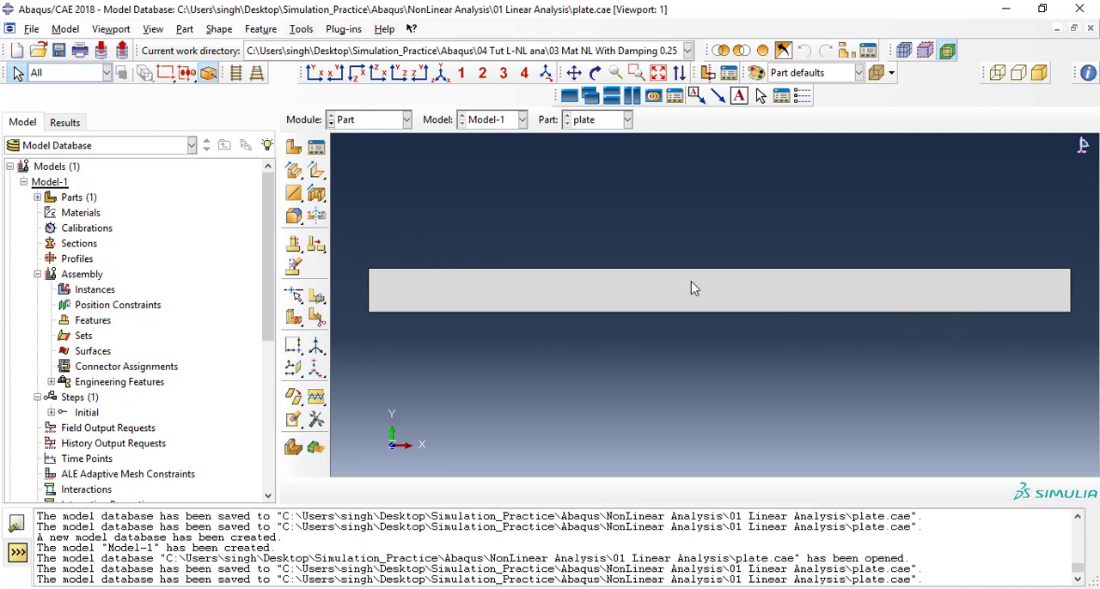
# Switch to the Property module and create a new material named Steel.
pyautogui.click(361, 126)
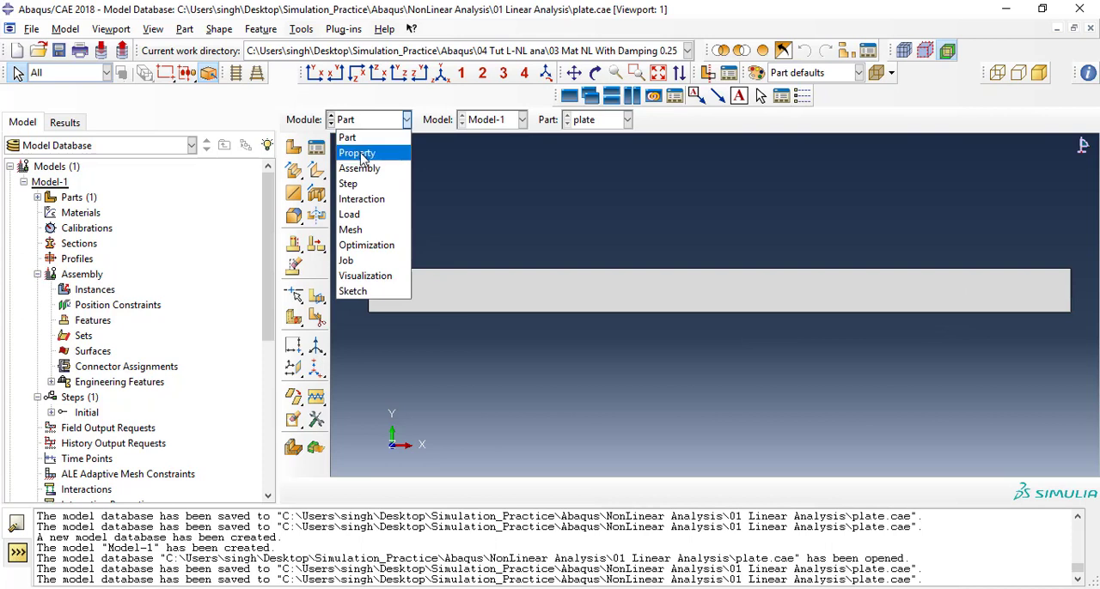
pyautogui.click(362, 155)
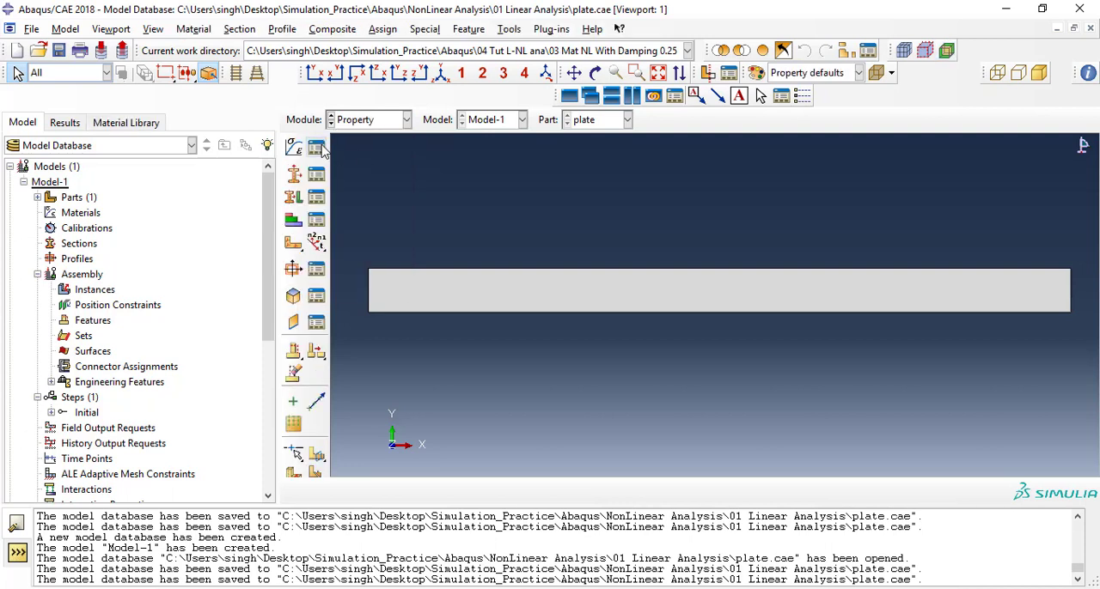
pyautogui.click(318, 149)
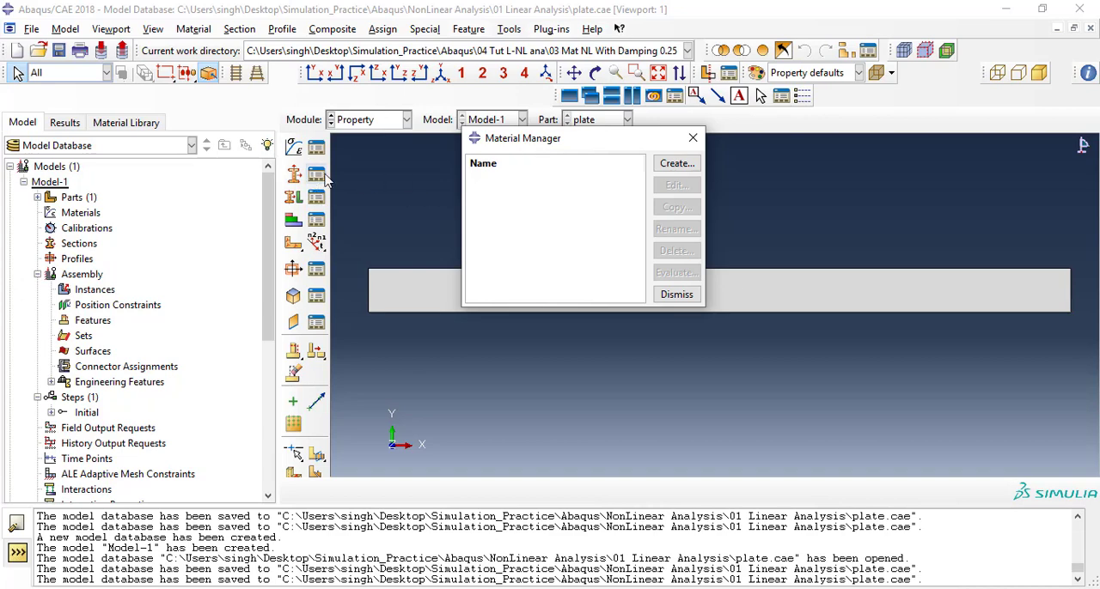
pyautogui.click(676, 163)
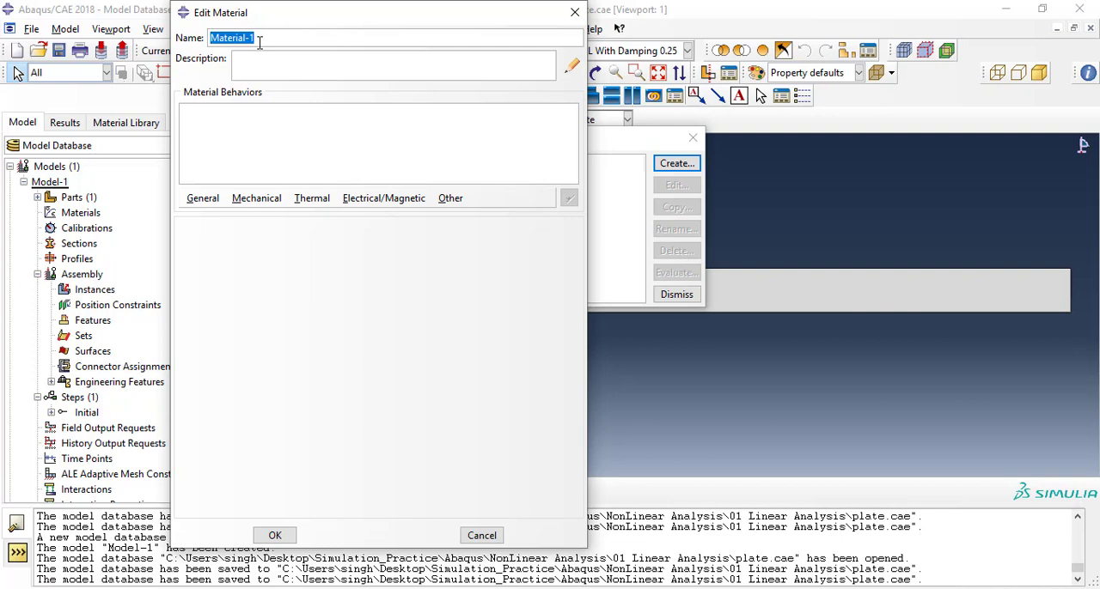
pyautogui.write('Steel')
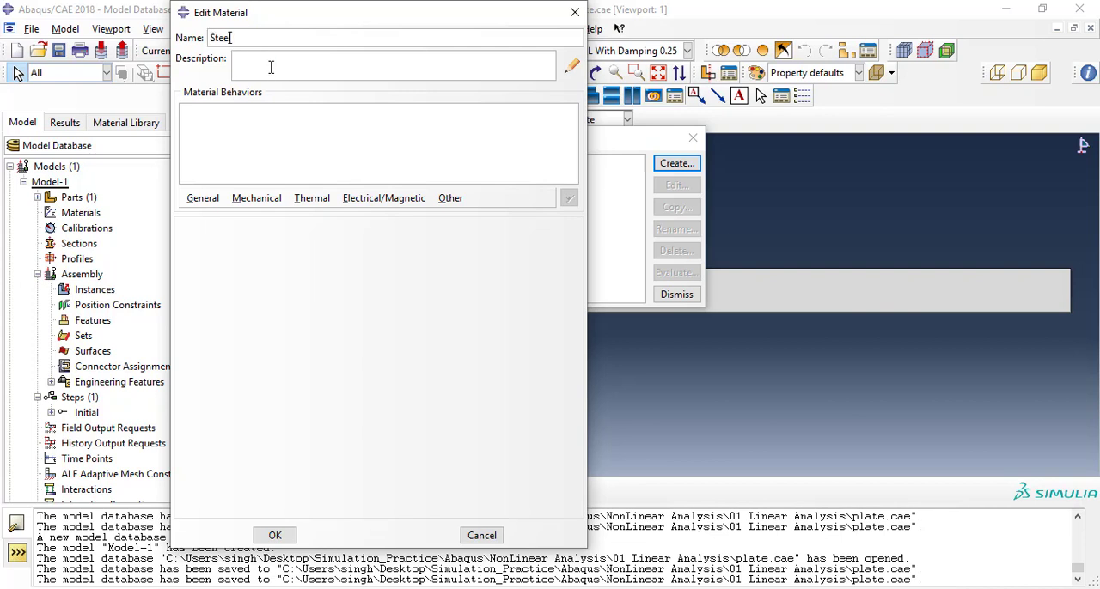
# Add a uniform density behavior to the Steel material with a mass density of 7800e-9.
pyautogui.click(216, 202)
pyautogui.click(217, 216)
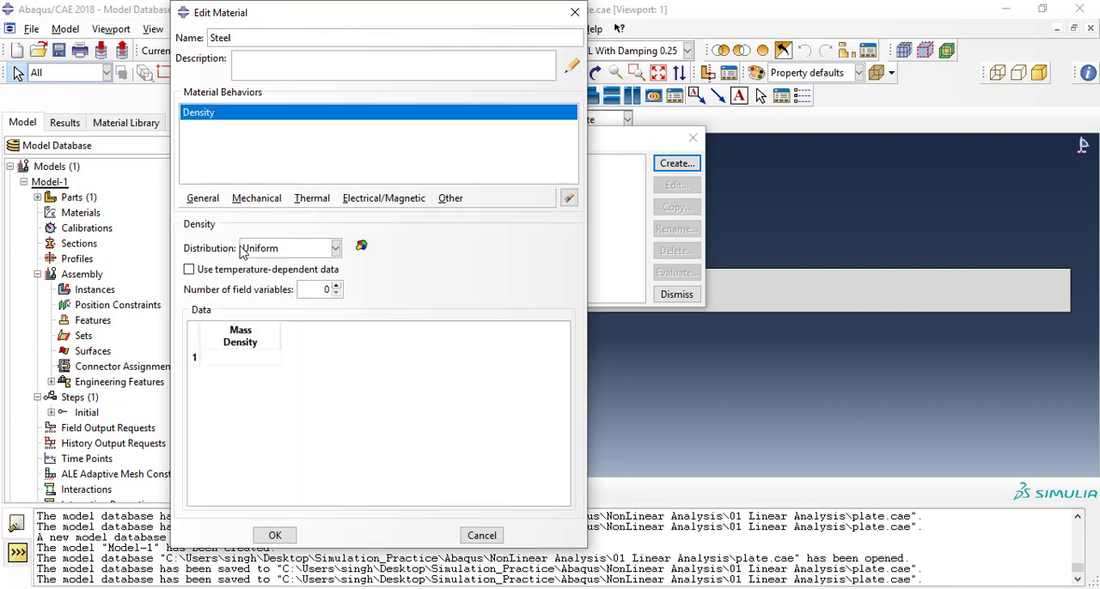
pyautogui.click(243, 358)
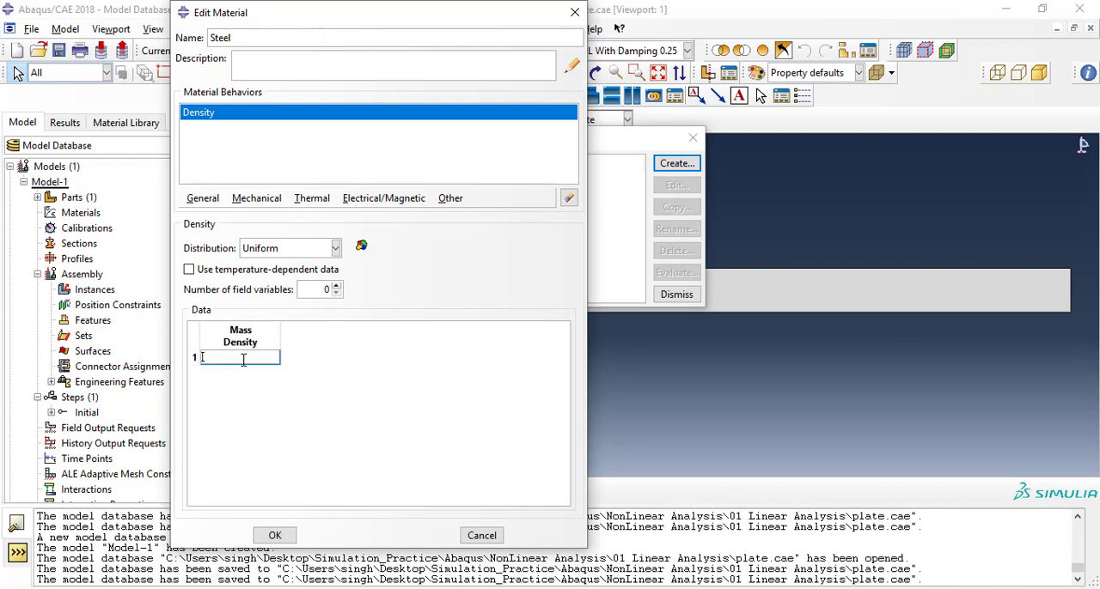
pyautogui.write('800e-9')
pyautogui.press('Return')
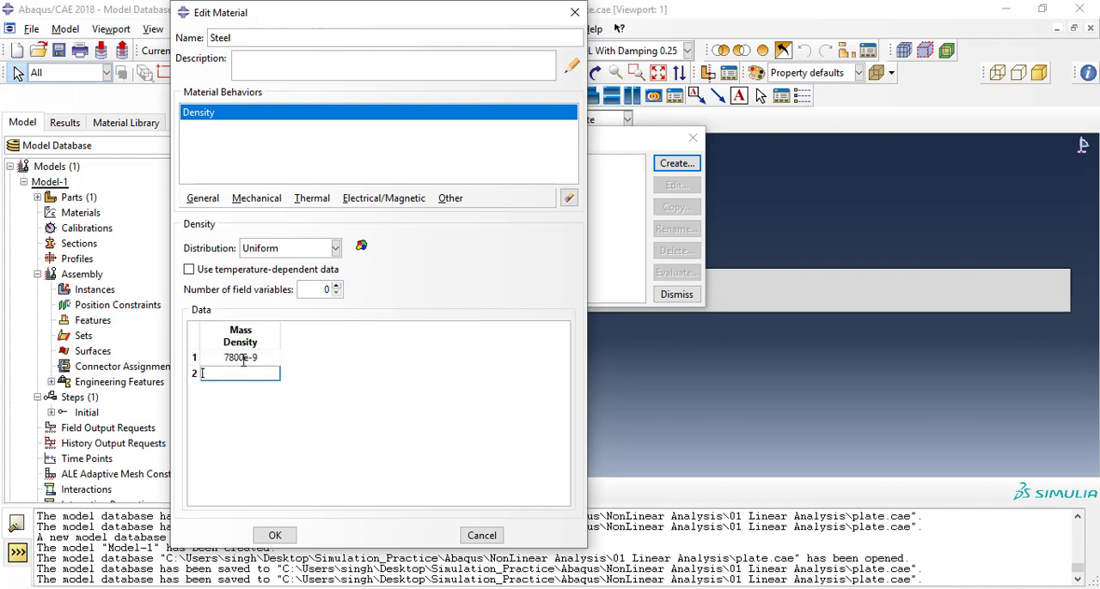
# Give Steel isotropic elastic behavior with Young's modulus 210000 and Poisson's ratio .3, and save the material.
pyautogui.click(256, 199)
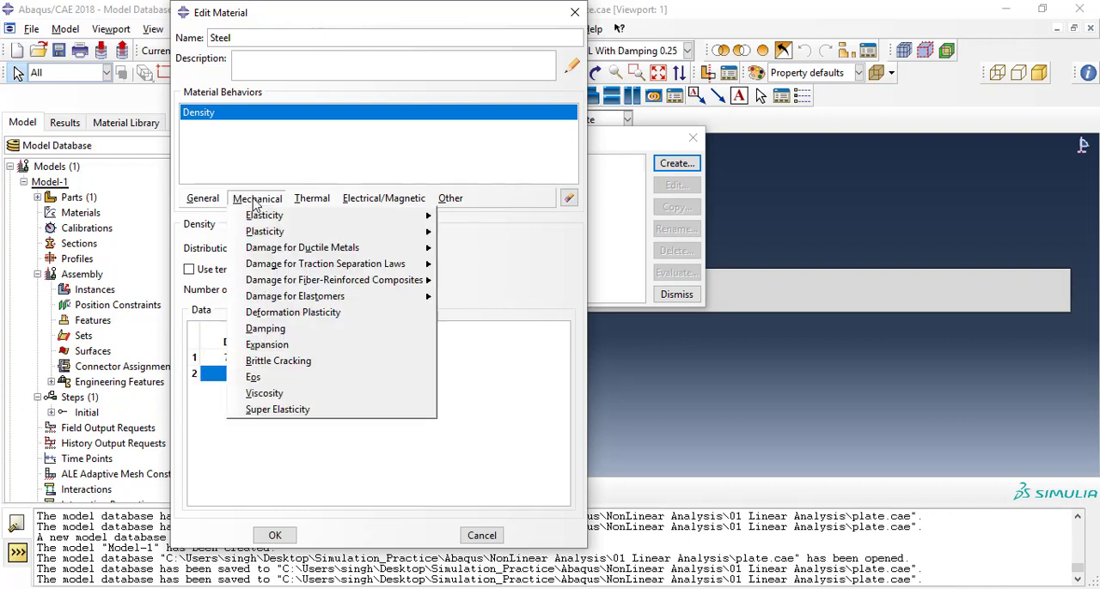
pyautogui.moveTo(266, 219)
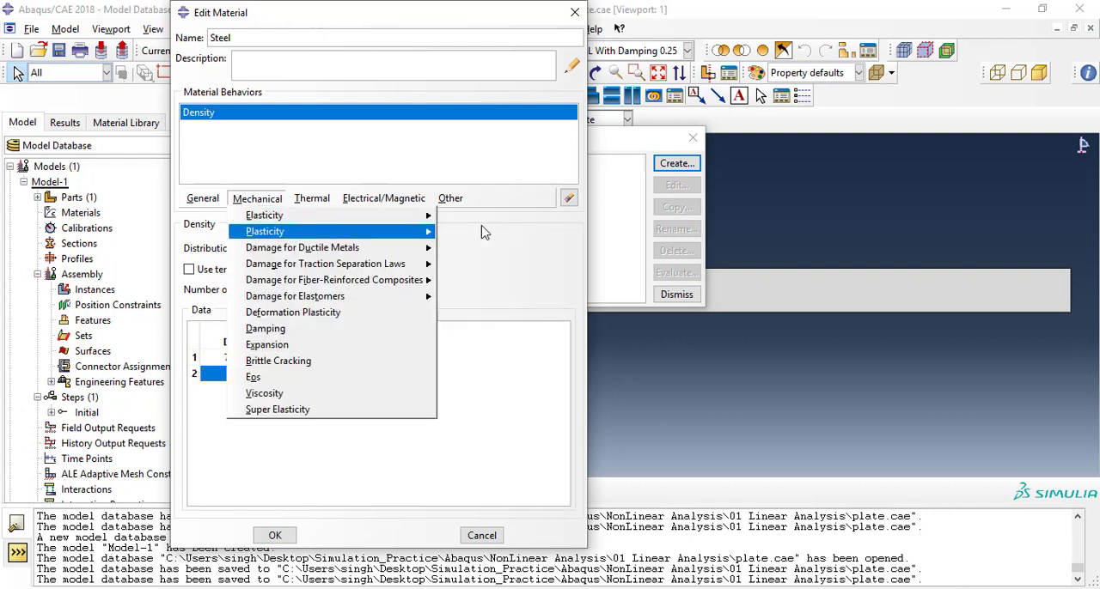
pyautogui.click(471, 218)
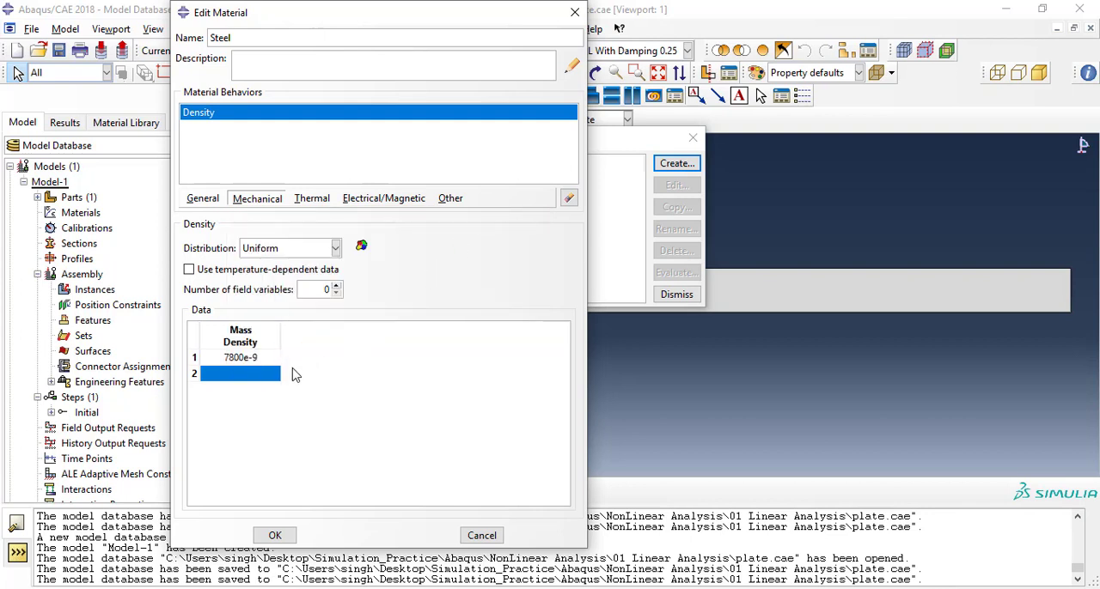
pyautogui.click(253, 421)
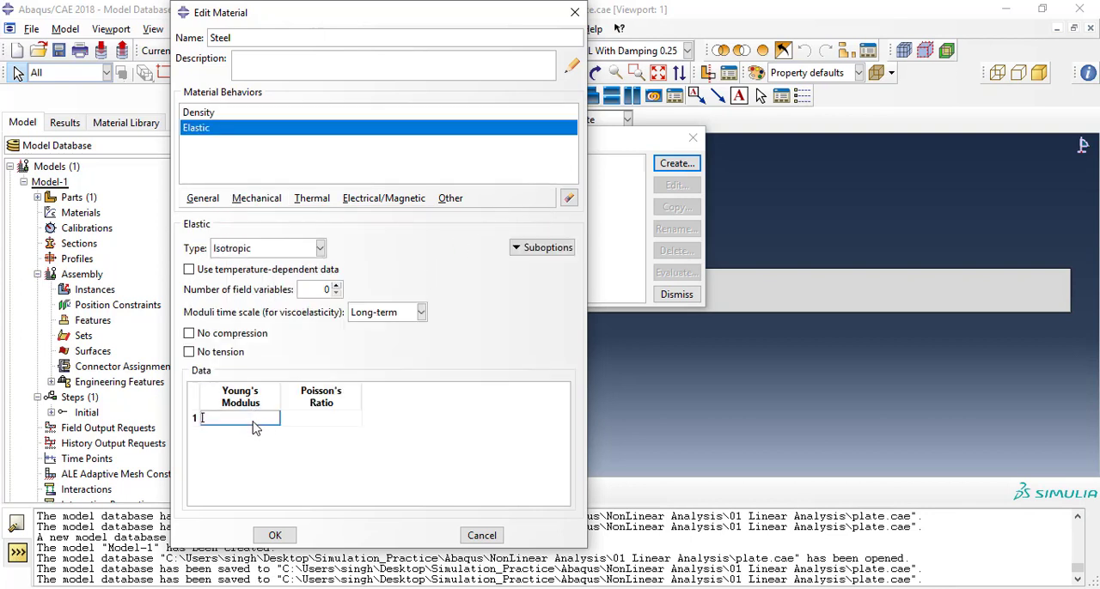
pyautogui.write('210000')
pyautogui.click(302, 422)
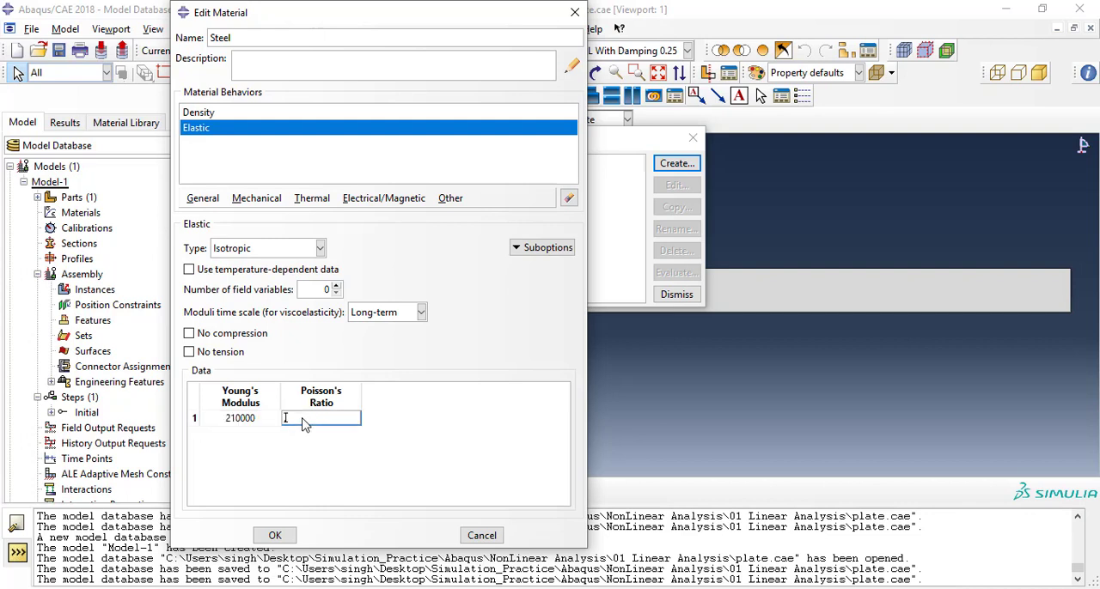
pyautogui.write('.3')
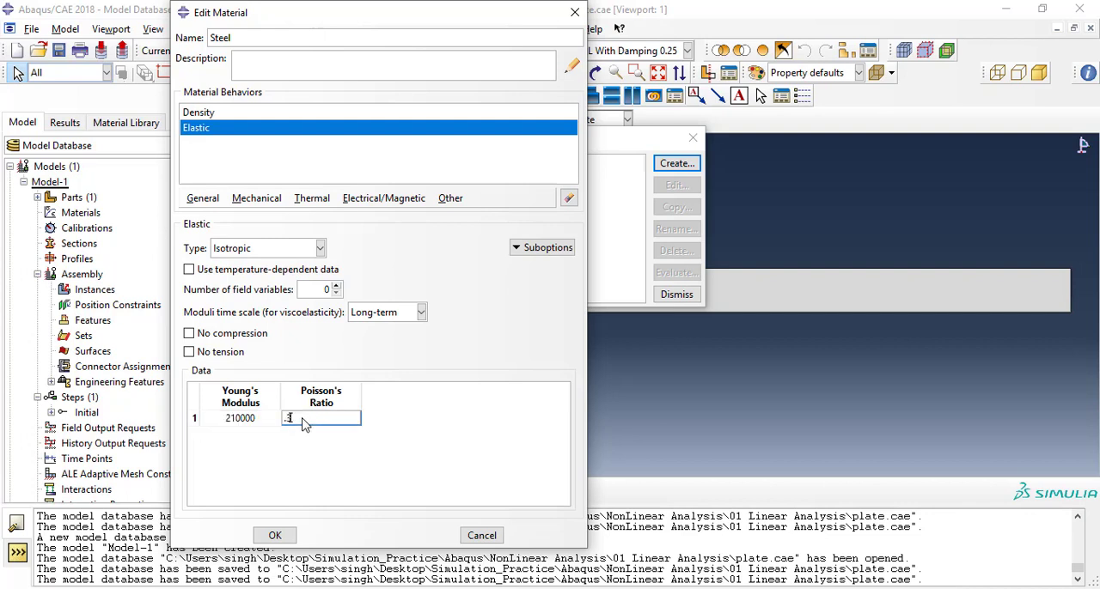
pyautogui.click(275, 536)
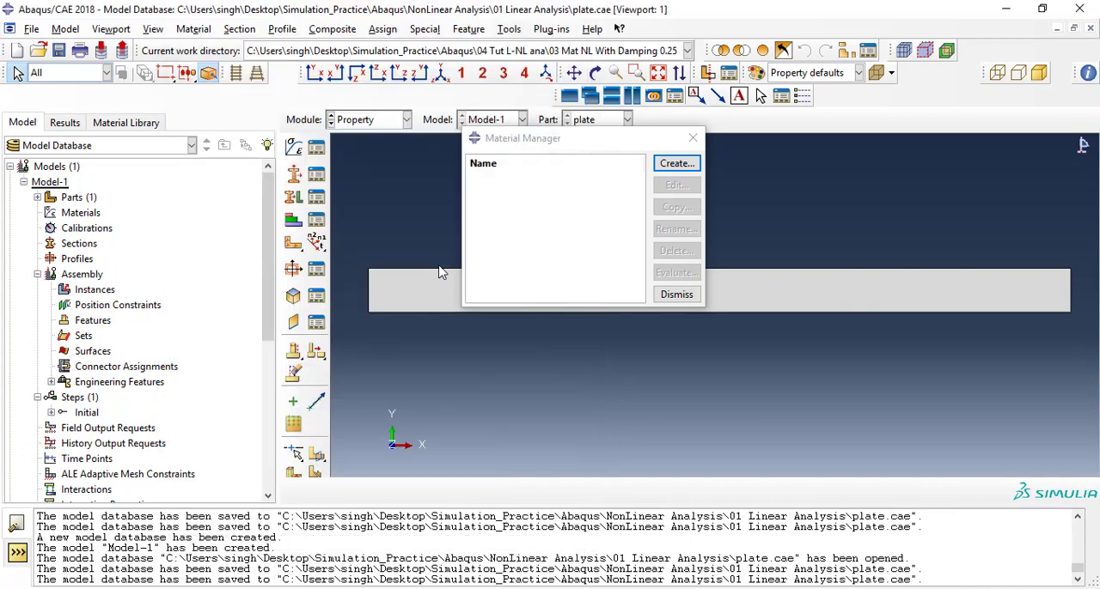
pyautogui.moveTo(540, 145); pyautogui.dragTo(524, 148)
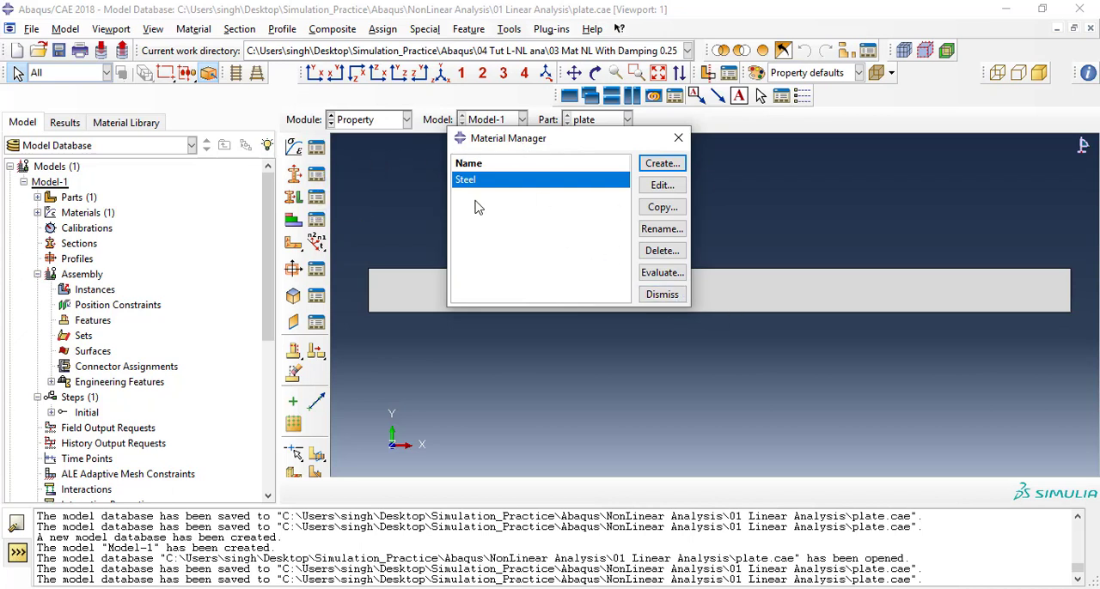
# Start a new section with category Shell and type Homogeneous.
pyautogui.click(316, 174)
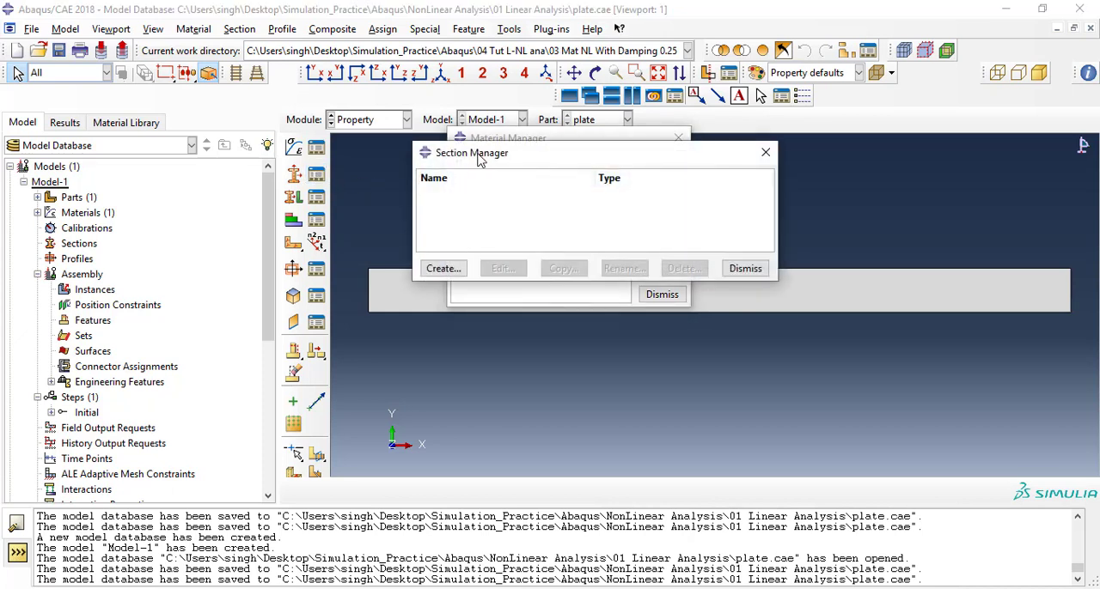
pyautogui.click(377, 284)
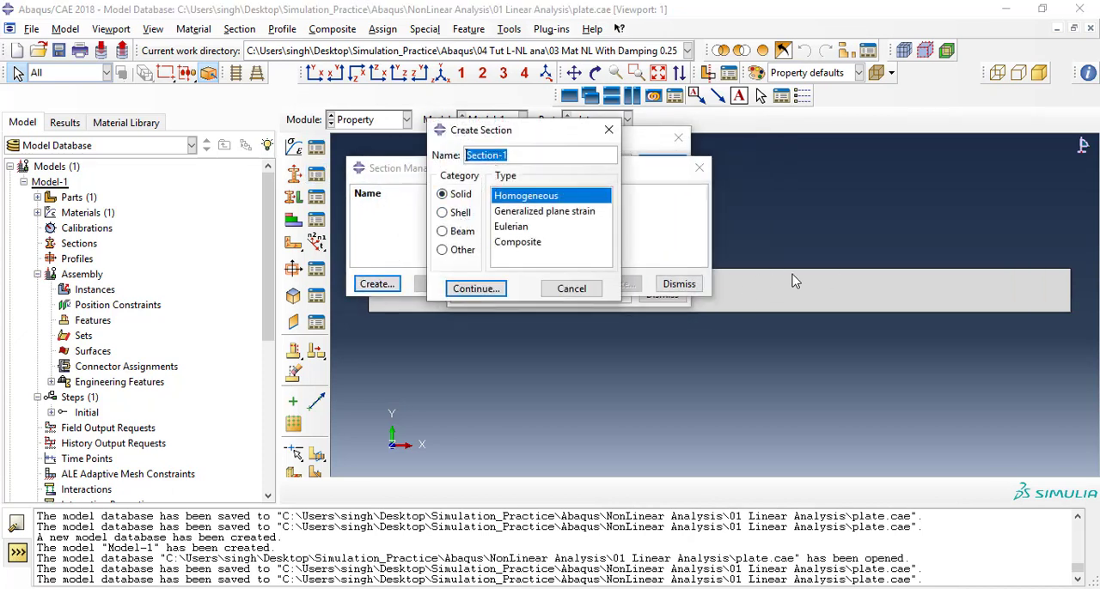
pyautogui.click(462, 215)
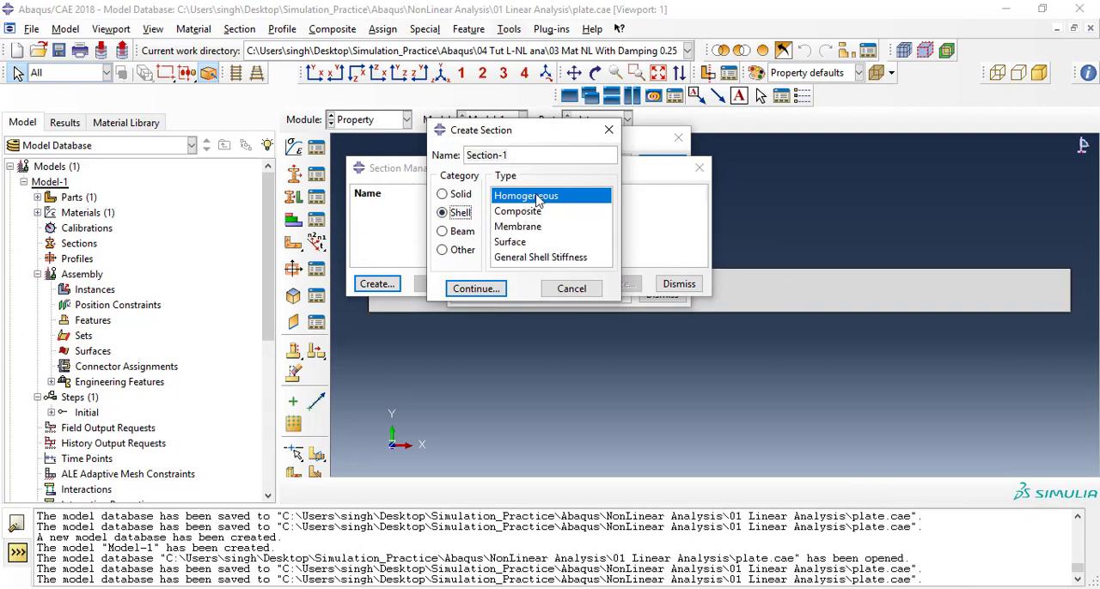
pyautogui.moveTo(514, 155); pyautogui.dragTo(448, 153)
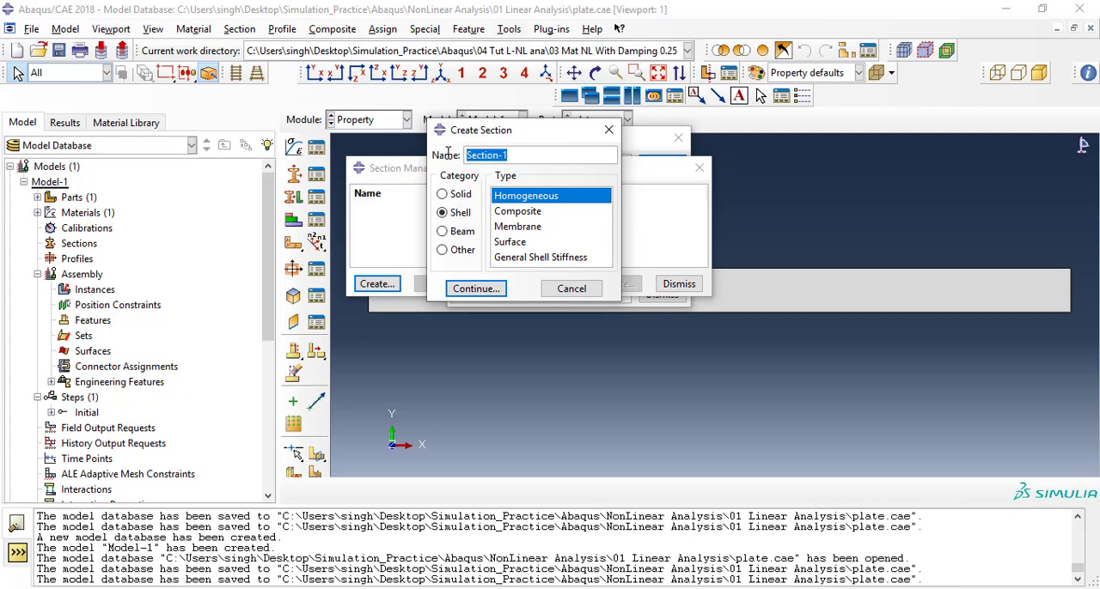
pyautogui.click(478, 288)
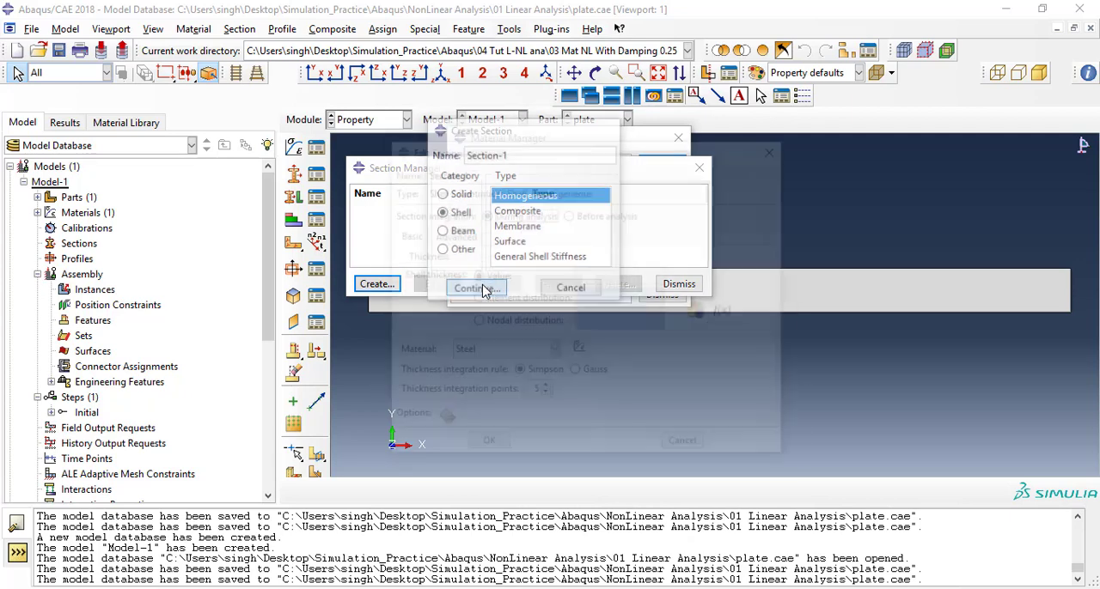
pyautogui.moveTo(542, 152); pyautogui.dragTo(520, 145)
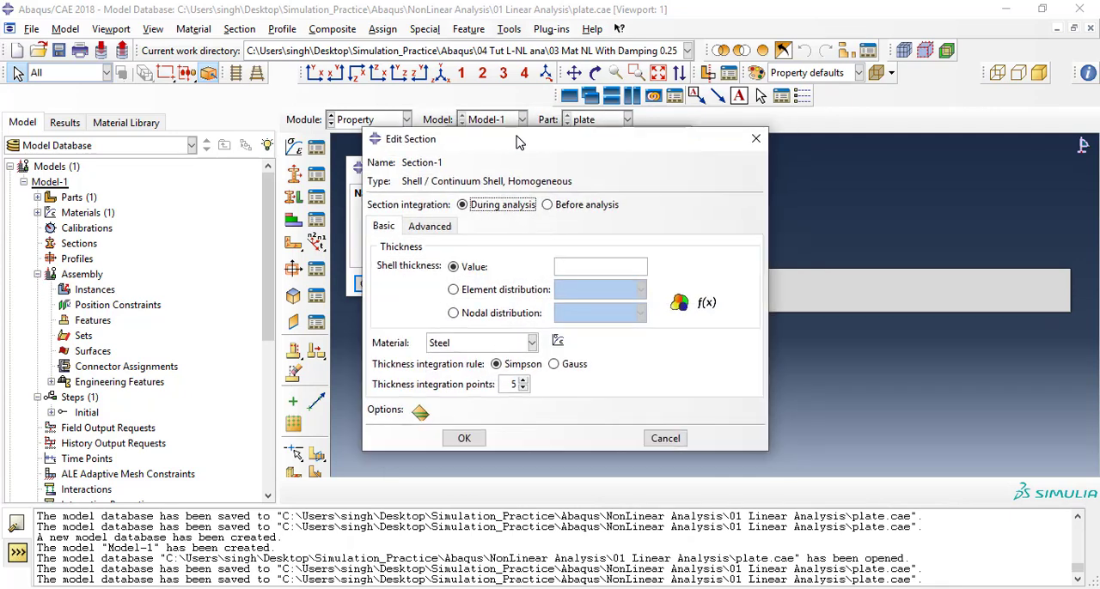
# Set the shell thickness to 1 with Steel as the material, then save the section and close the section manager.
pyautogui.click(571, 267)
pyautogui.write('1')
pyautogui.click(462, 347)
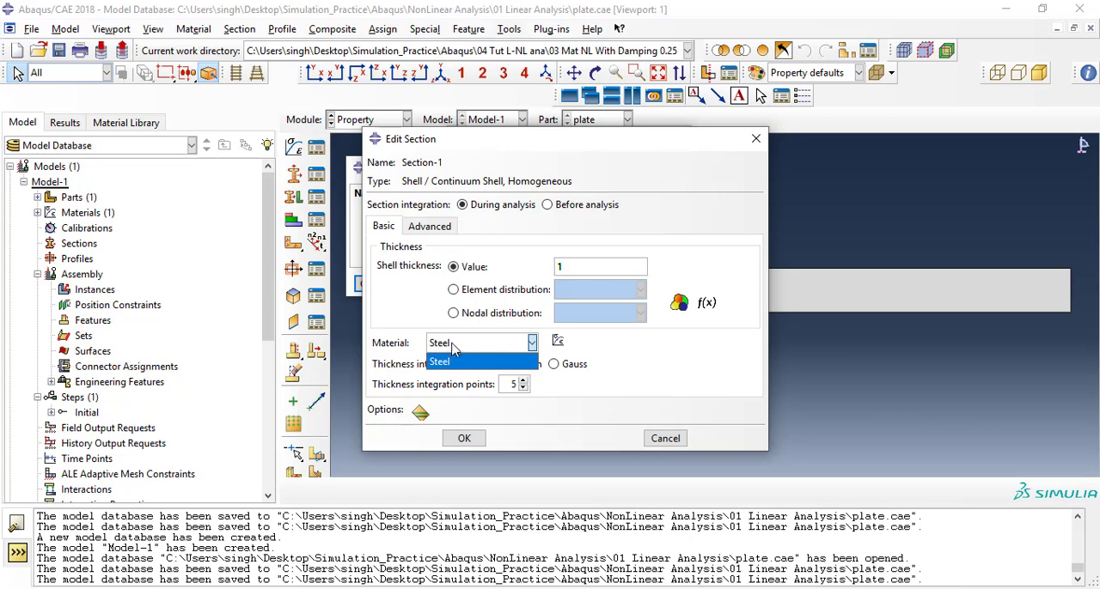
pyautogui.click(454, 361)
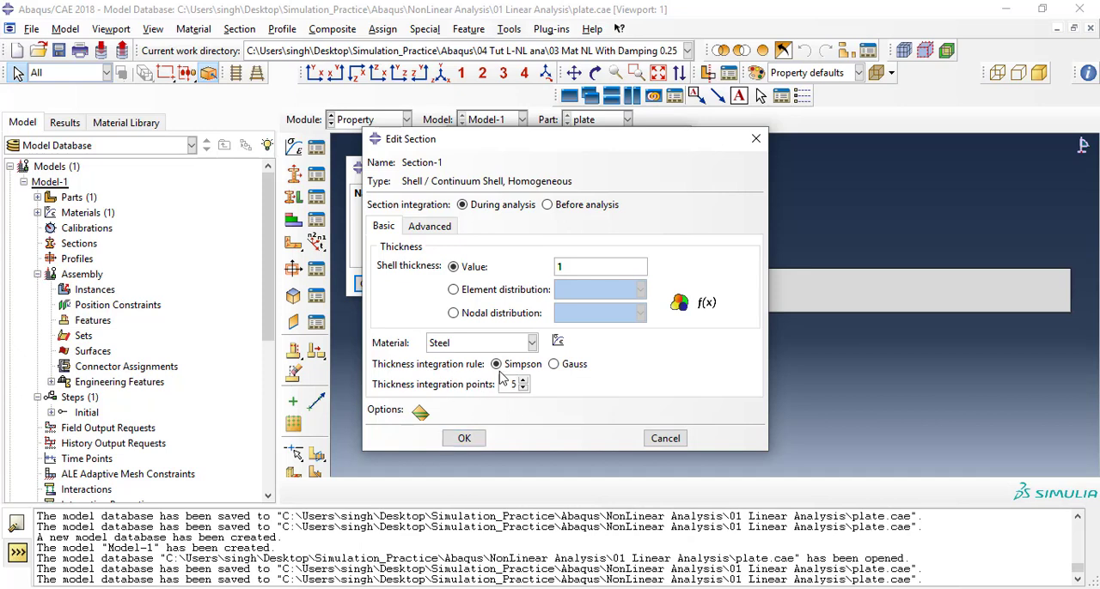
pyautogui.click(464, 439)
pyautogui.click(677, 283)
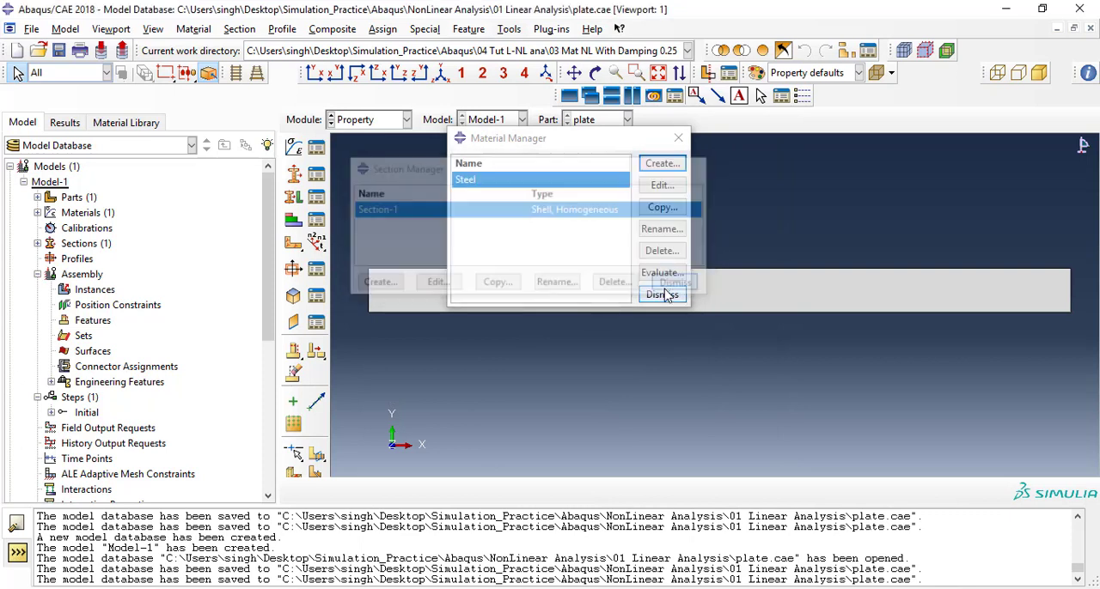
# Start a section assignment and pick the whole plate face as its region, without creating a set.
pyautogui.click(316, 197)
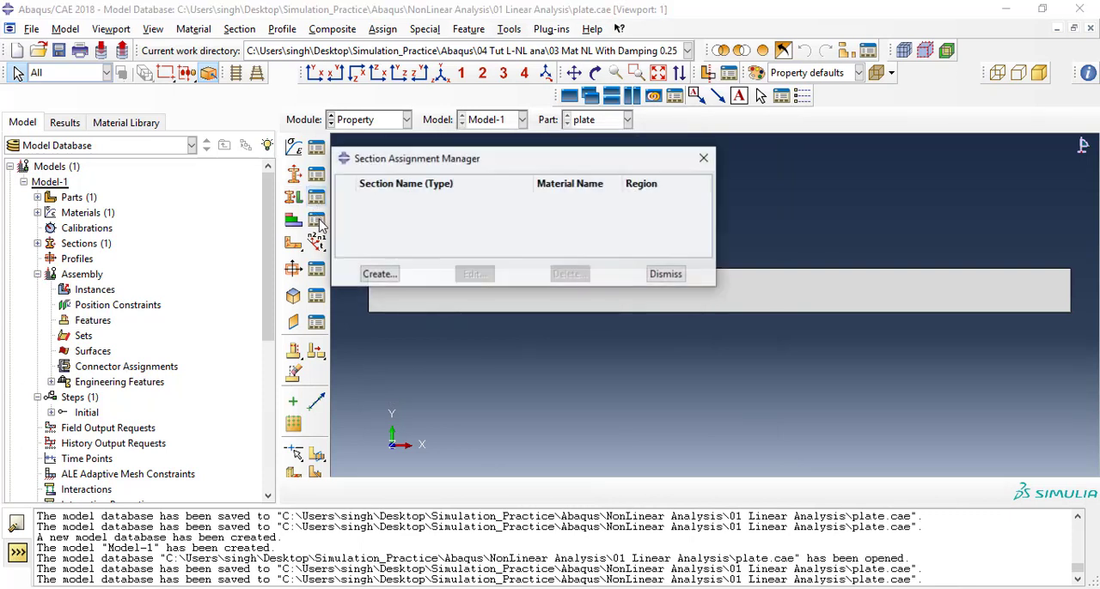
pyautogui.moveTo(452, 160); pyautogui.dragTo(432, 142)
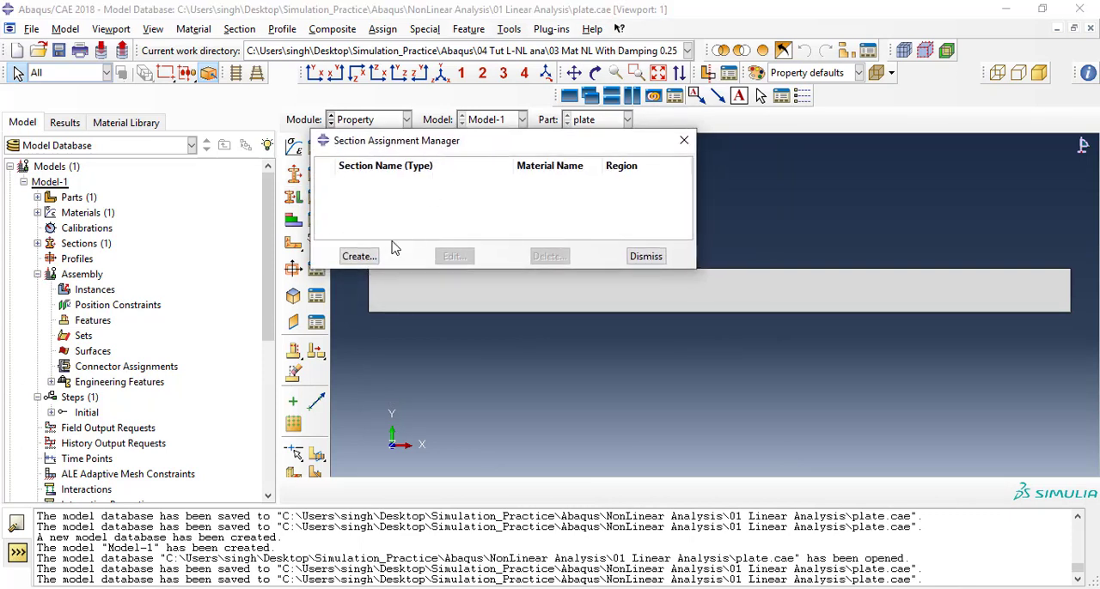
pyautogui.click(359, 256)
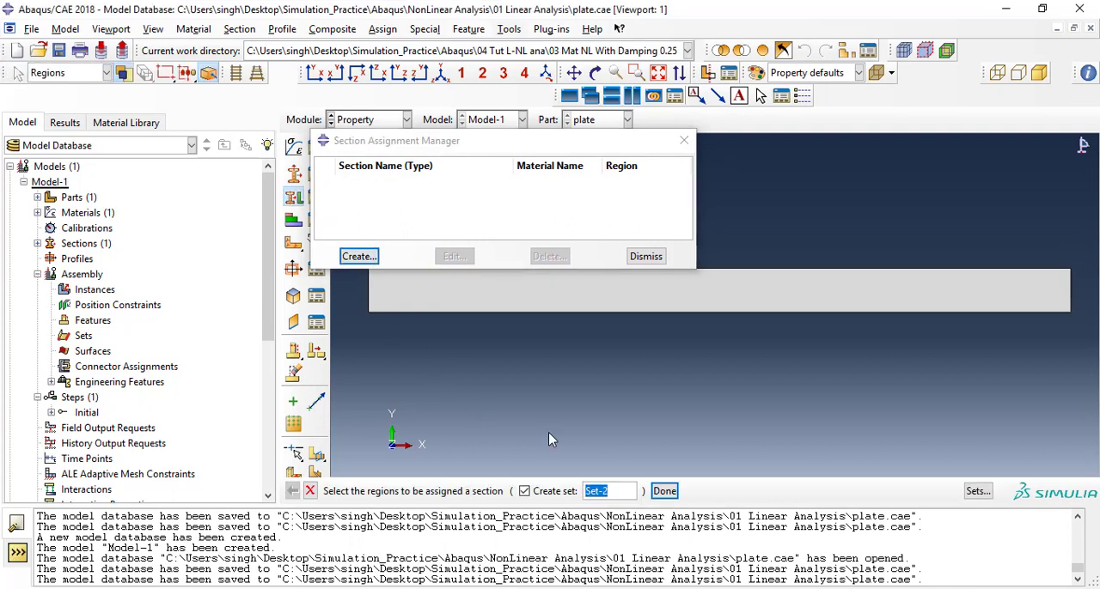
pyautogui.click(600, 304)
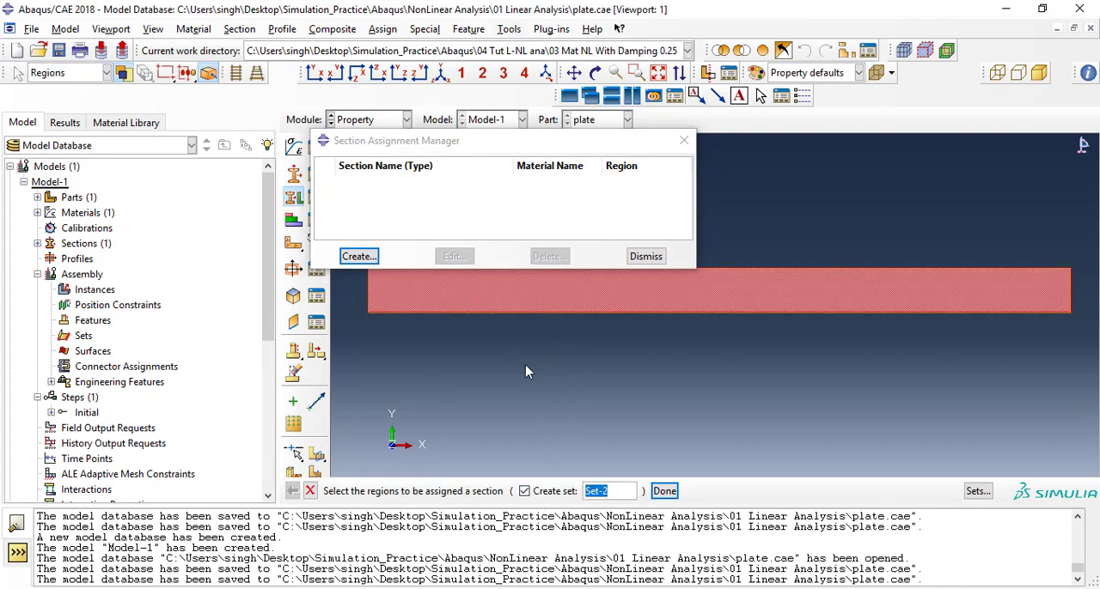
pyautogui.click(532, 301)
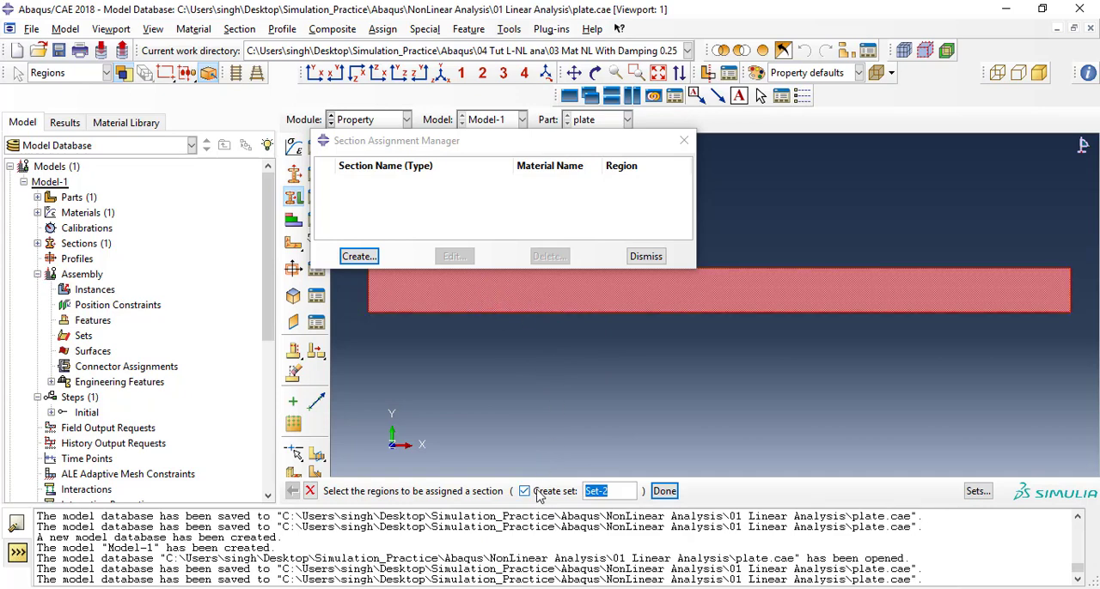
pyautogui.click(530, 494)
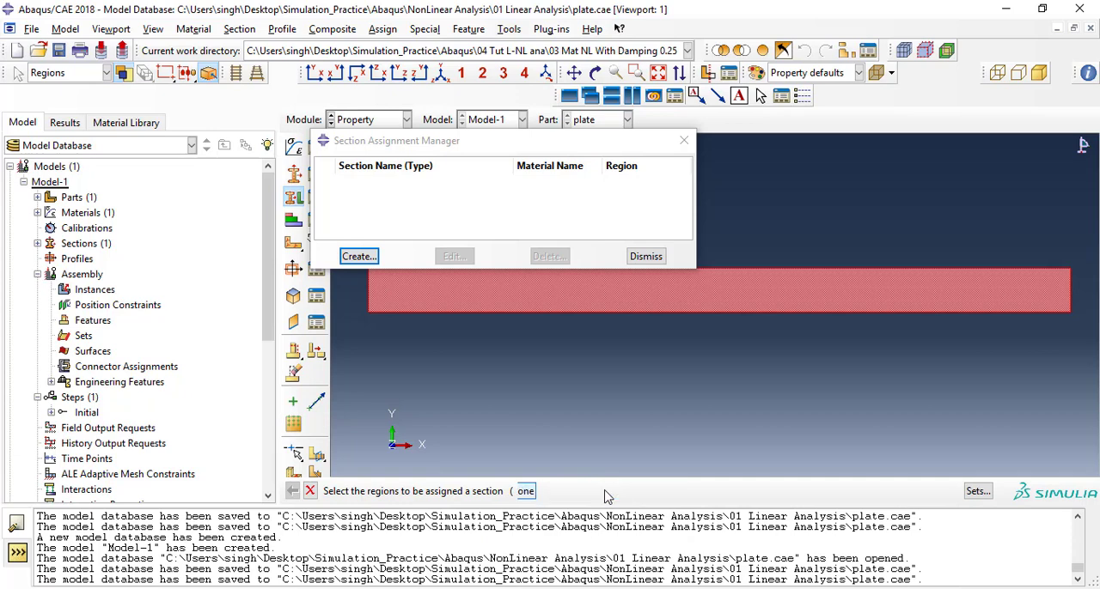
pyautogui.click(607, 491)
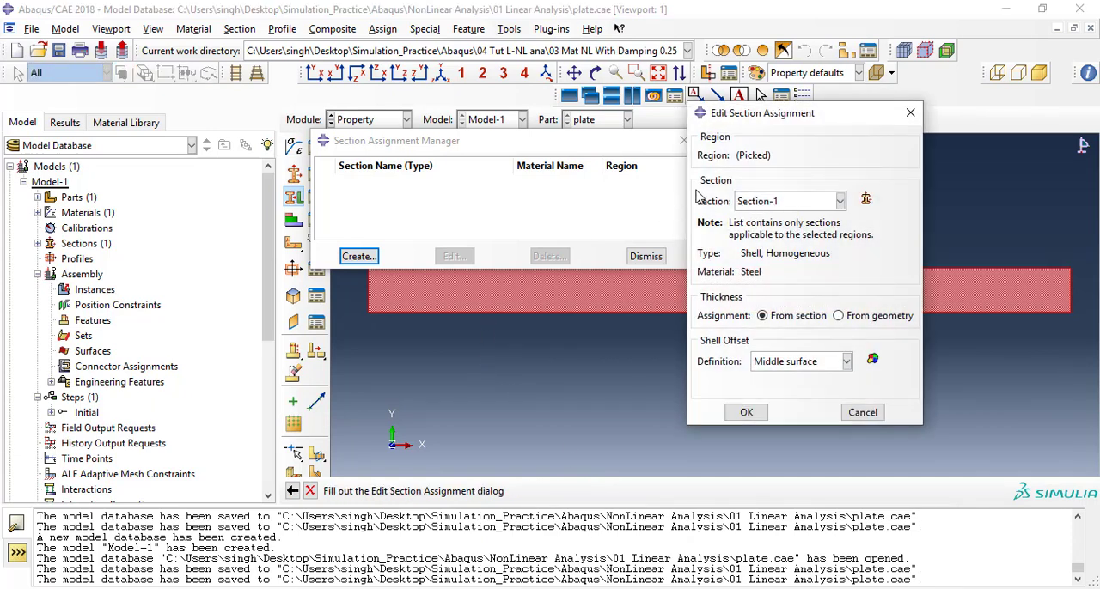
# Assign Section-1 to the picked plate region with thickness taken from the section, and close the section assignment manager.
pyautogui.click(767, 204)
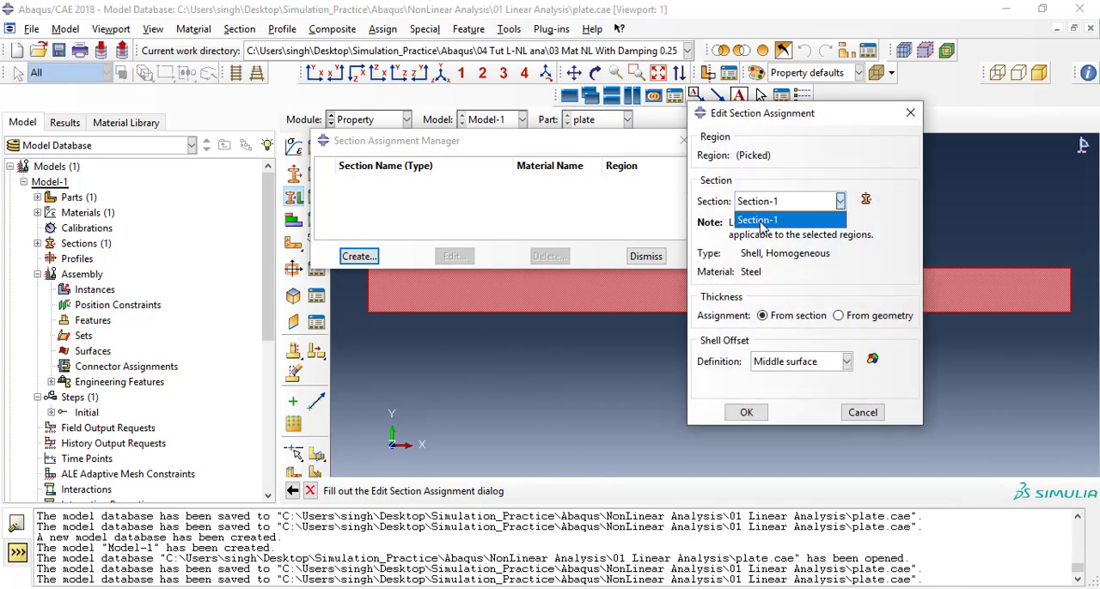
pyautogui.click(761, 221)
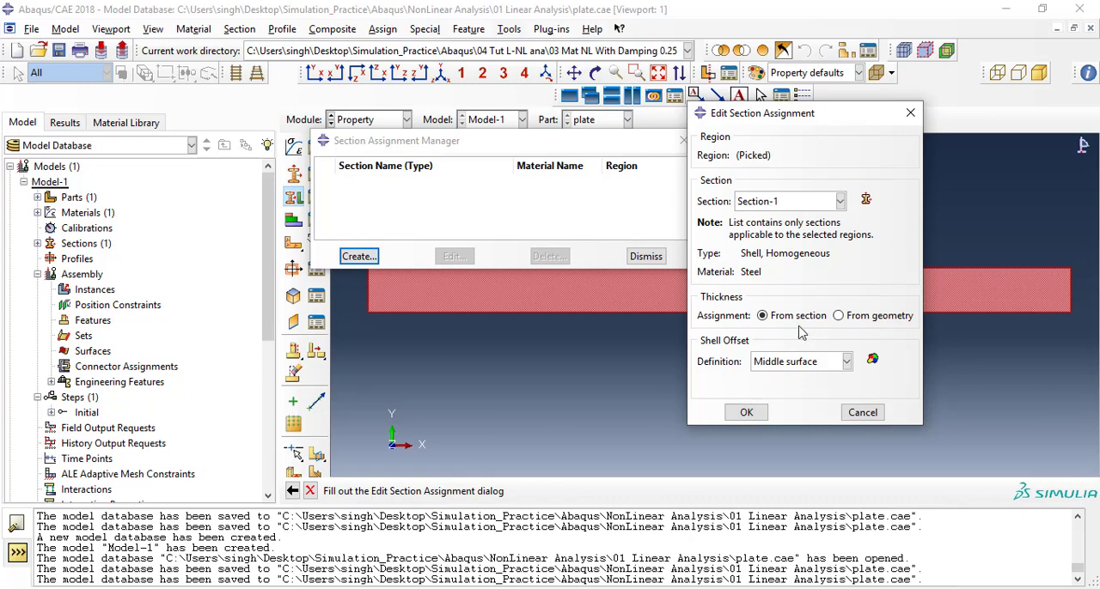
pyautogui.click(746, 413)
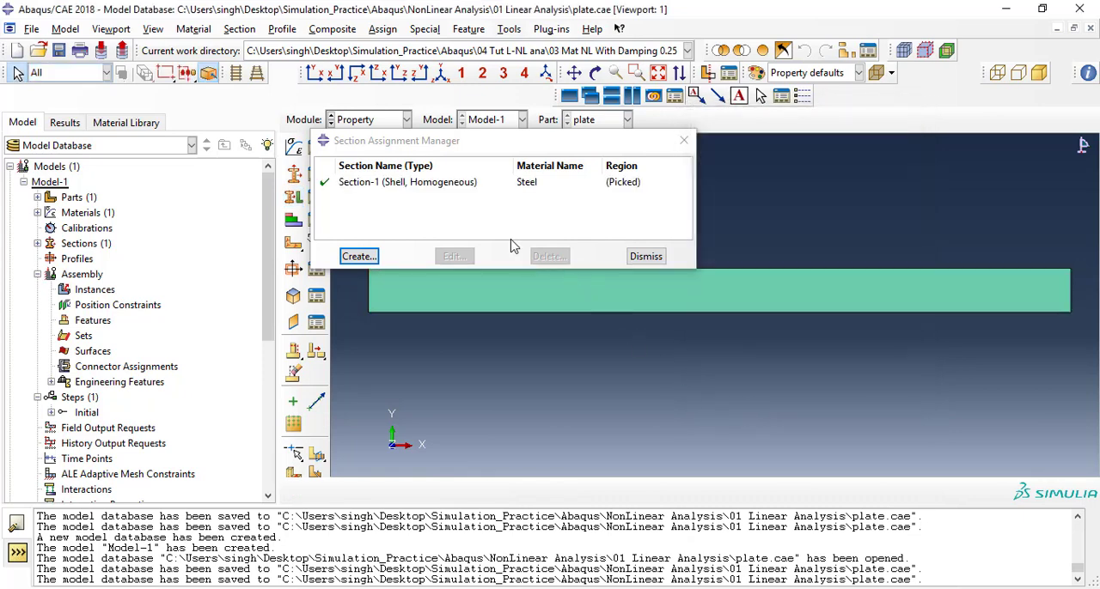
pyautogui.moveTo(485, 152); pyautogui.dragTo(589, 124)
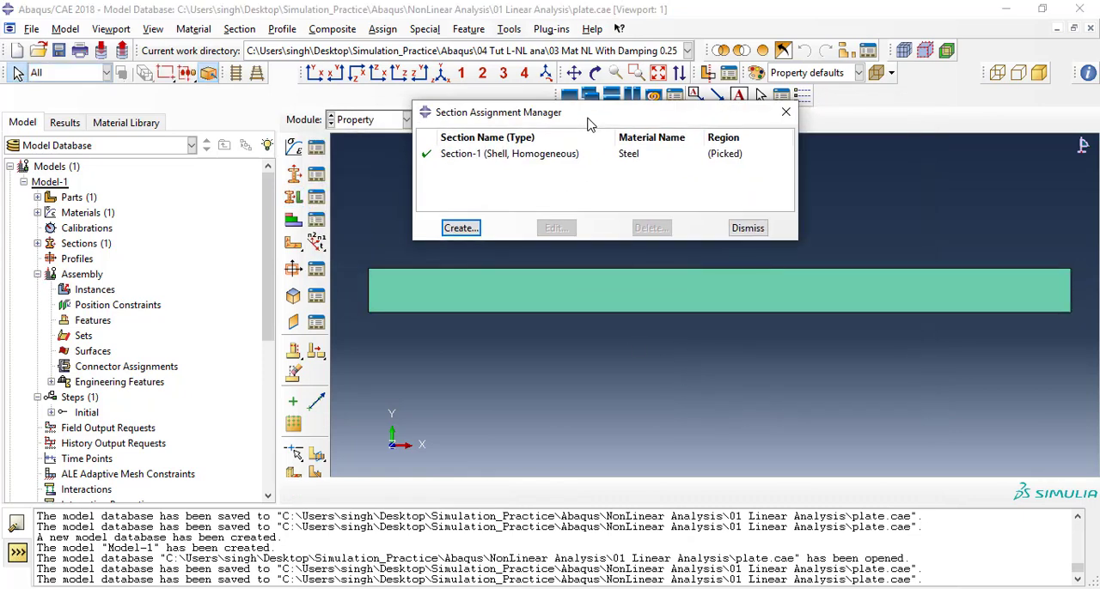
pyautogui.click(746, 229)
# Create an independent (mesh on instance) instance of the plate part in the Assembly module.
pyautogui.click(378, 122)
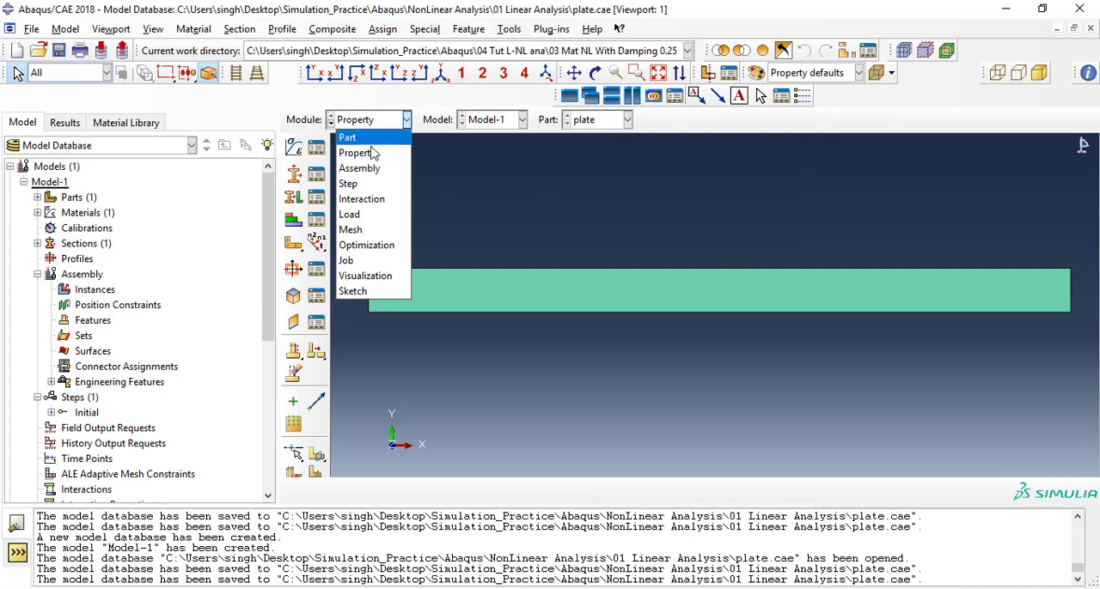
pyautogui.click(367, 172)
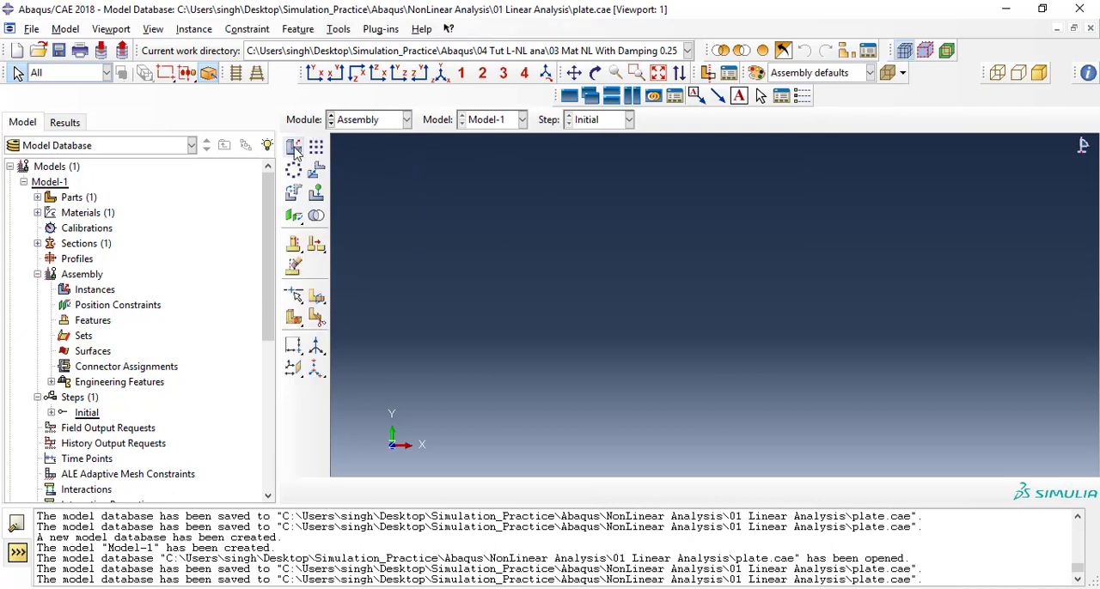
pyautogui.click(294, 148)
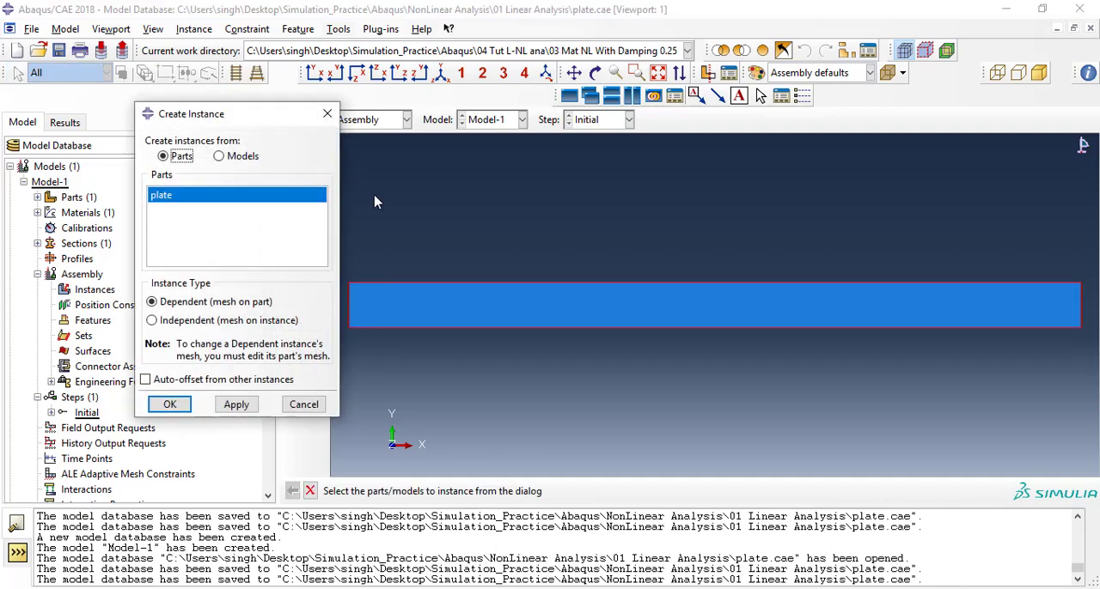
pyautogui.moveTo(262, 118); pyautogui.dragTo(377, 98)
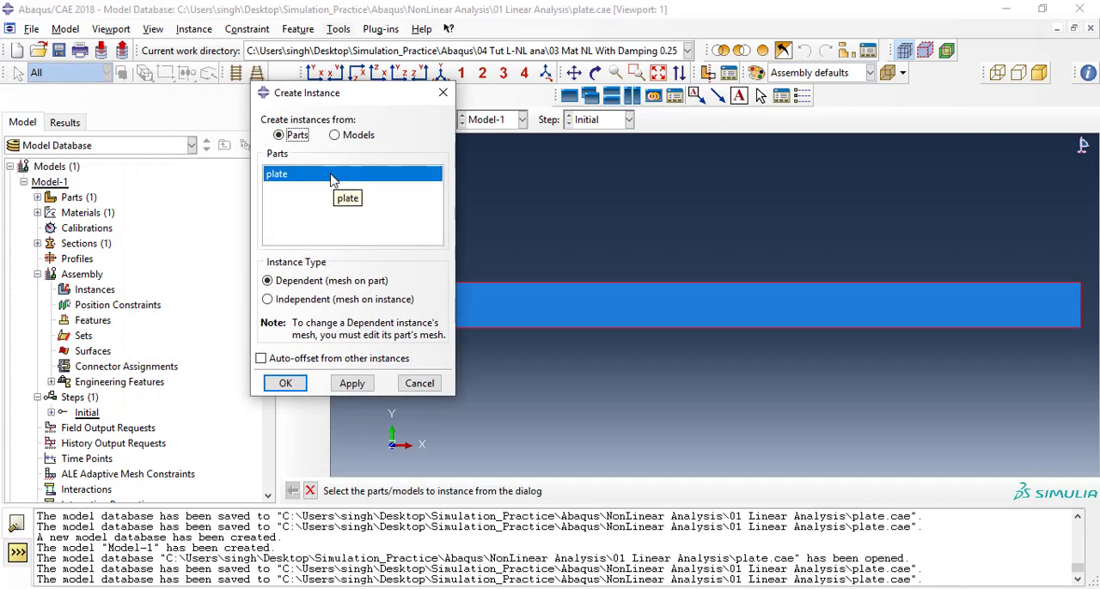
pyautogui.click(312, 302)
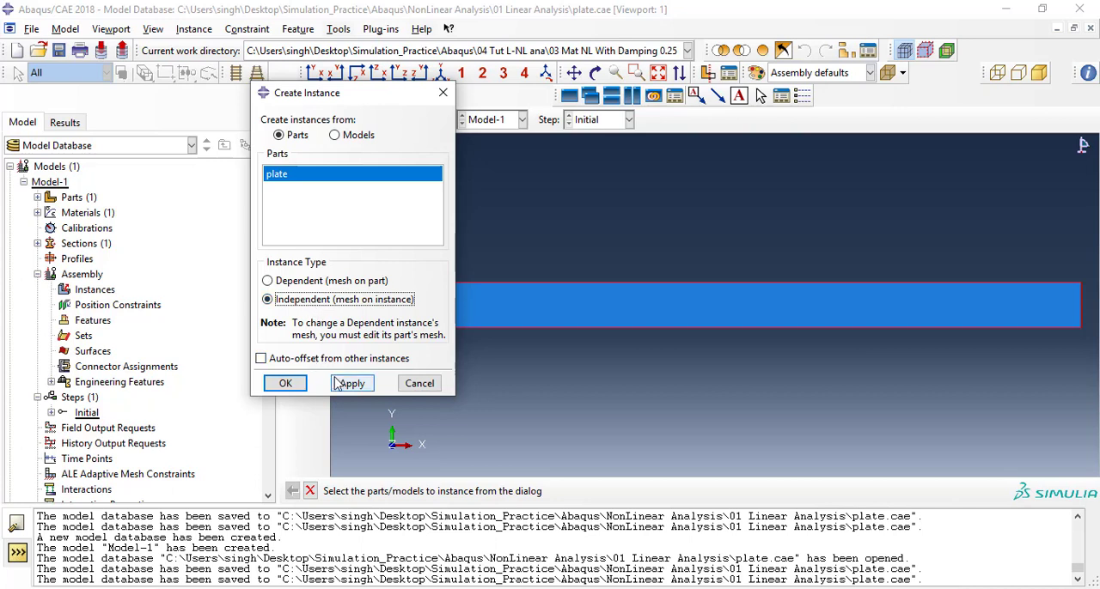
pyautogui.click(285, 383)
pyautogui.moveTo(548, 300)
pyautogui.keyDown('ctrl'); pyautogui.keyDown('alt'); pyautogui.mouseDown()
pyautogui.moveTo(567, 273)
pyautogui.moveTo(562, 304)
pyautogui.mouseUp(); pyautogui.keyUp('alt'); pyautogui.keyUp('ctrl')
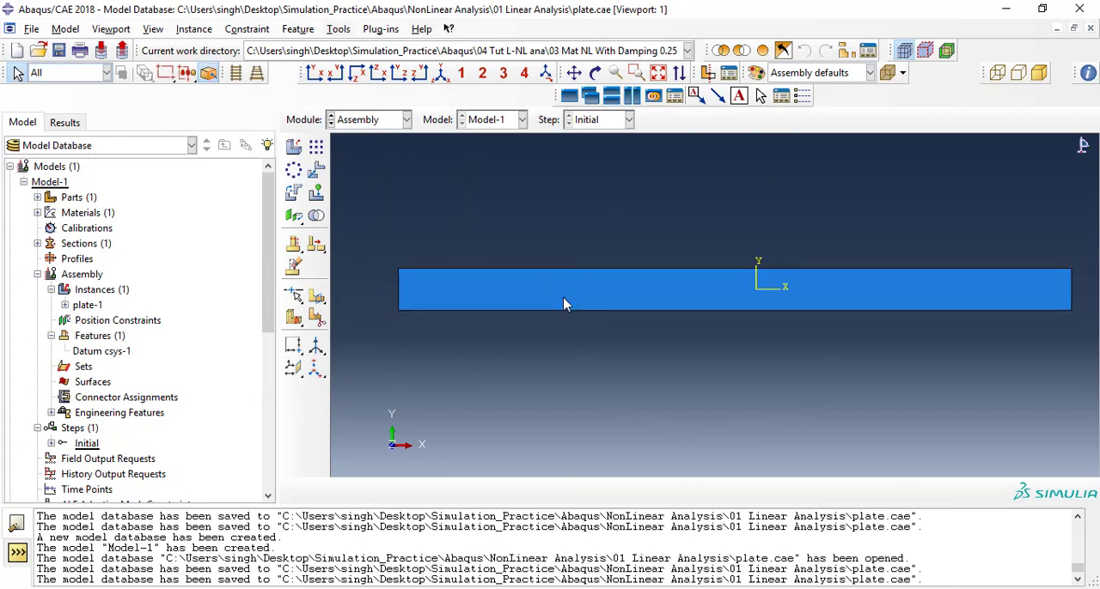
# In the Step module, create a Static, General step named Step-1 after the Initial step.
pyautogui.click(361, 122)
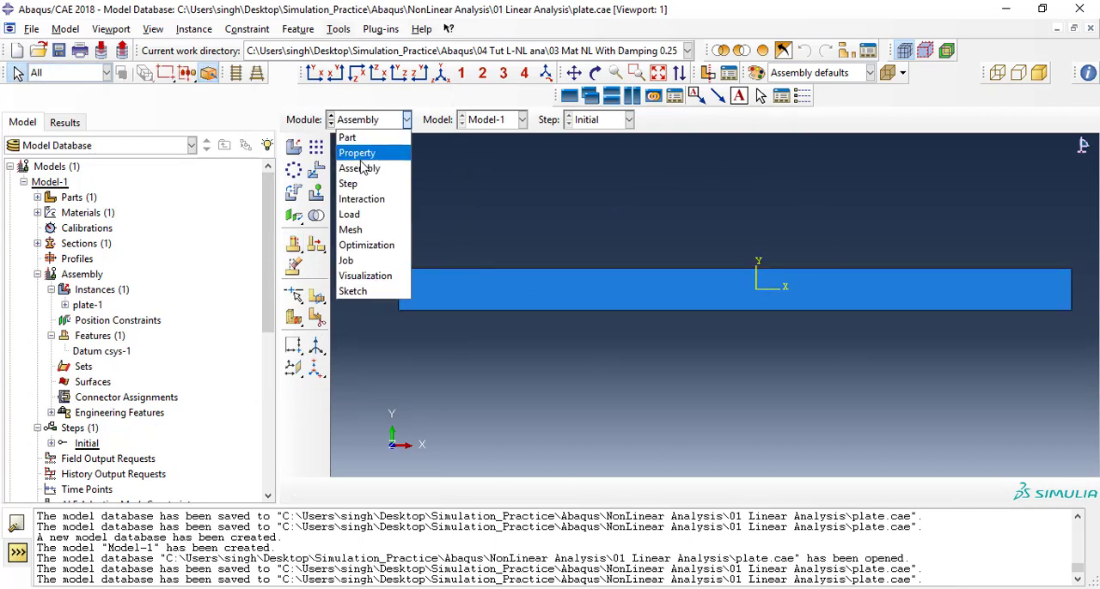
pyautogui.click(348, 183)
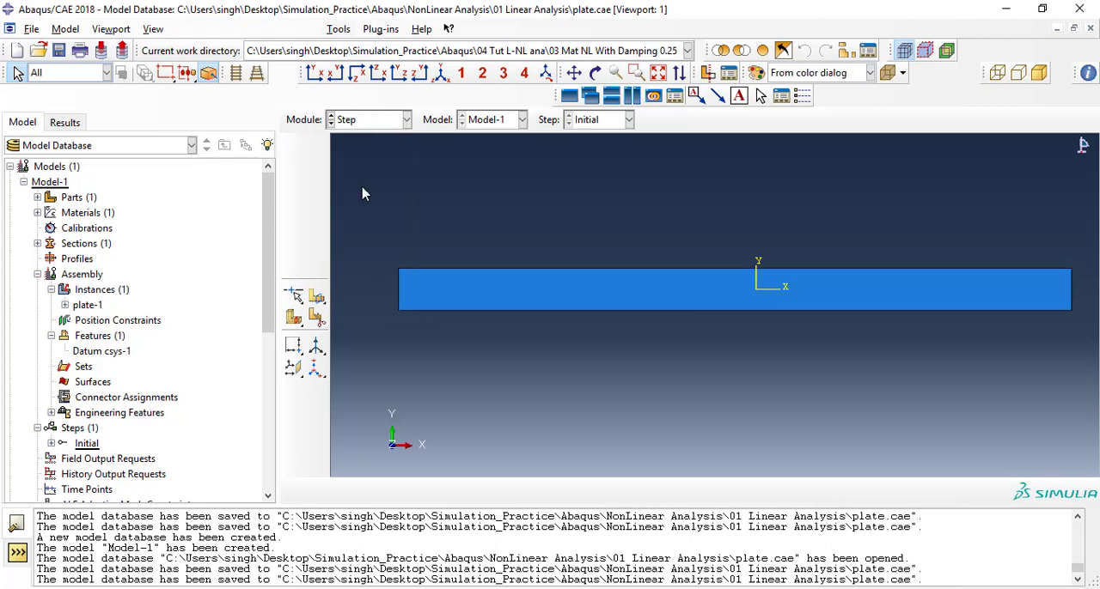
pyautogui.click(371, 121)
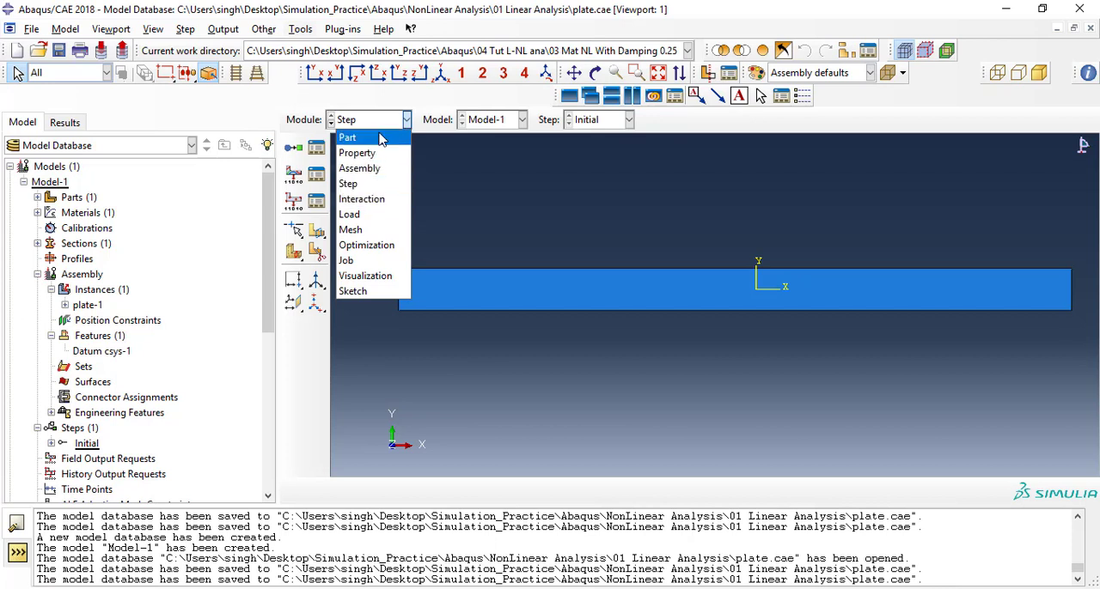
pyautogui.click(440, 197)
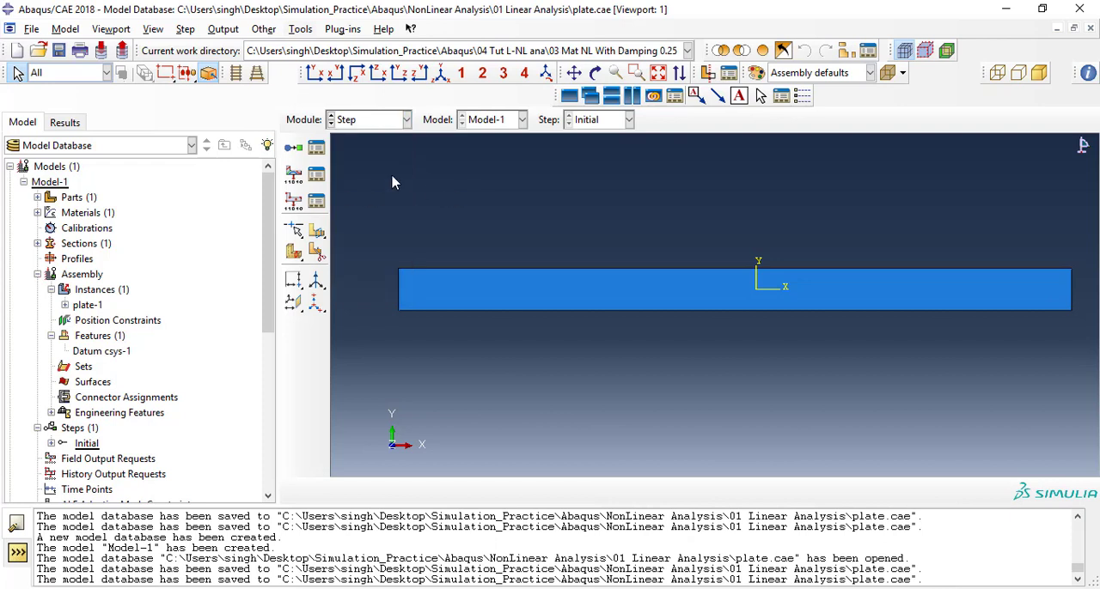
pyautogui.click(316, 149)
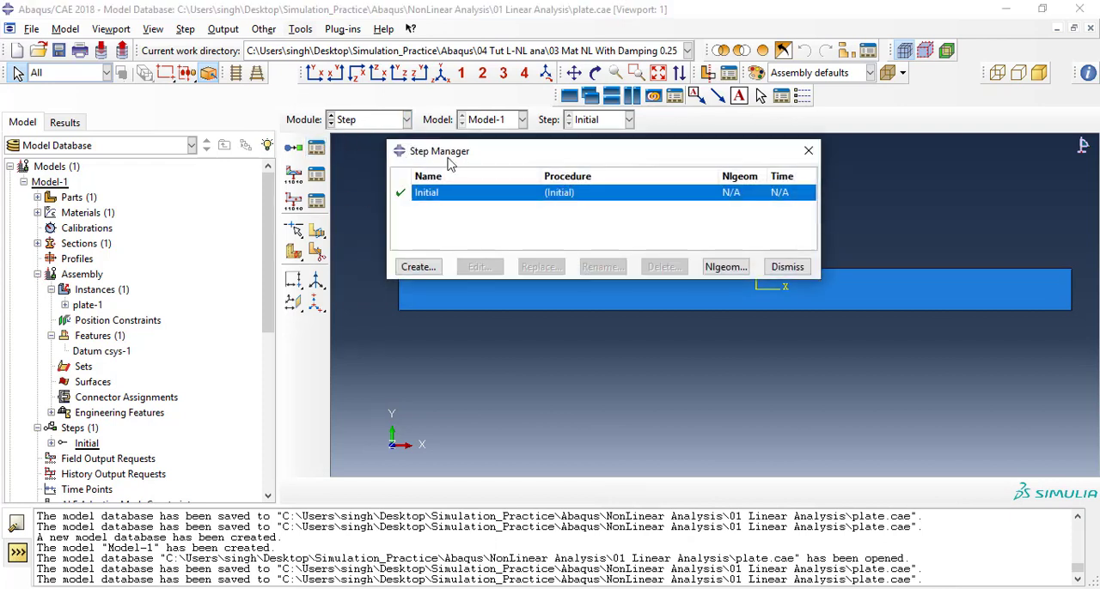
pyautogui.moveTo(453, 154); pyautogui.dragTo(425, 165)
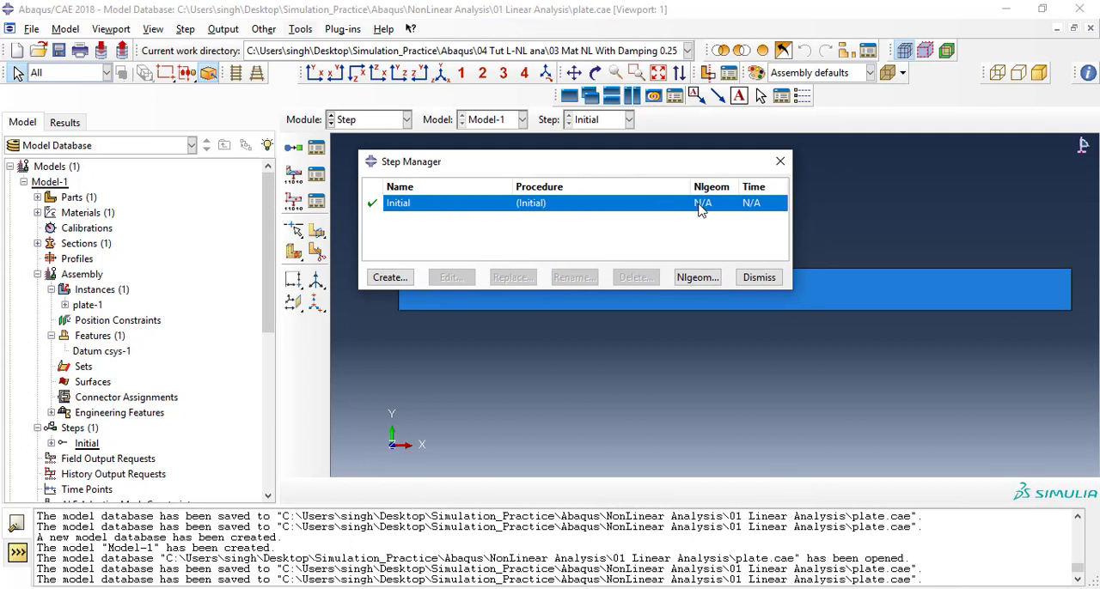
pyautogui.click(386, 277)
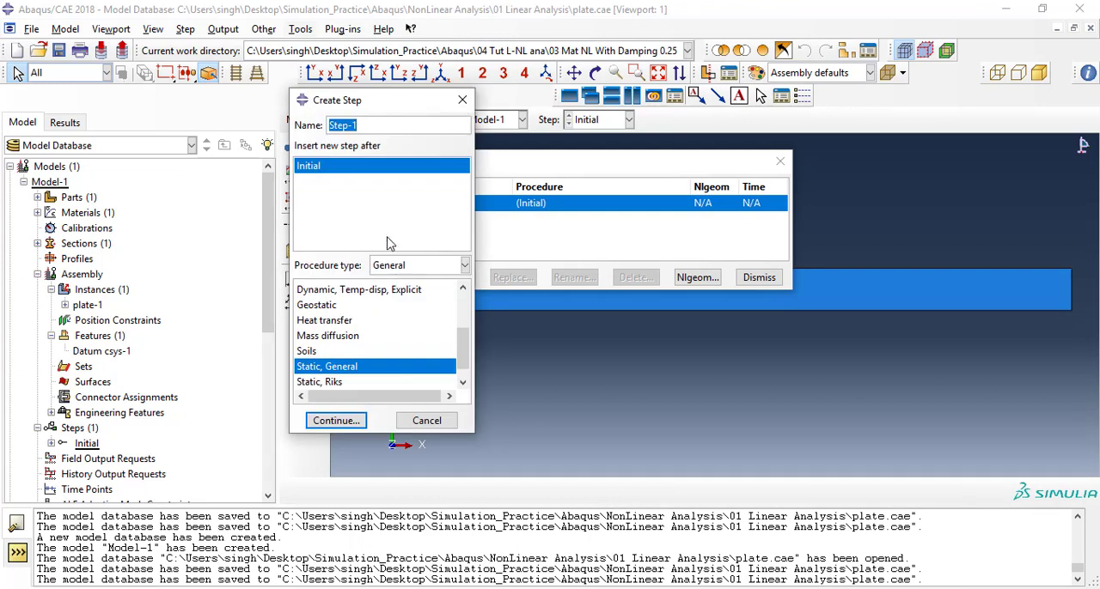
pyautogui.moveTo(348, 107); pyautogui.dragTo(264, 108)
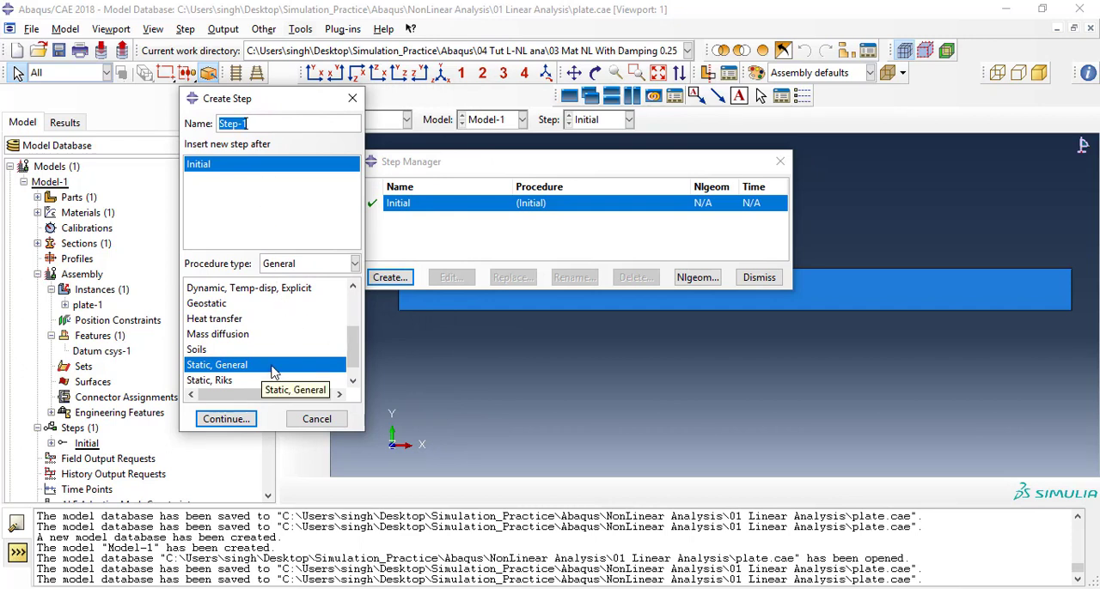
pyautogui.click(298, 264)
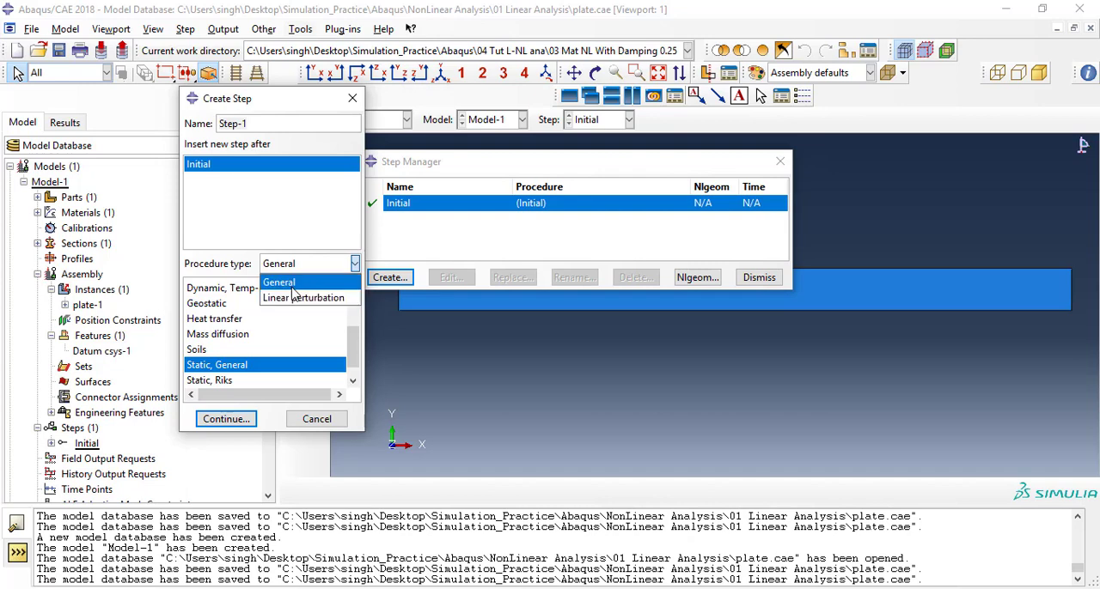
pyautogui.click(291, 288)
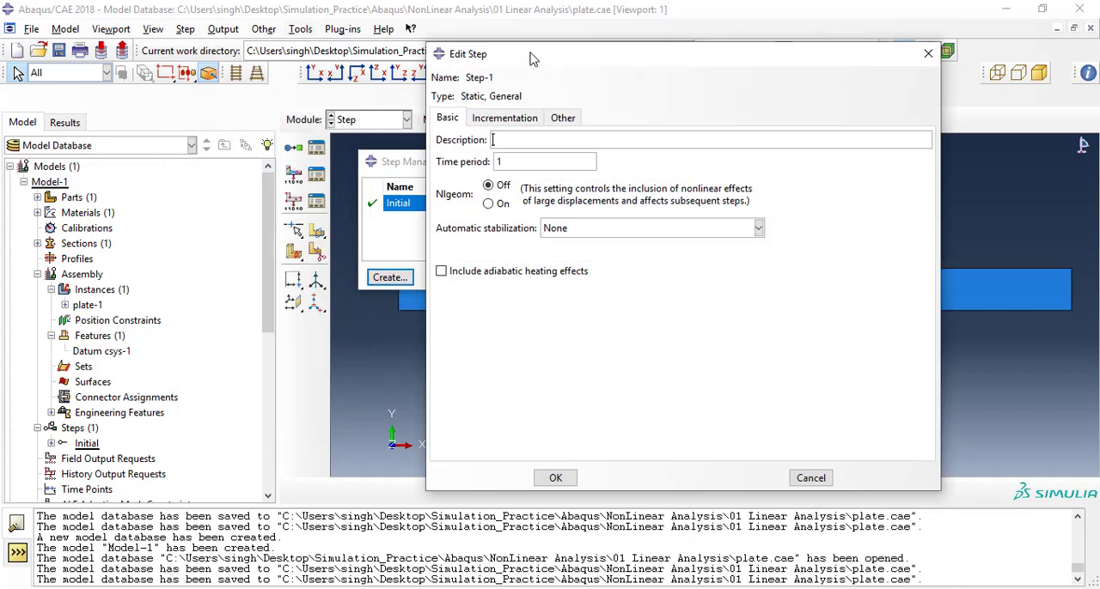
# Set Step-1's initial increment size to .1 with time period 1 and Nlgeom off, and save the step.
pyautogui.moveTo(532, 64); pyautogui.dragTo(551, 66)
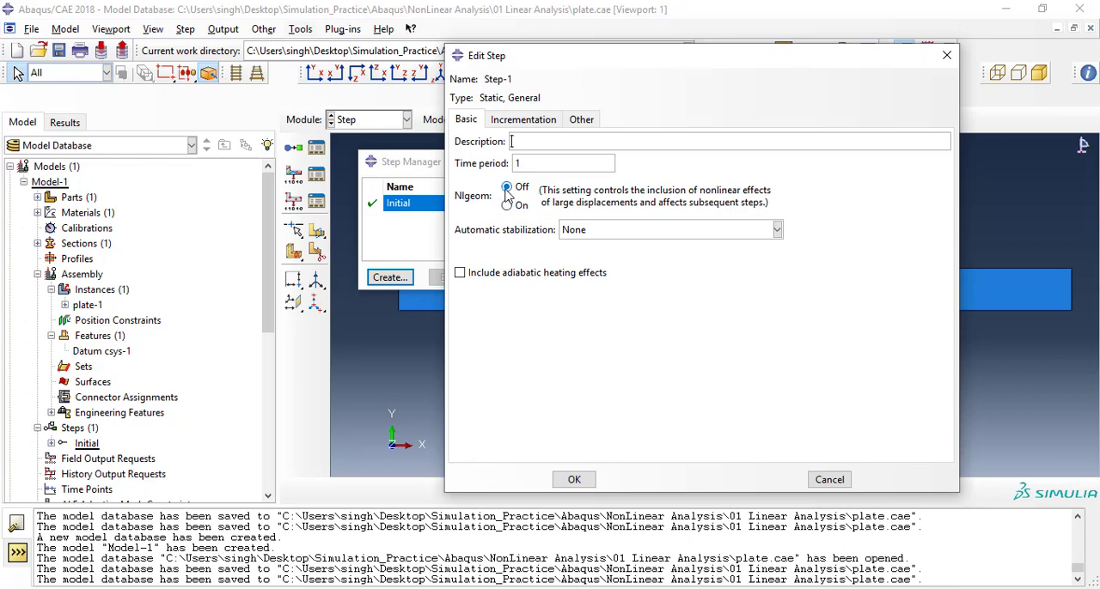
pyautogui.click(519, 120)
pyautogui.click(467, 120)
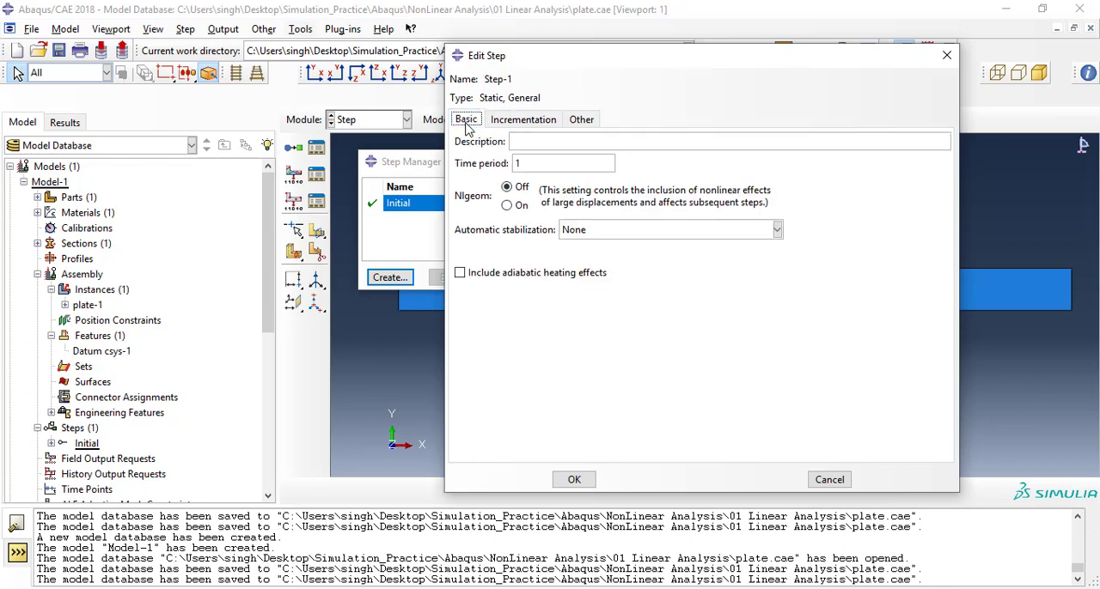
pyautogui.doubleClick(517, 164)
pyautogui.click(523, 119)
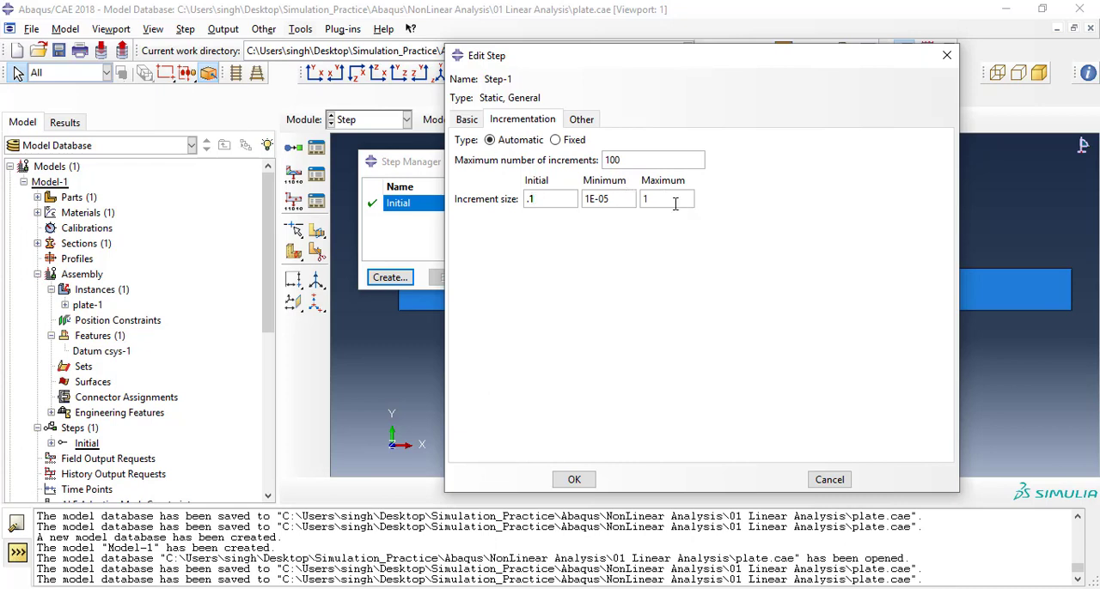
pyautogui.moveTo(667, 201); pyautogui.dragTo(636, 194)
pyautogui.click(581, 122)
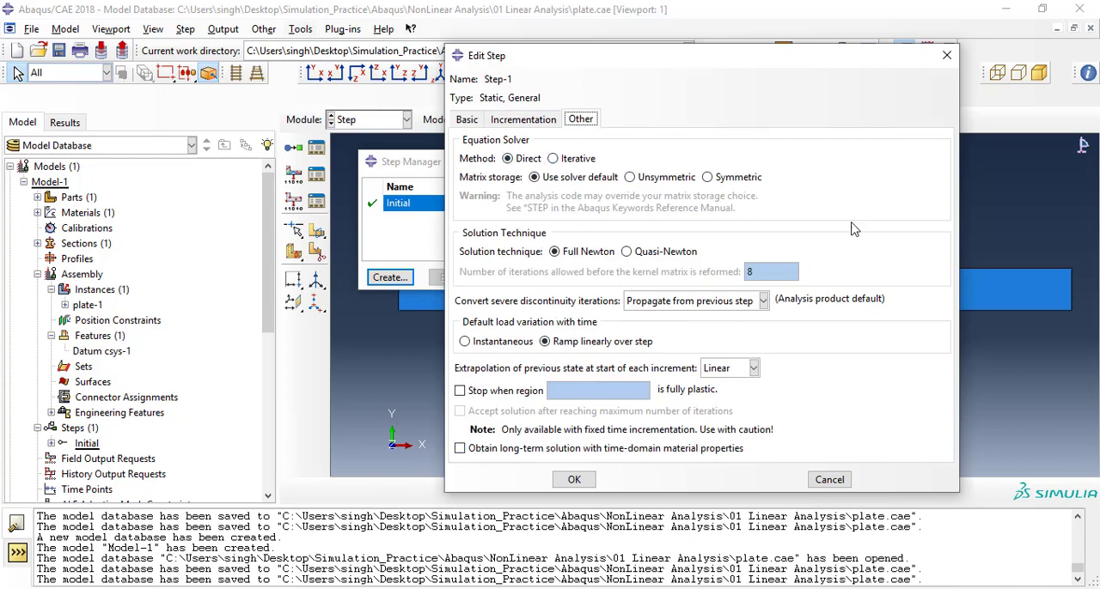
pyautogui.click(473, 123)
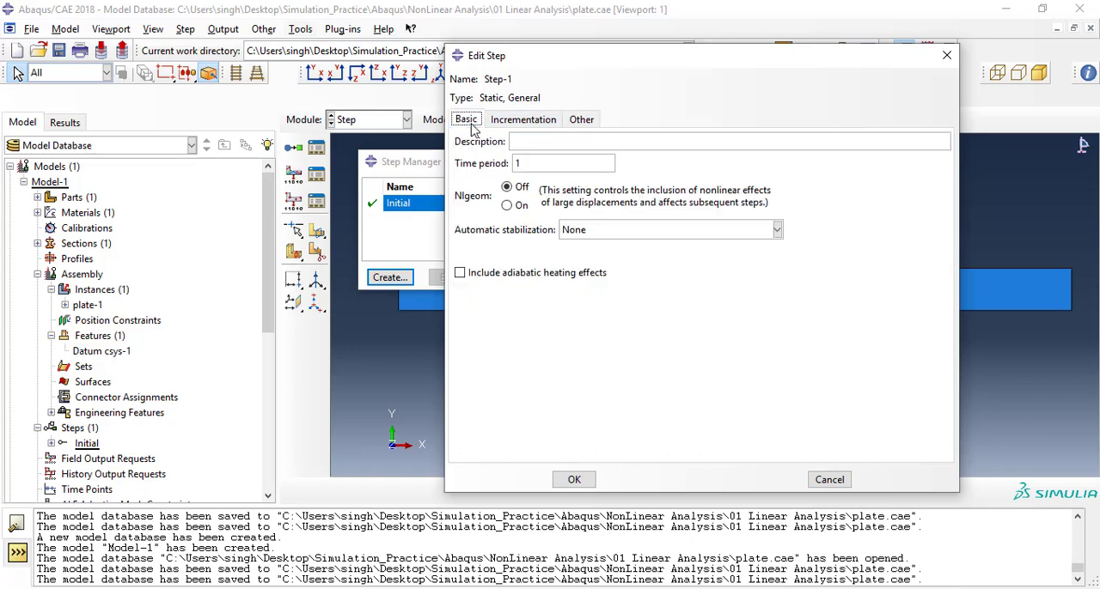
pyautogui.click(575, 480)
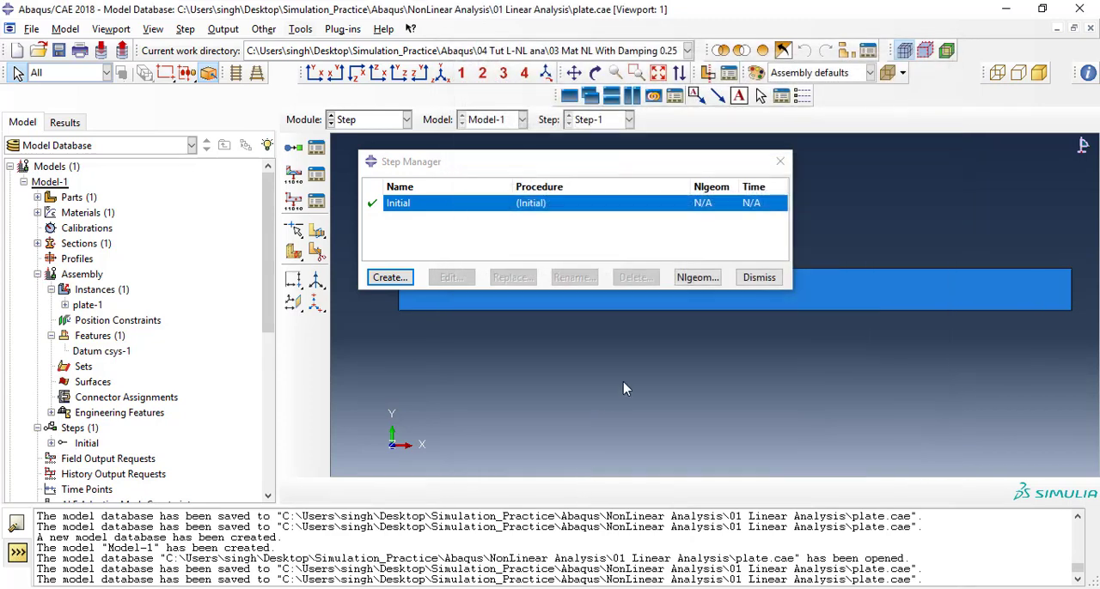
# In the Mesh module, assign the plate Standard linear Shell elements with reduced integration (S4R) and finite membrane strains.
pyautogui.click(359, 124)
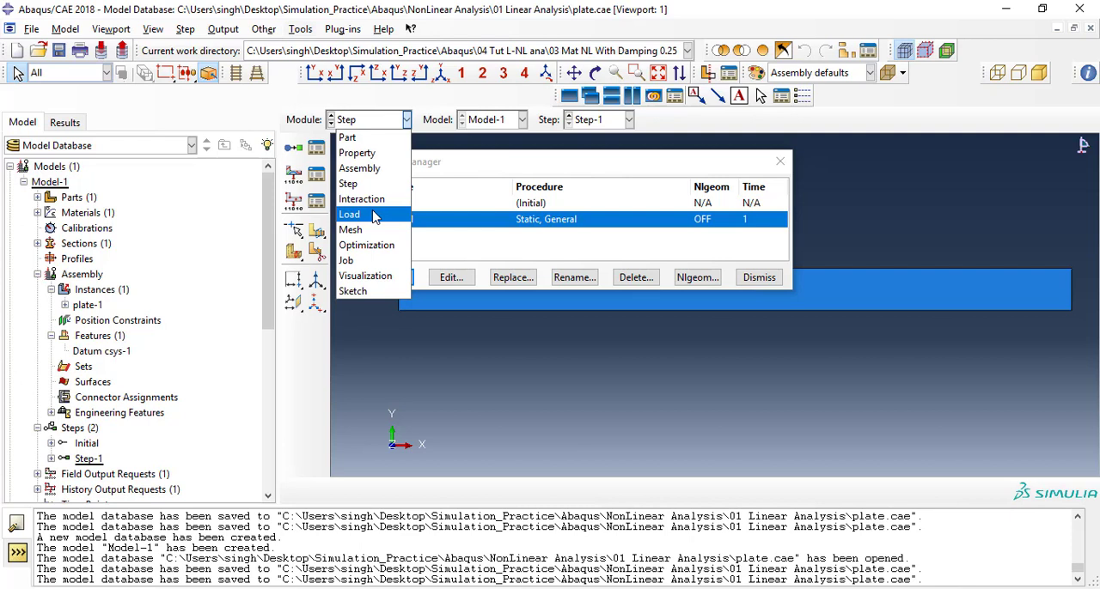
pyautogui.click(352, 230)
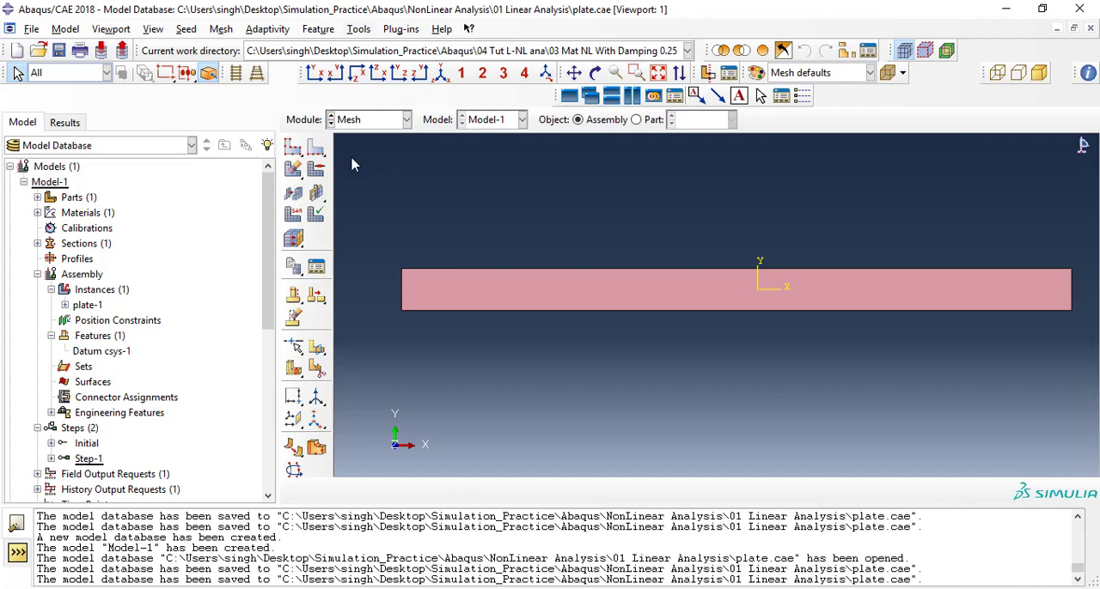
pyautogui.click(299, 217)
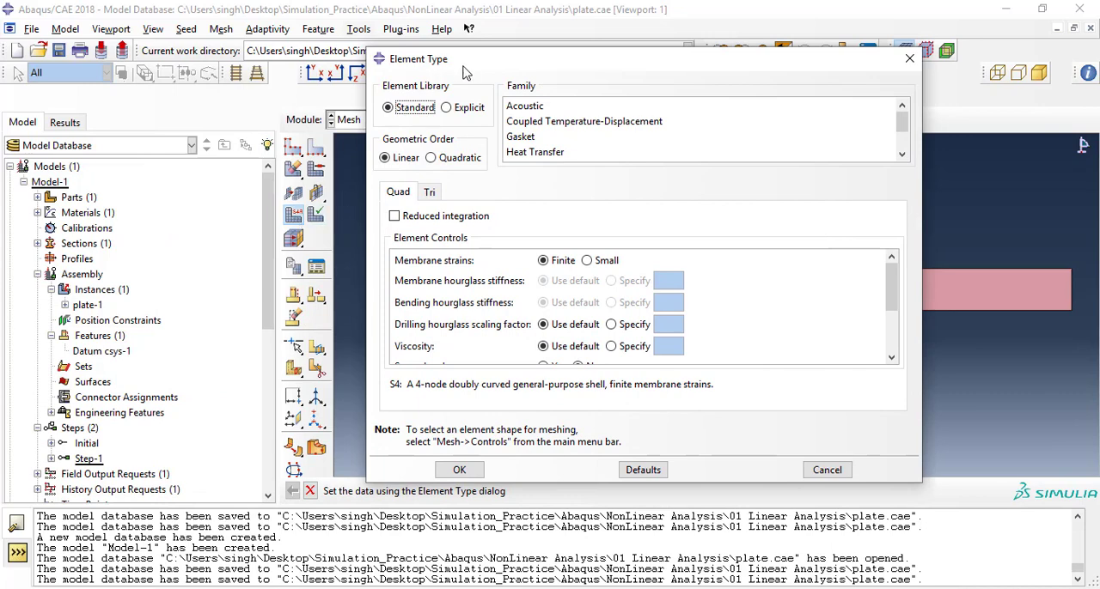
pyautogui.moveTo(466, 66); pyautogui.dragTo(359, 67)
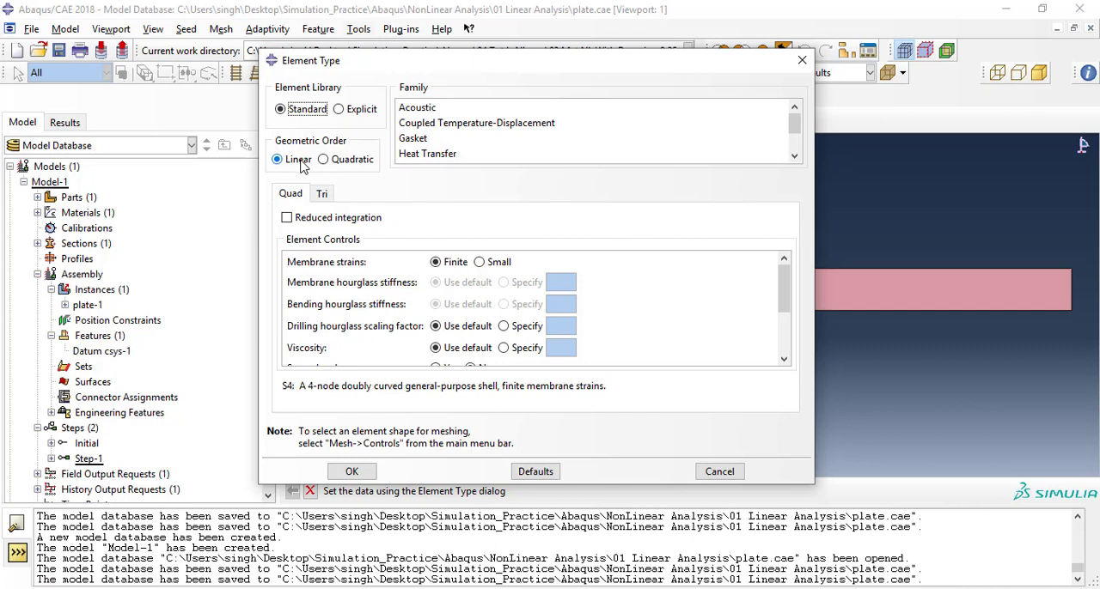
pyautogui.moveTo(795, 127); pyautogui.dragTo(796, 153)
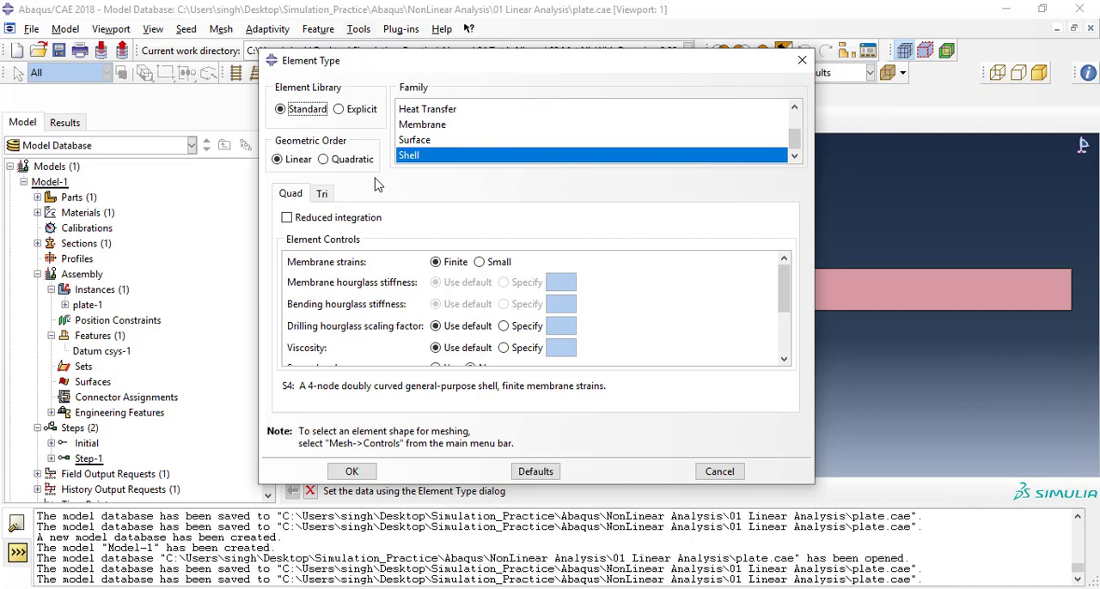
pyautogui.click(332, 222)
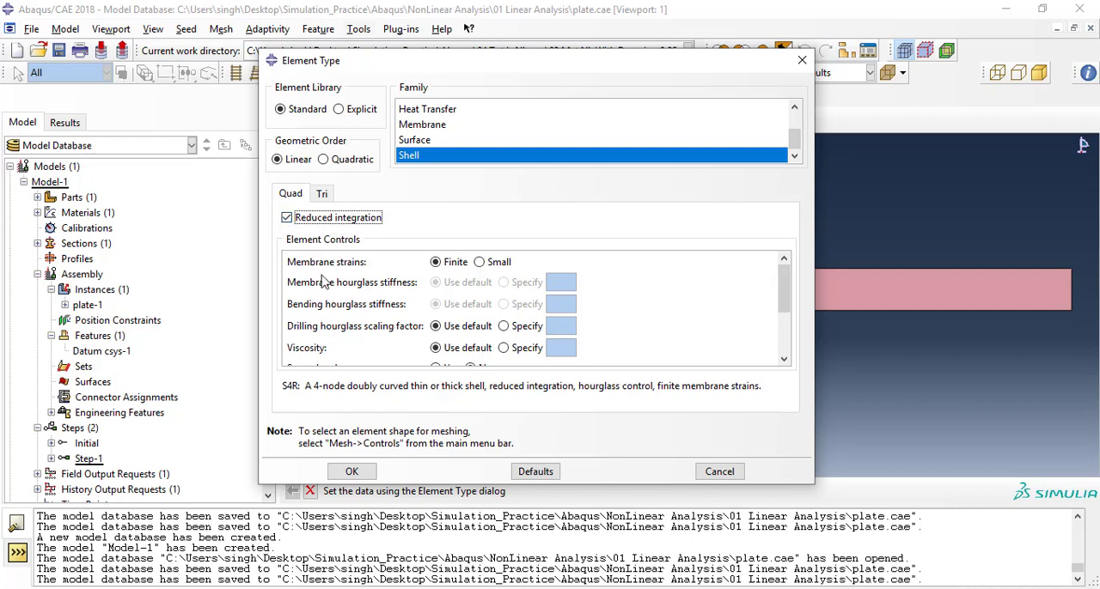
pyautogui.moveTo(777, 288); pyautogui.dragTo(784, 335)
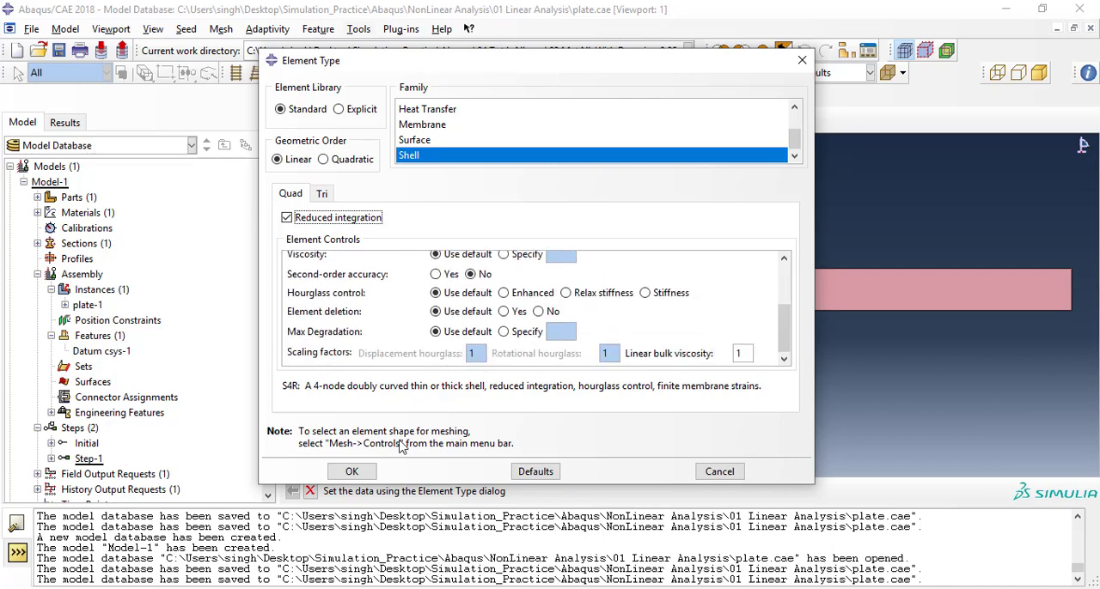
pyautogui.click(356, 471)
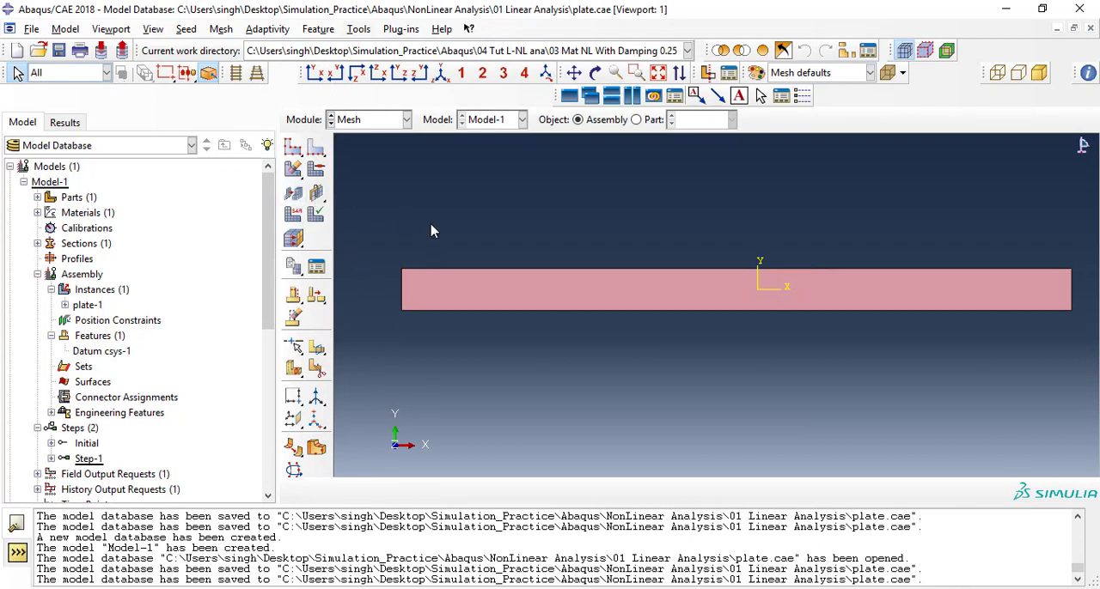
# Set the plate's mesh controls to Quad element shape with the Structured technique and minimized mesh transition.
pyautogui.click(318, 171)
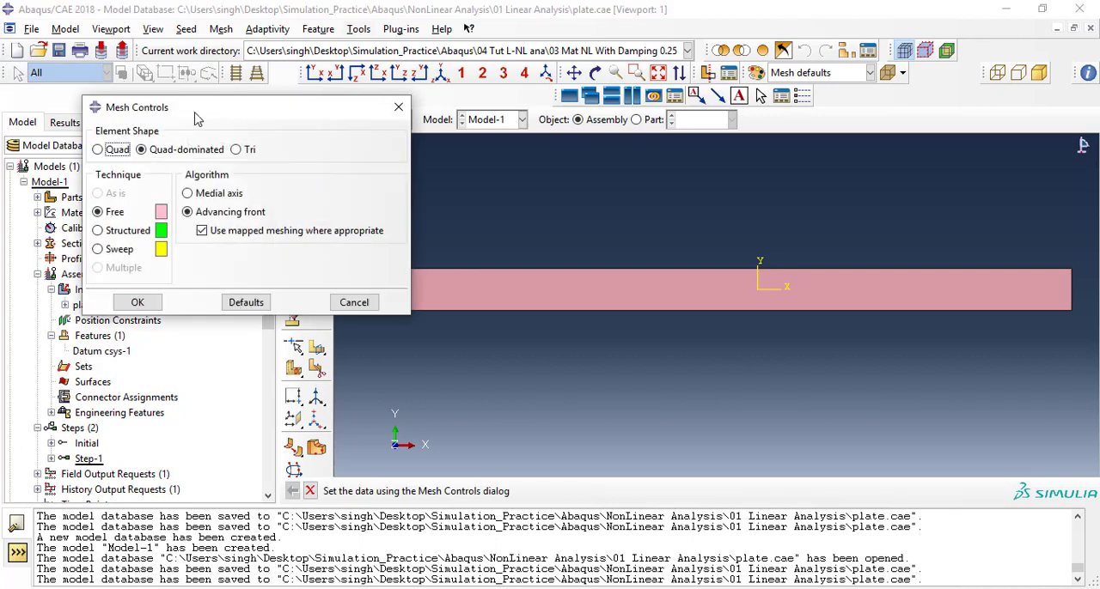
pyautogui.moveTo(183, 118); pyautogui.dragTo(230, 108)
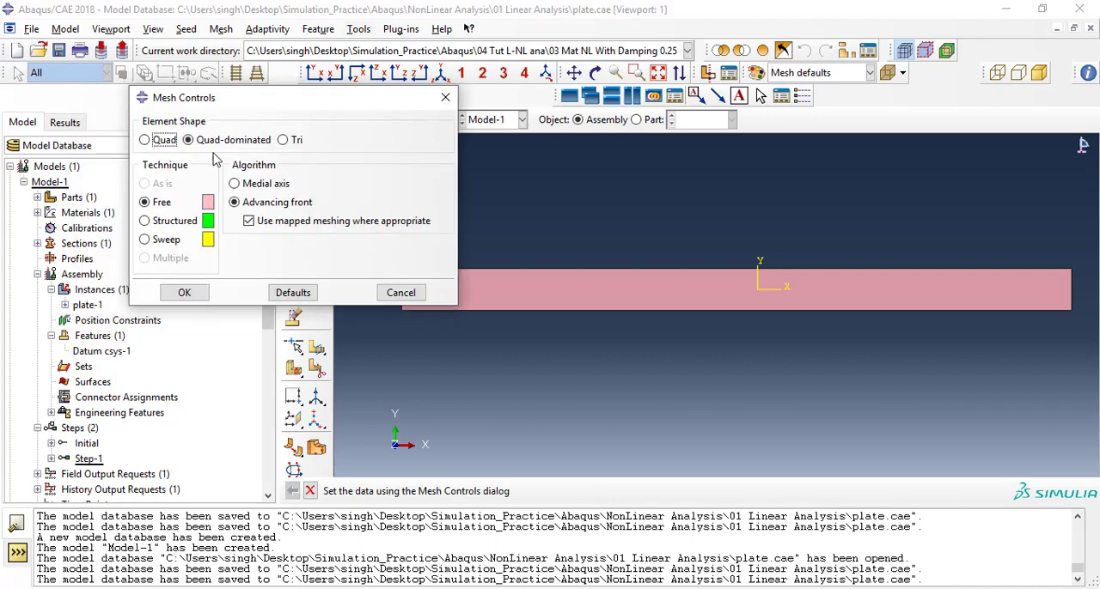
pyautogui.click(174, 221)
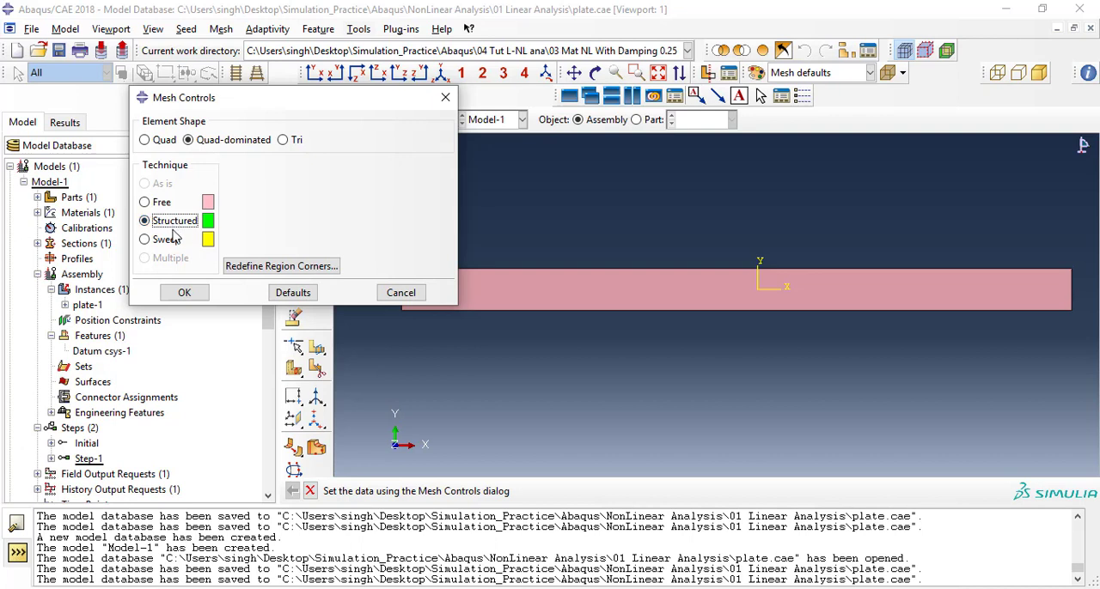
pyautogui.click(156, 143)
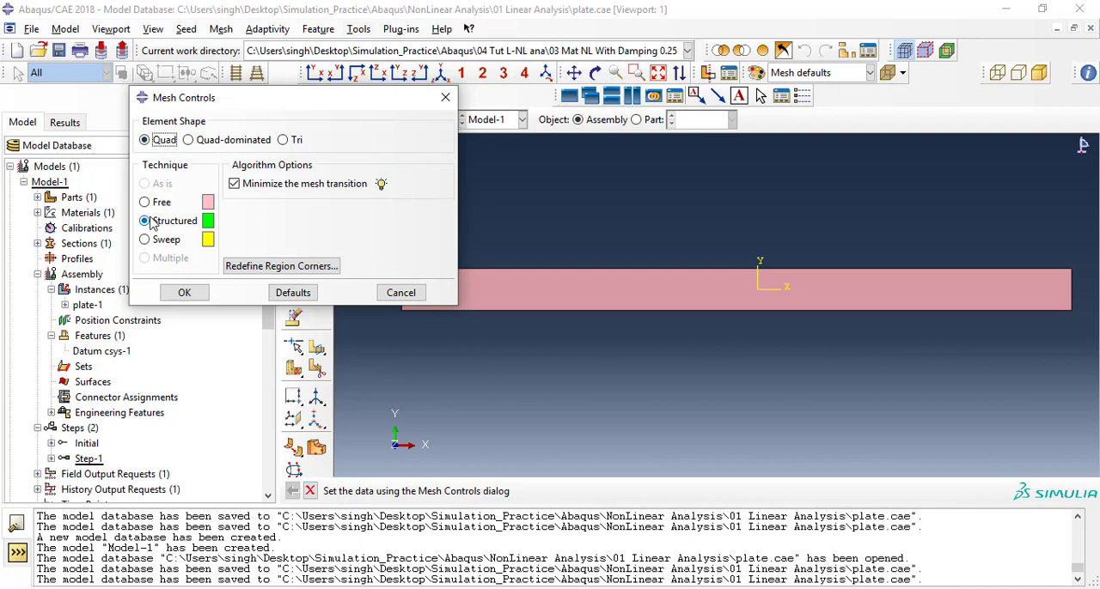
pyautogui.click(184, 293)
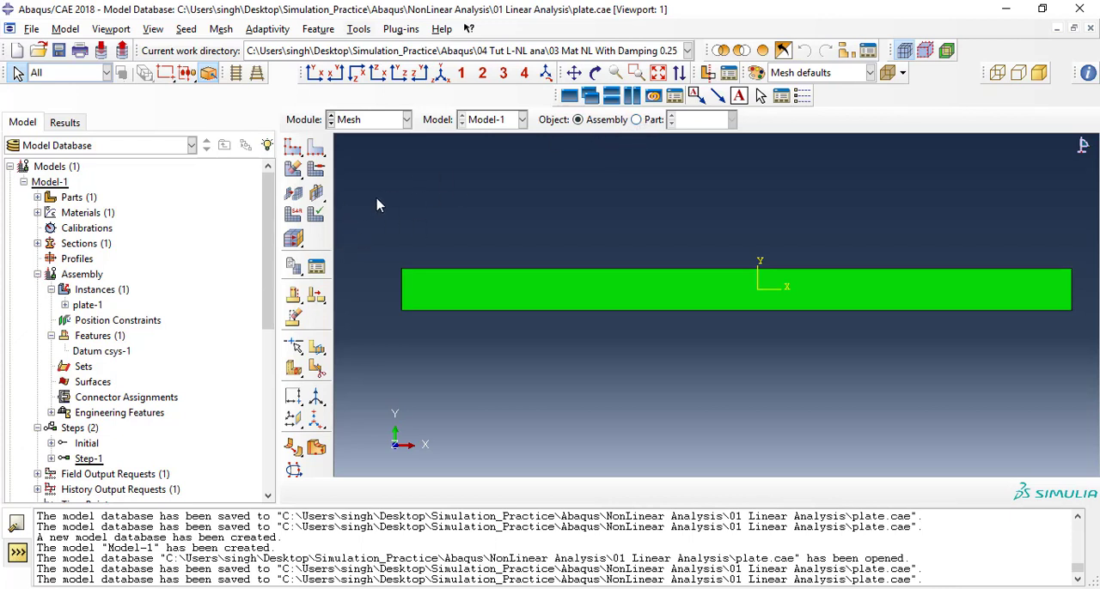
# Seed the plate instance with an approximate global size of 4, curvature control 0.1 and minimum size fraction 0.1.
pyautogui.click(293, 147)
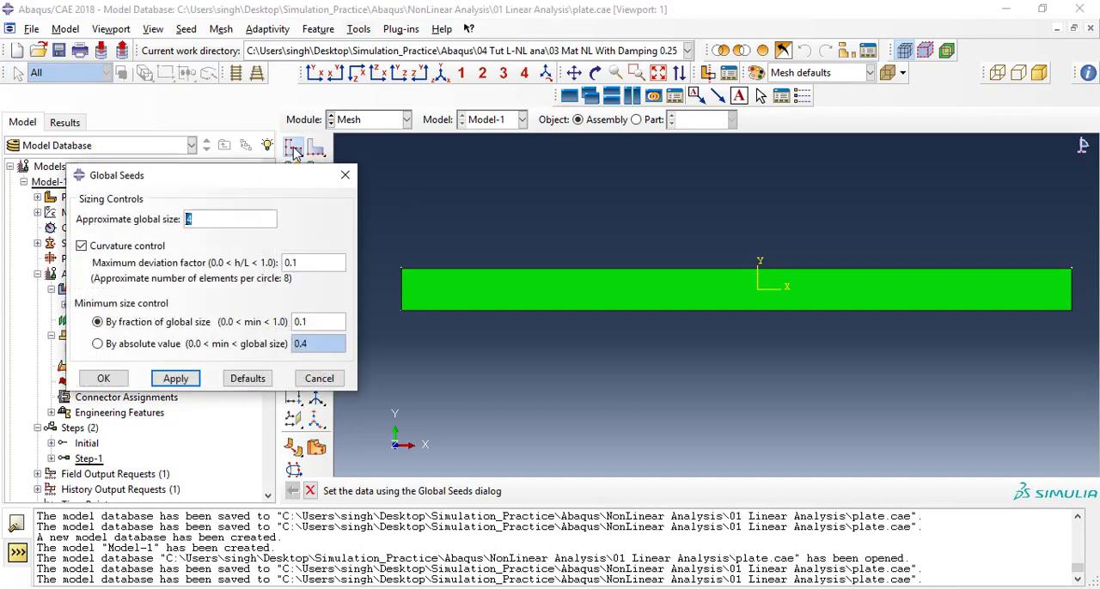
pyautogui.moveTo(291, 183); pyautogui.dragTo(574, 124)
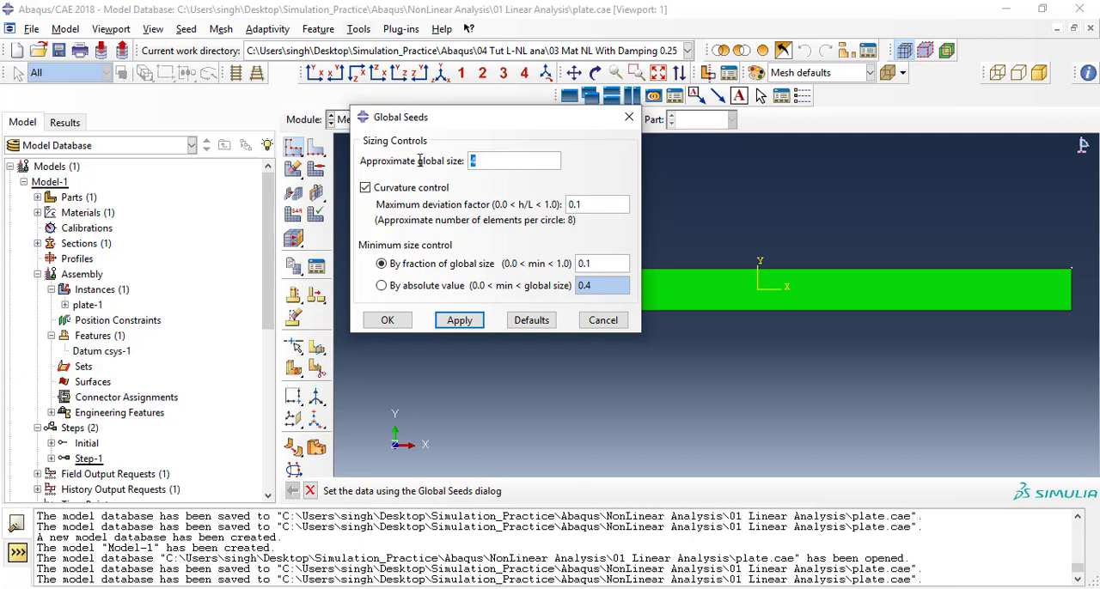
pyautogui.click(456, 321)
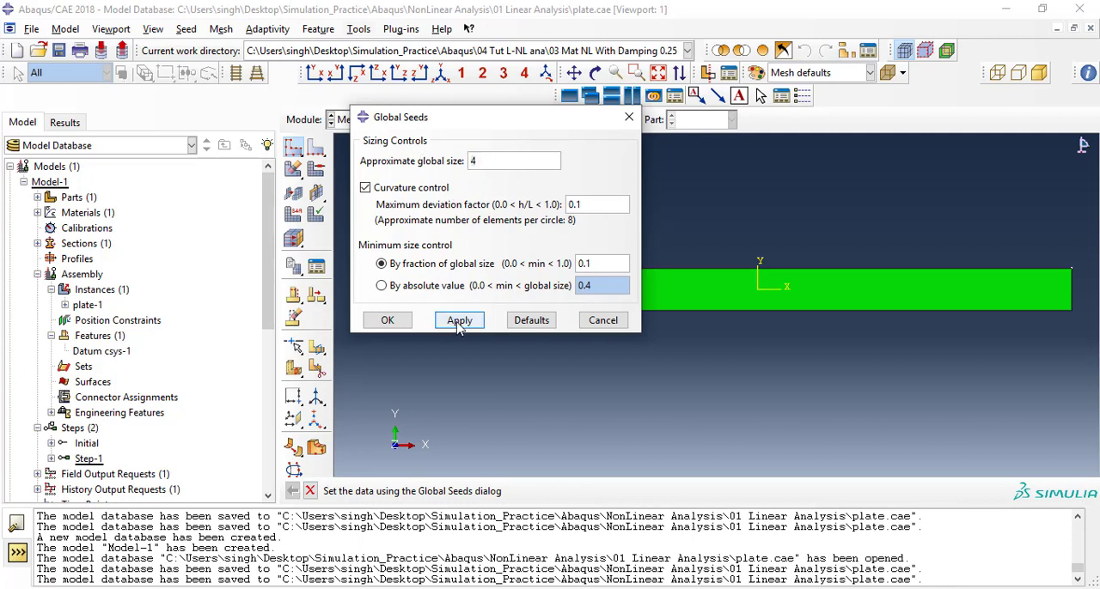
pyautogui.click(387, 321)
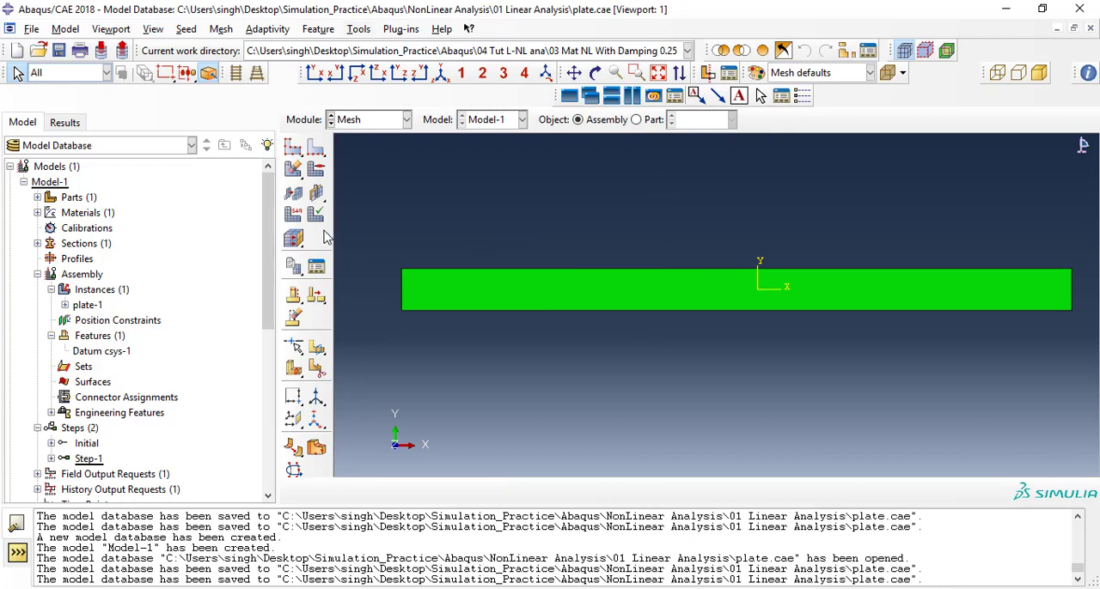
# Generate the mesh on the plate part instance.
pyautogui.moveTo(293, 169); pyautogui.dragTo(314, 177)
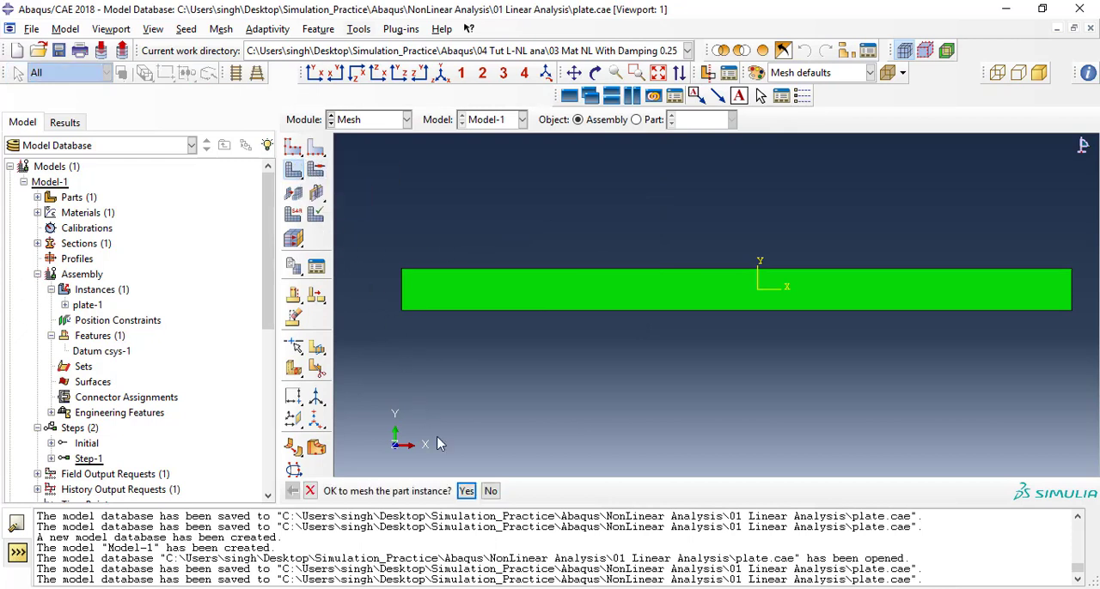
pyautogui.click(472, 495)
pyautogui.keyDown('ctrl'); pyautogui.keyDown('alt'); pyautogui.moveTo(669, 284); pyautogui.dragTo(658, 310, button='middle'); pyautogui.keyUp('alt'); pyautogui.keyUp('ctrl')
# Switch from the Mesh module to the Load module with Step-1 as the current step.
pyautogui.click(378, 120)
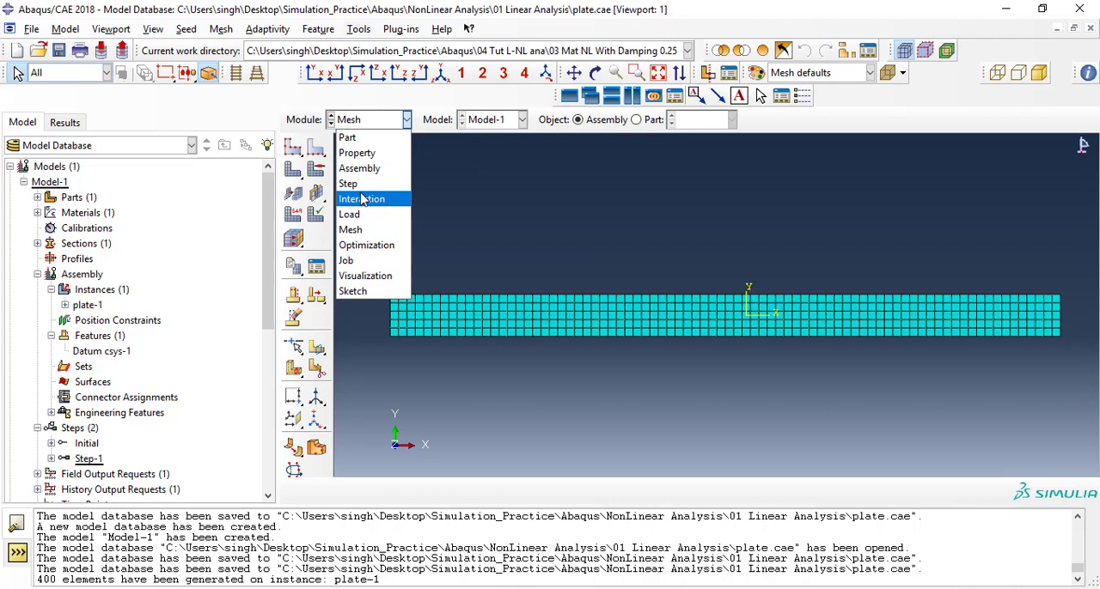
pyautogui.click(361, 229)
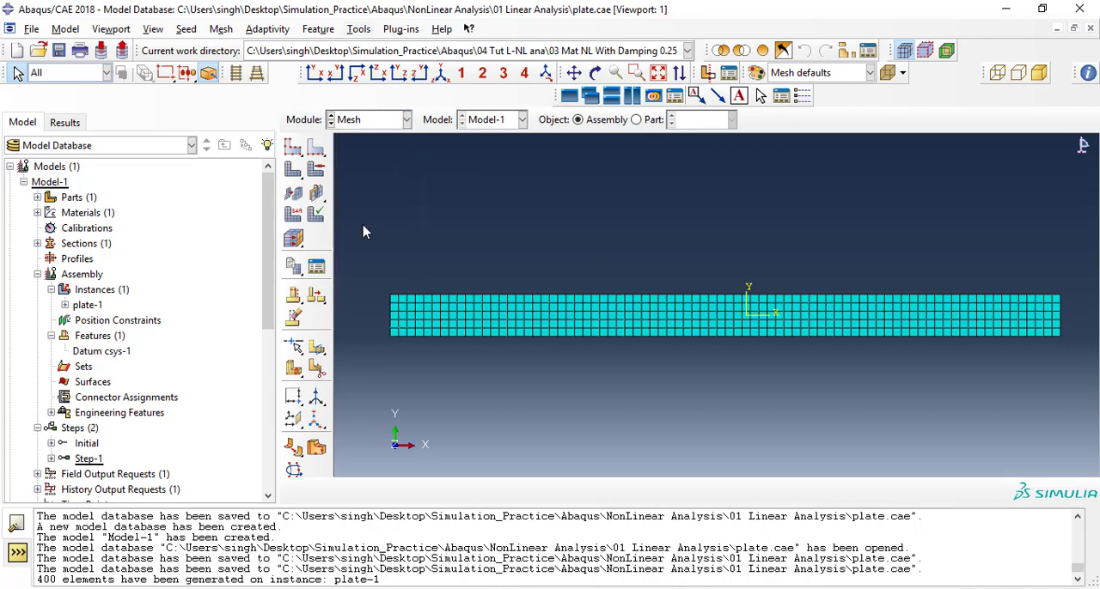
pyautogui.click(369, 123)
pyautogui.click(361, 214)
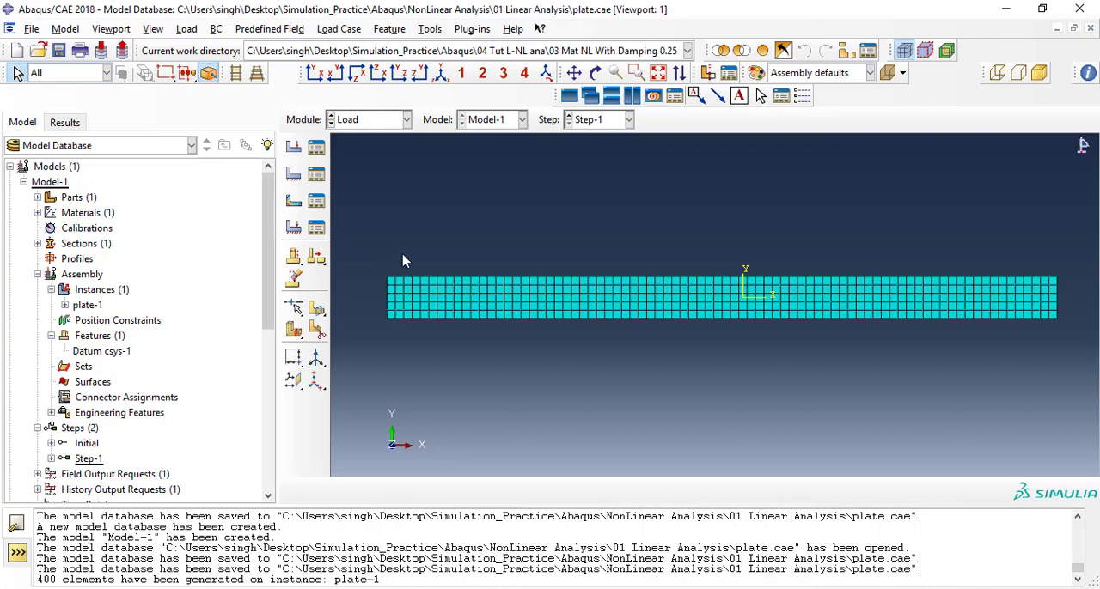
# Create an assembly node set named Con-1 from the nodes along the plate's left end.
pyautogui.scroll(-1, 114, 311)
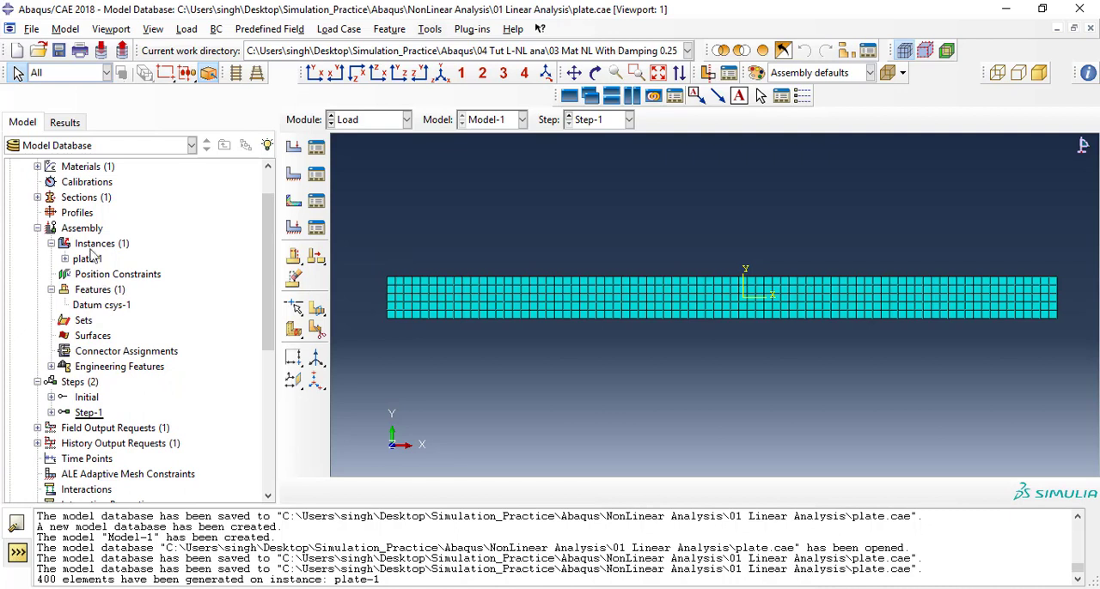
pyautogui.doubleClick(83, 322)
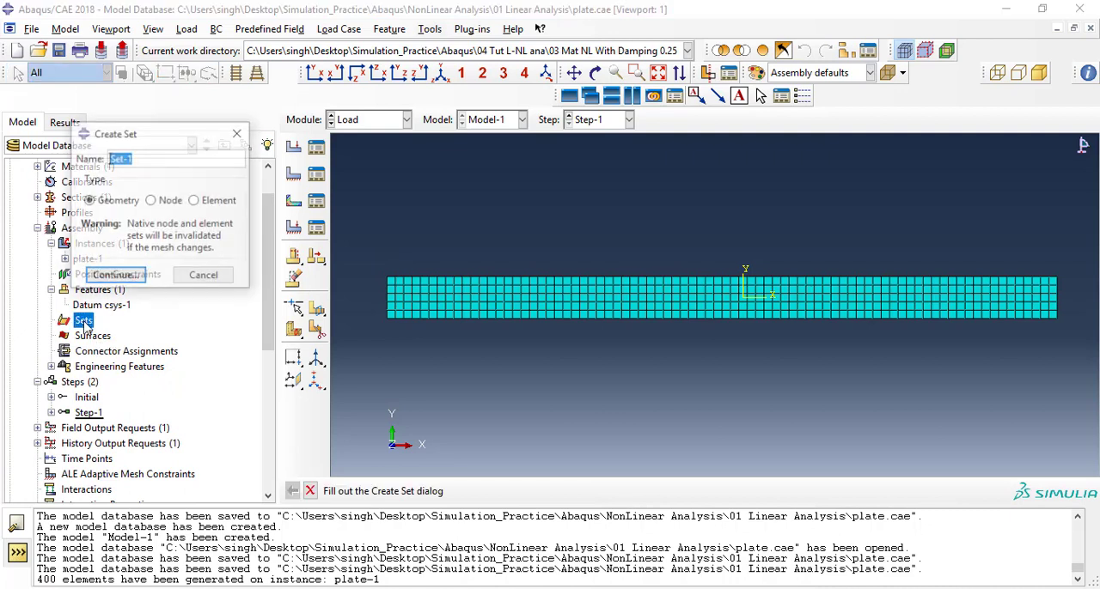
pyautogui.moveTo(143, 137); pyautogui.dragTo(168, 137)
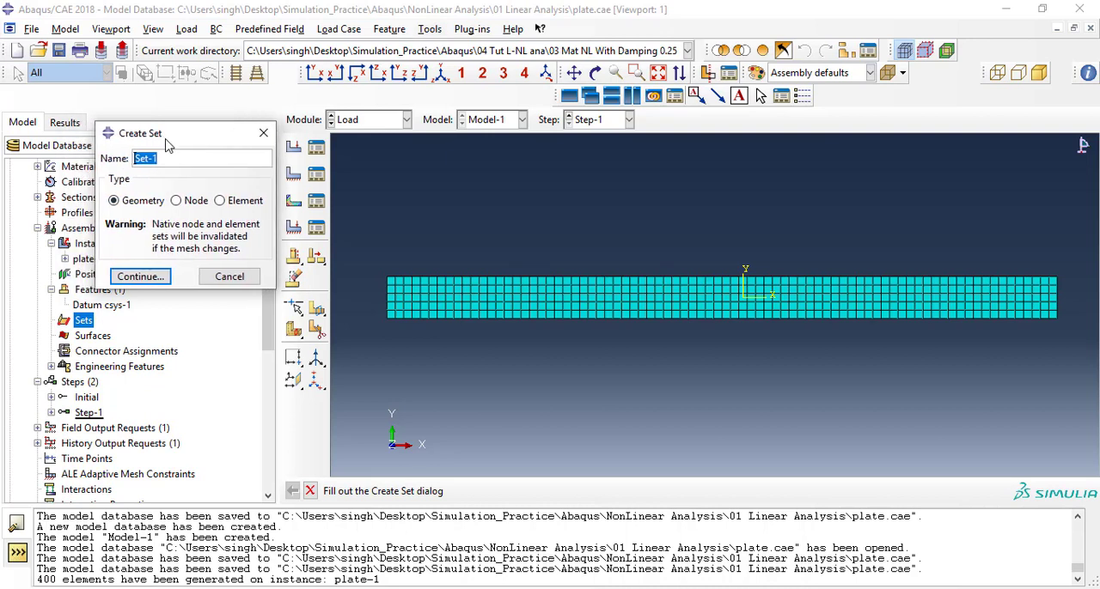
pyautogui.click(177, 203)
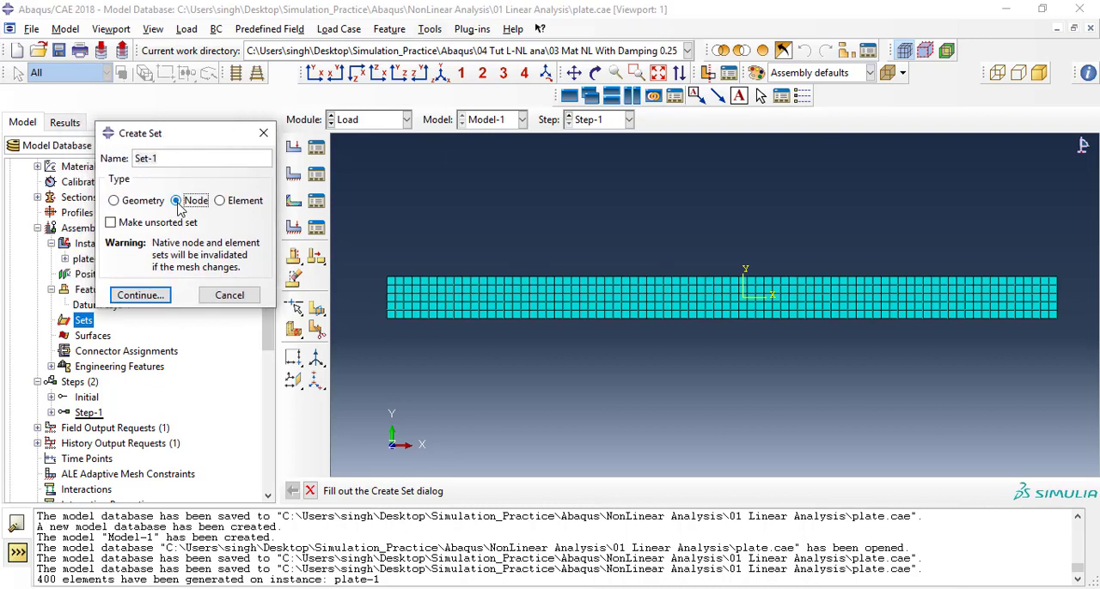
pyautogui.moveTo(172, 158); pyautogui.dragTo(107, 154)
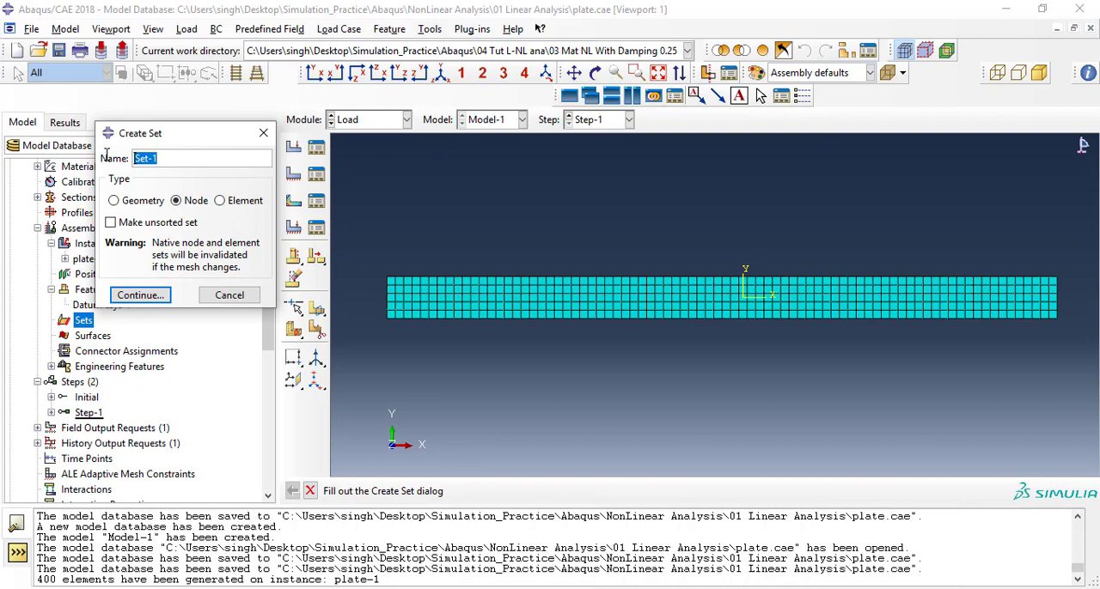
pyautogui.write('Con')
pyautogui.click(152, 295)
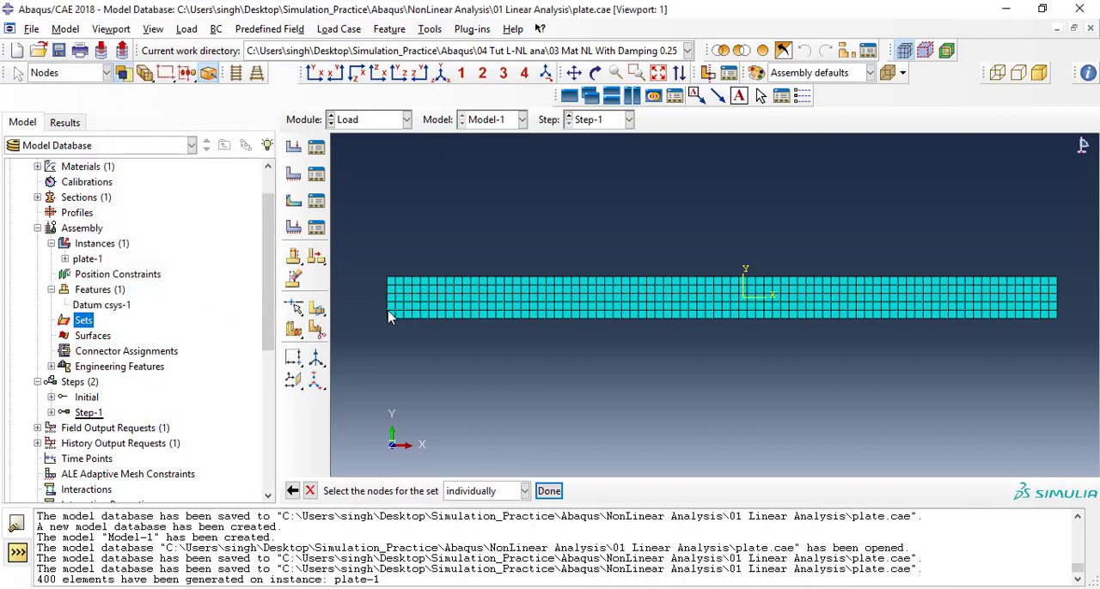
pyautogui.moveTo(370, 256); pyautogui.dragTo(393, 336)
pyautogui.click(548, 490)
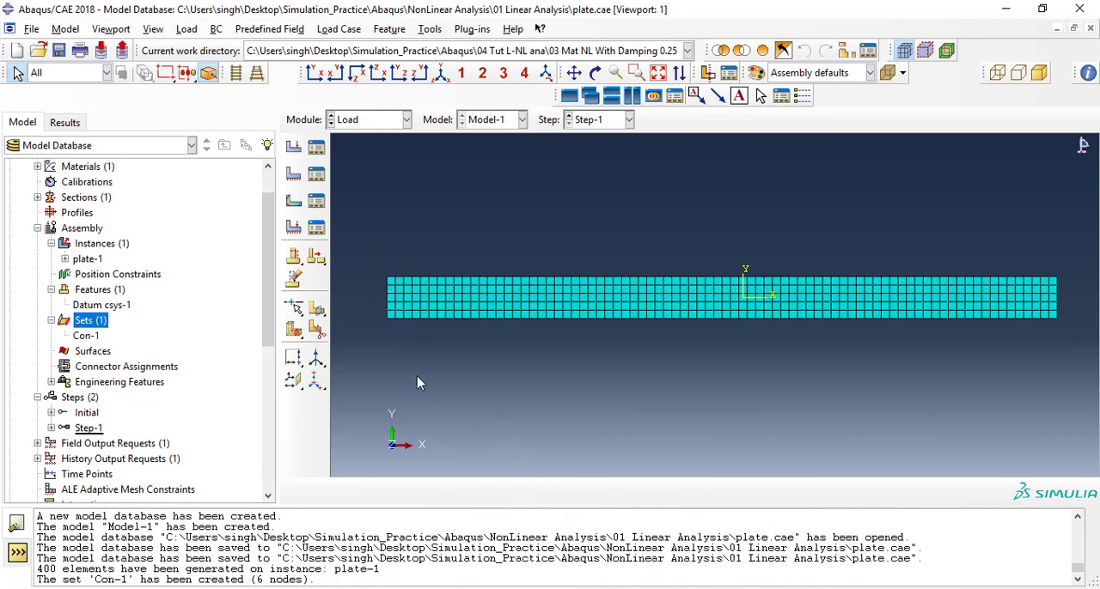
# Create an assembly node set named Con-2 from the nodes across the plate's width about a quarter of its length from the left end.
pyautogui.doubleClick(97, 323)
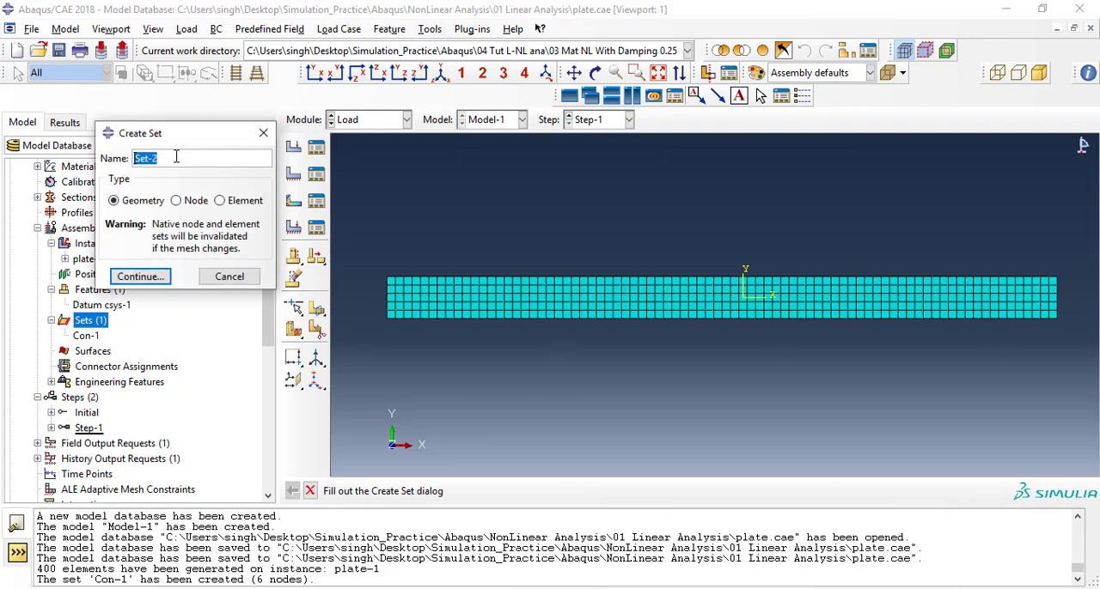
pyautogui.write('Con')
pyautogui.click(176, 201)
pyautogui.click(140, 295)
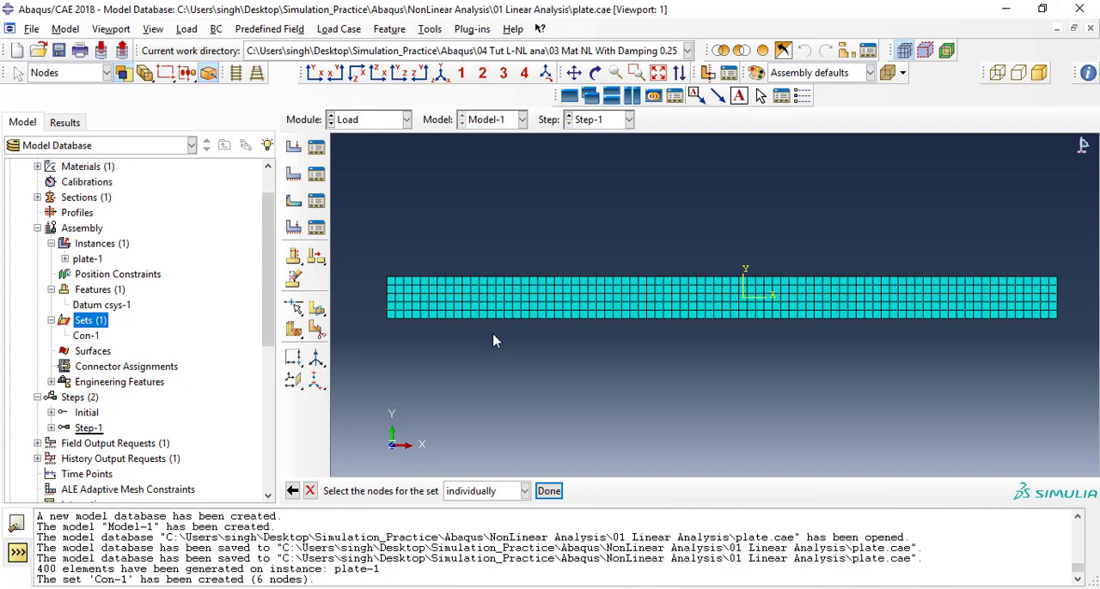
pyautogui.keyDown('ctrl'); pyautogui.keyDown('alt'); pyautogui.moveTo(650, 374); pyautogui.dragTo(776, 290); pyautogui.keyUp('alt'); pyautogui.keyUp('ctrl')
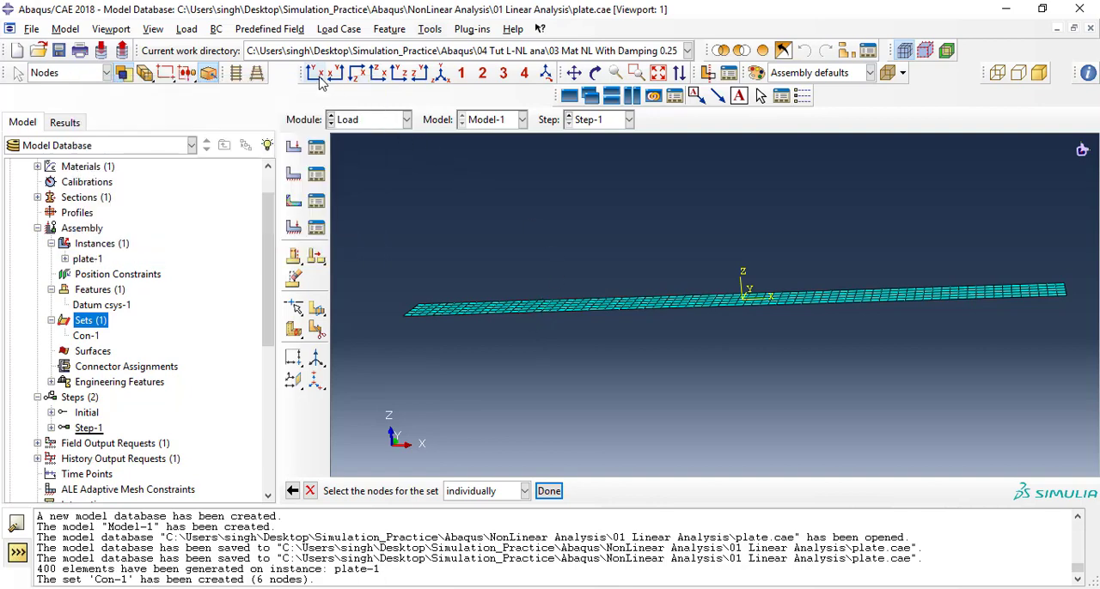
pyautogui.click(314, 72)
pyautogui.keyDown('ctrl'); pyautogui.keyDown('alt'); pyautogui.moveTo(545, 314); pyautogui.dragTo(599, 319, button='middle'); pyautogui.keyUp('alt'); pyautogui.keyUp('ctrl')
pyautogui.keyDown('ctrl'); pyautogui.keyDown('alt'); pyautogui.moveTo(599, 320); pyautogui.dragTo(599, 265, button='right'); pyautogui.keyUp('alt'); pyautogui.keyUp('ctrl')
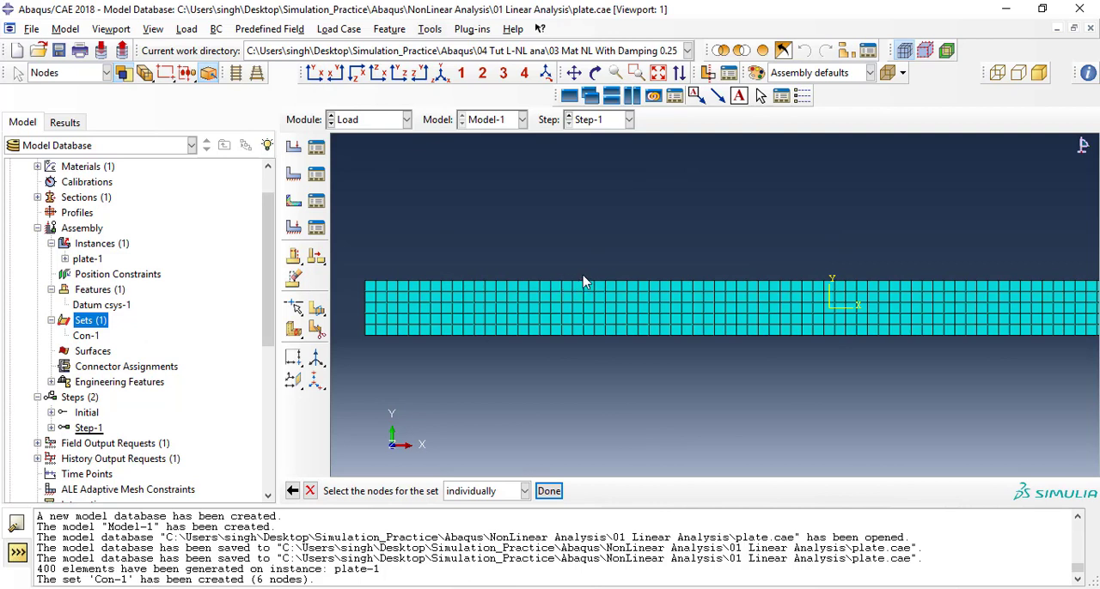
pyautogui.moveTo(582, 277); pyautogui.dragTo(588, 339)
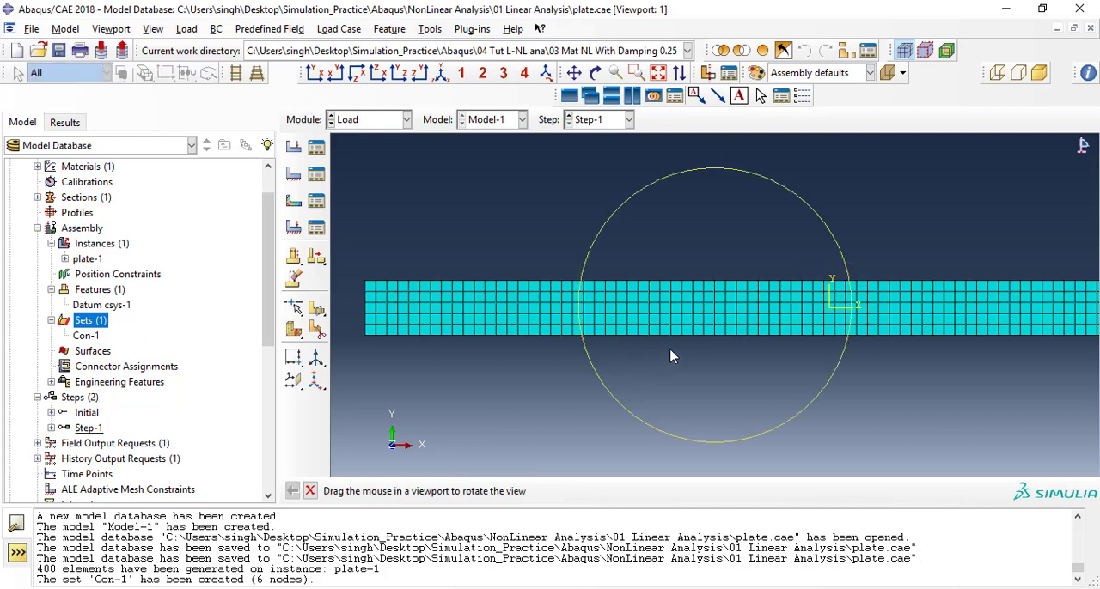
pyautogui.keyDown('ctrl'); pyautogui.keyDown('alt'); pyautogui.moveTo(671, 354); pyautogui.dragTo(653, 379, button='right'); pyautogui.keyUp('alt'); pyautogui.keyUp('ctrl')
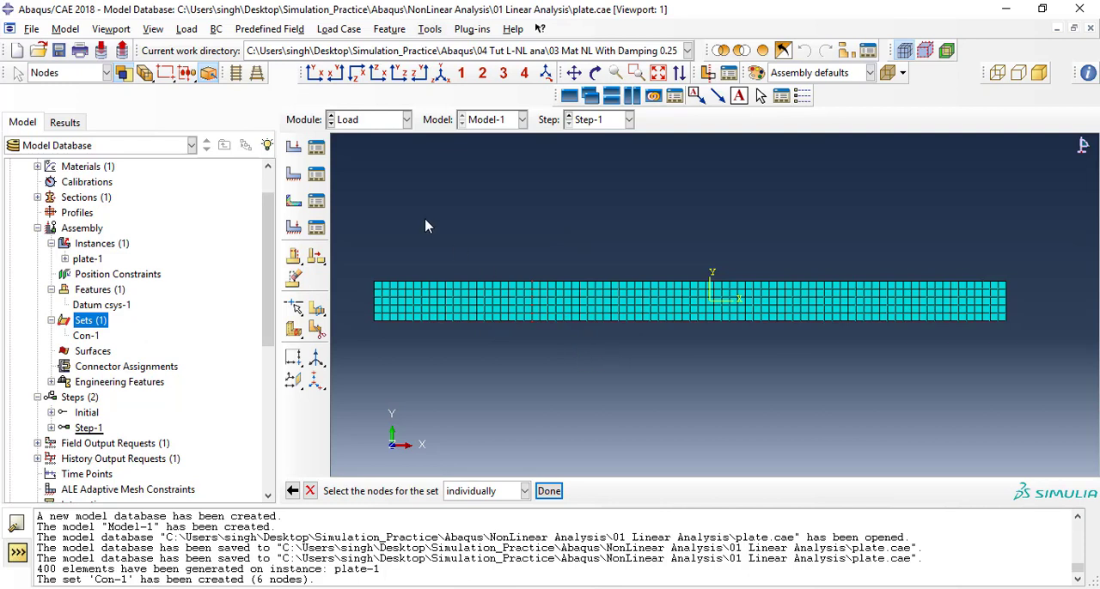
pyautogui.click(549, 491)
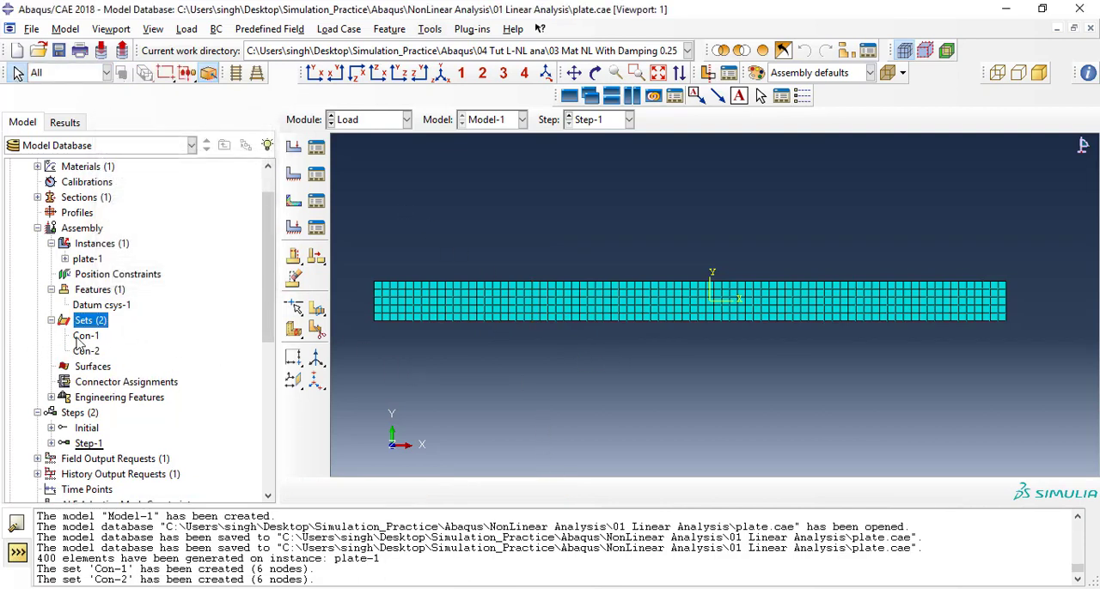
# Create an assembly node set named Force from the nodes along the plate's right end.
pyautogui.doubleClick(90, 321)
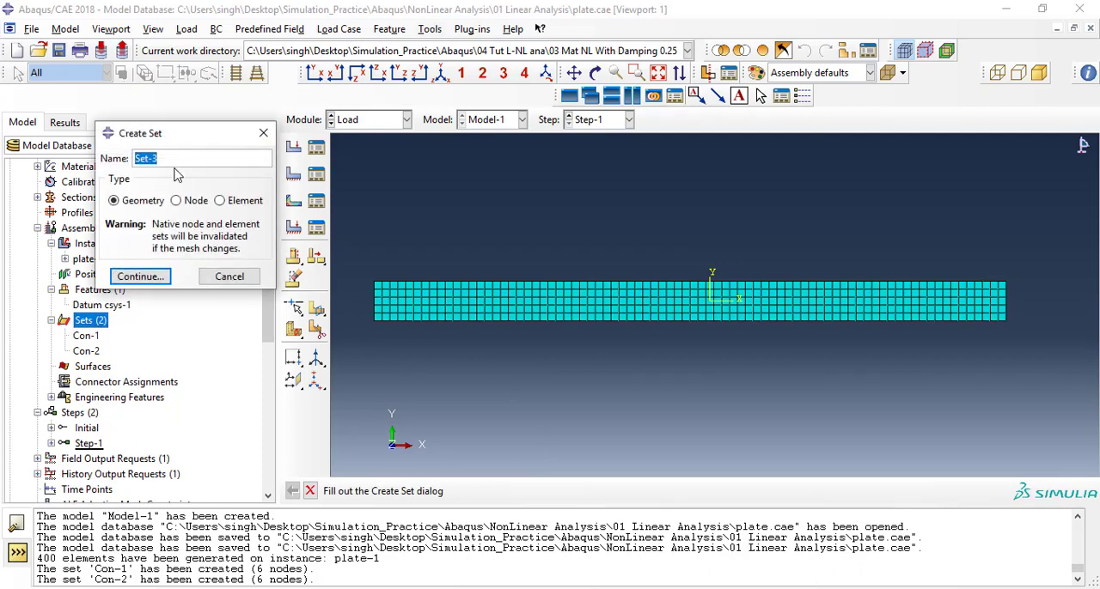
pyautogui.write('Force')
pyautogui.click(177, 201)
pyautogui.click(151, 293)
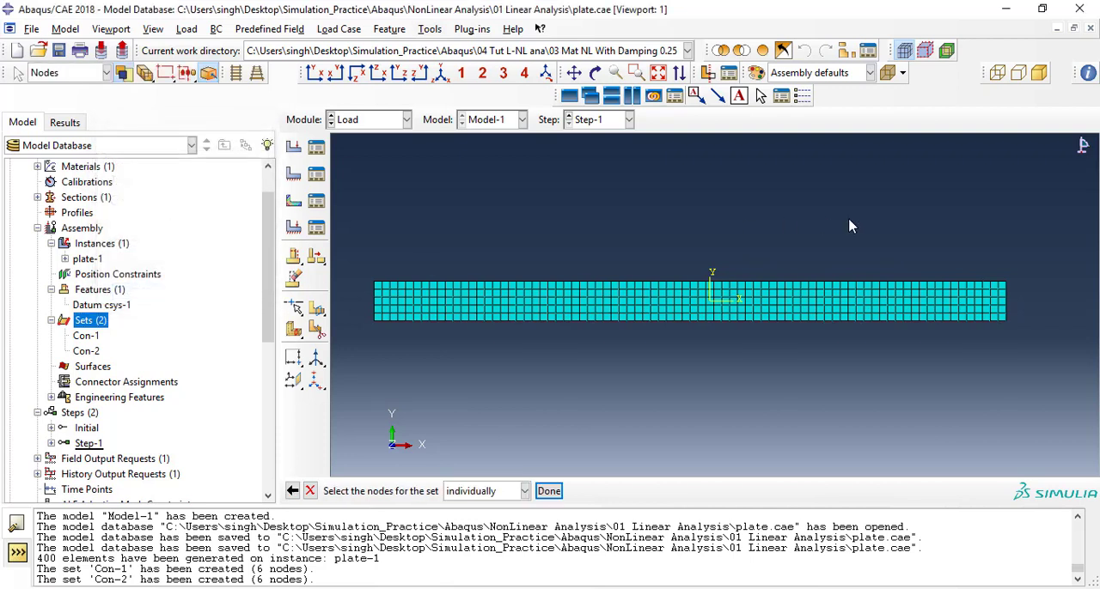
pyautogui.moveTo(1002, 281); pyautogui.dragTo(1041, 347)
pyautogui.click(549, 492)
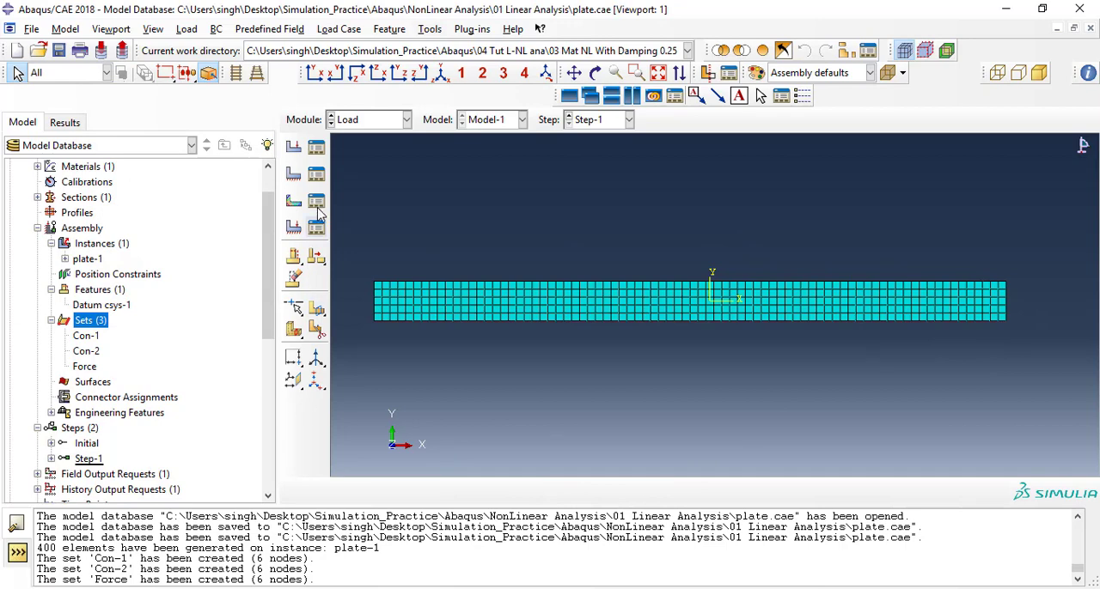
# Add a mechanical concentrated force load in Step-1 on the Force node set, highlighting the selected set in the viewport.
pyautogui.click(317, 147)
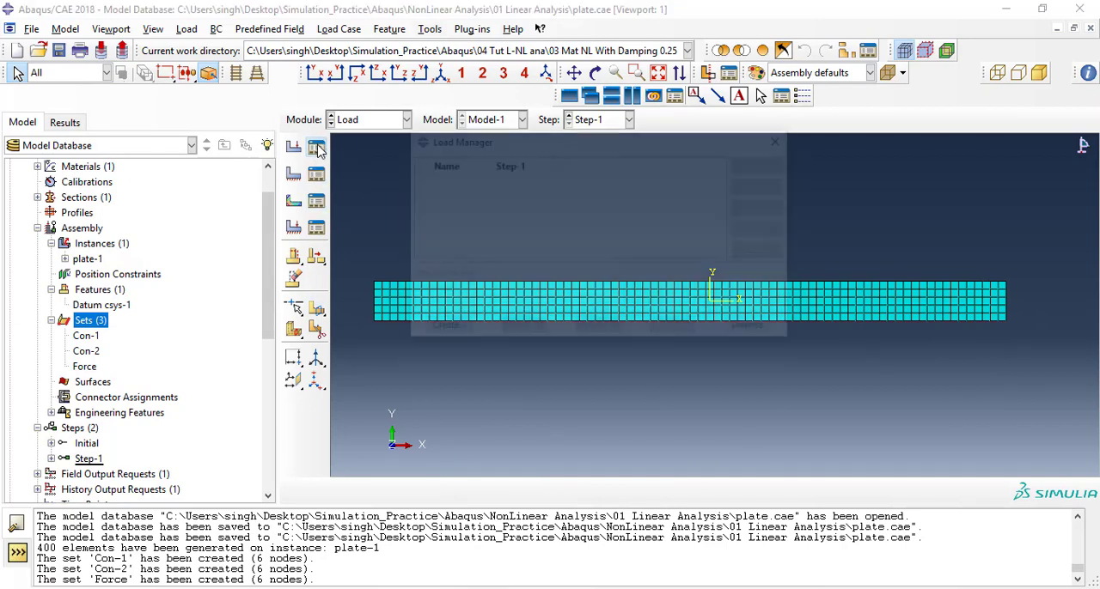
pyautogui.click(443, 330)
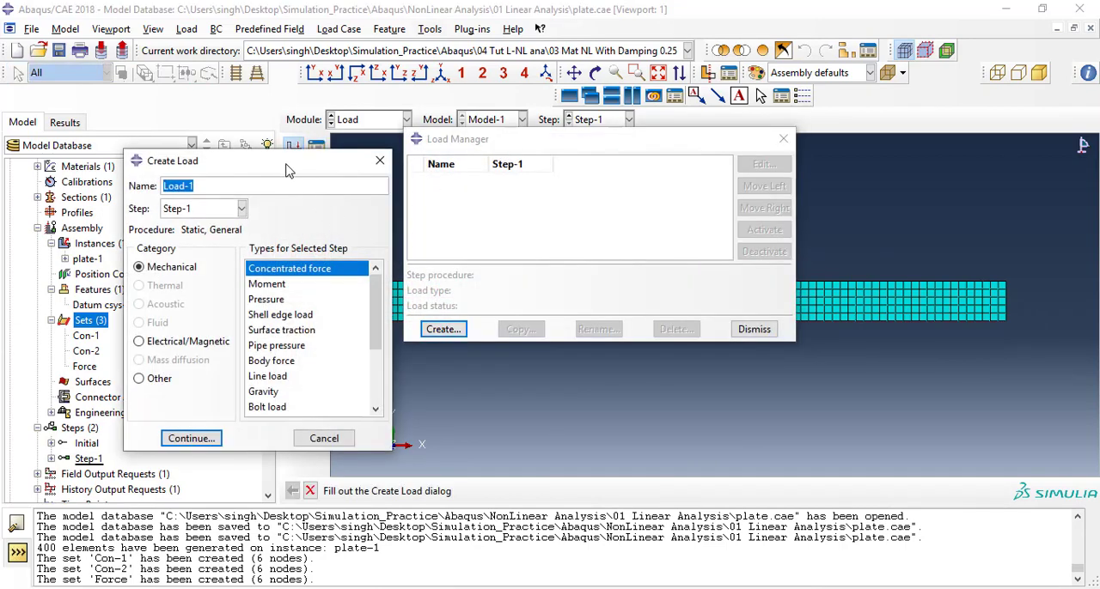
pyautogui.moveTo(275, 164); pyautogui.dragTo(261, 126)
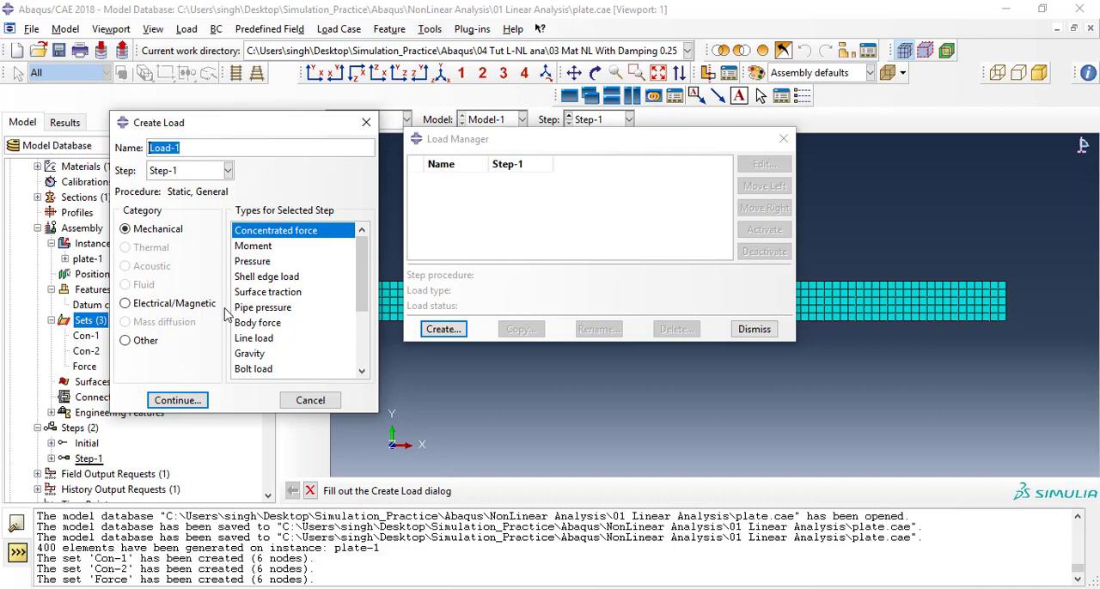
pyautogui.click(179, 399)
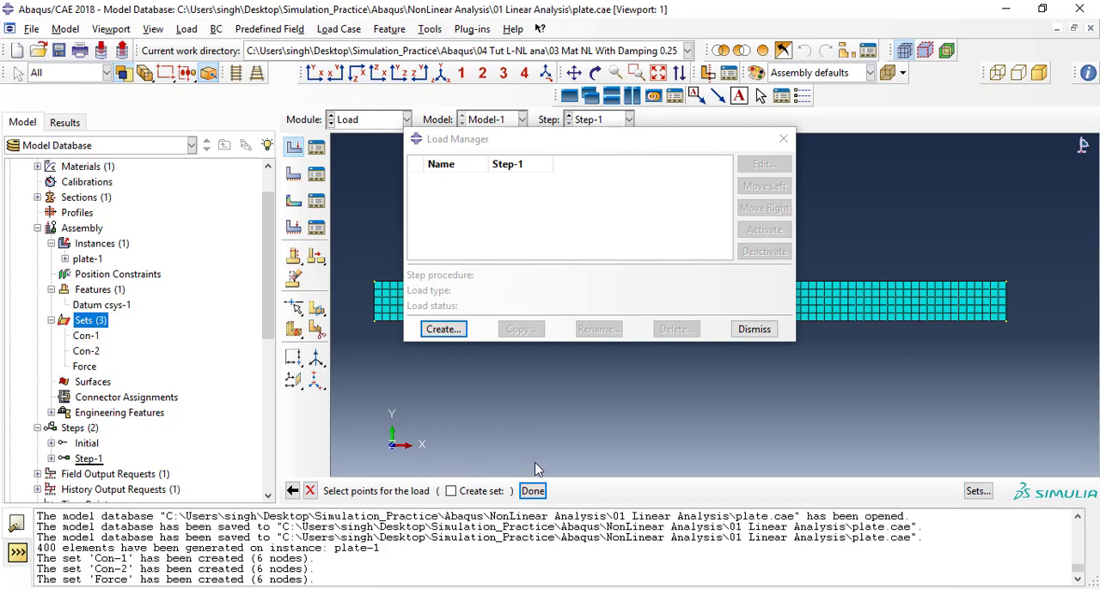
pyautogui.click(978, 492)
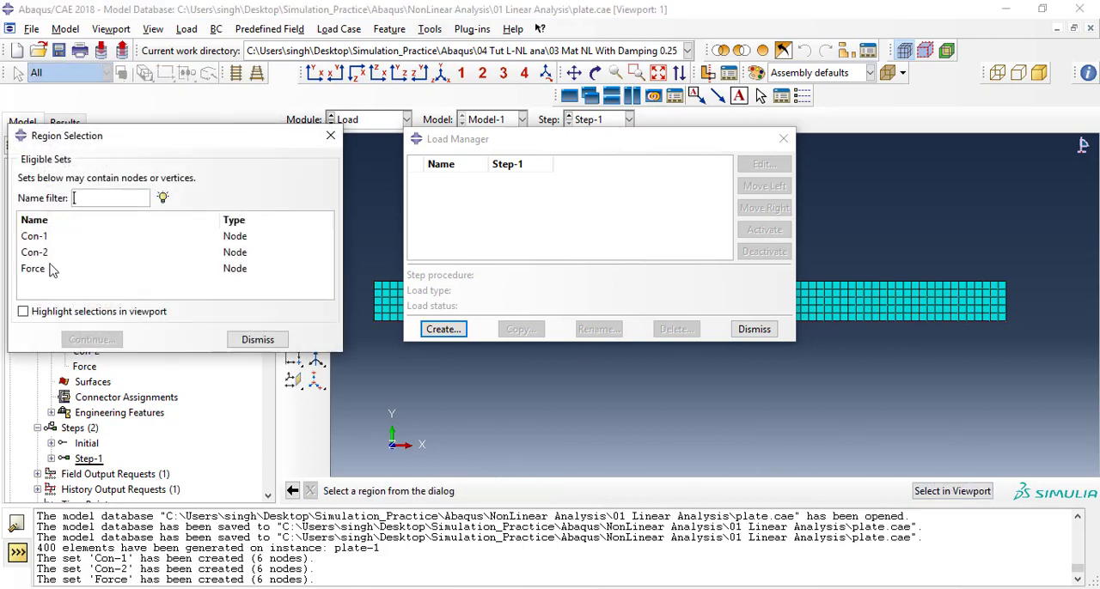
pyautogui.click(50, 268)
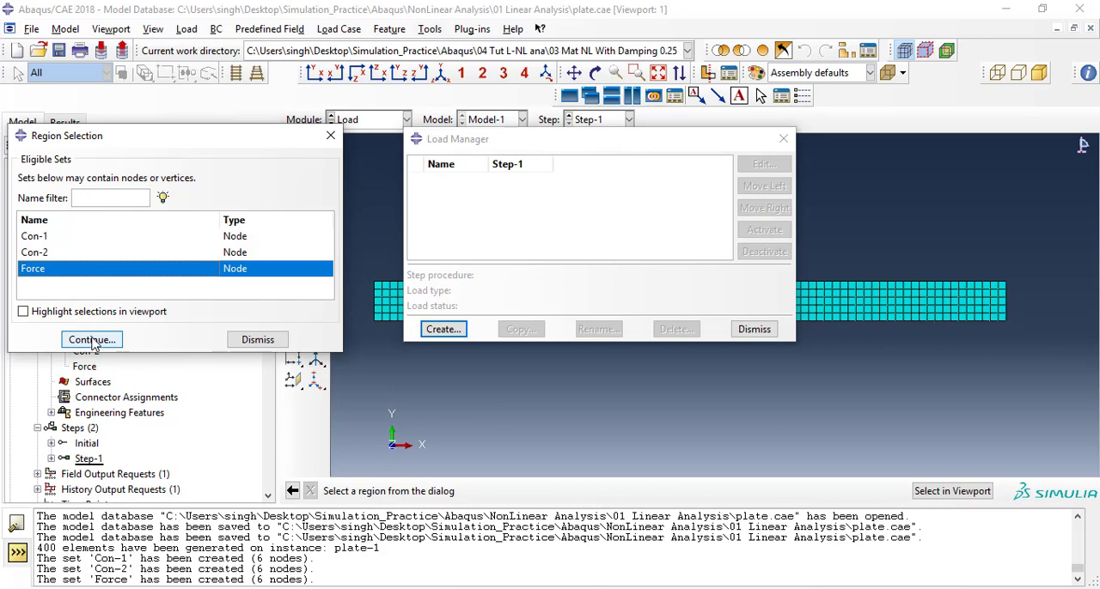
pyautogui.click(43, 313)
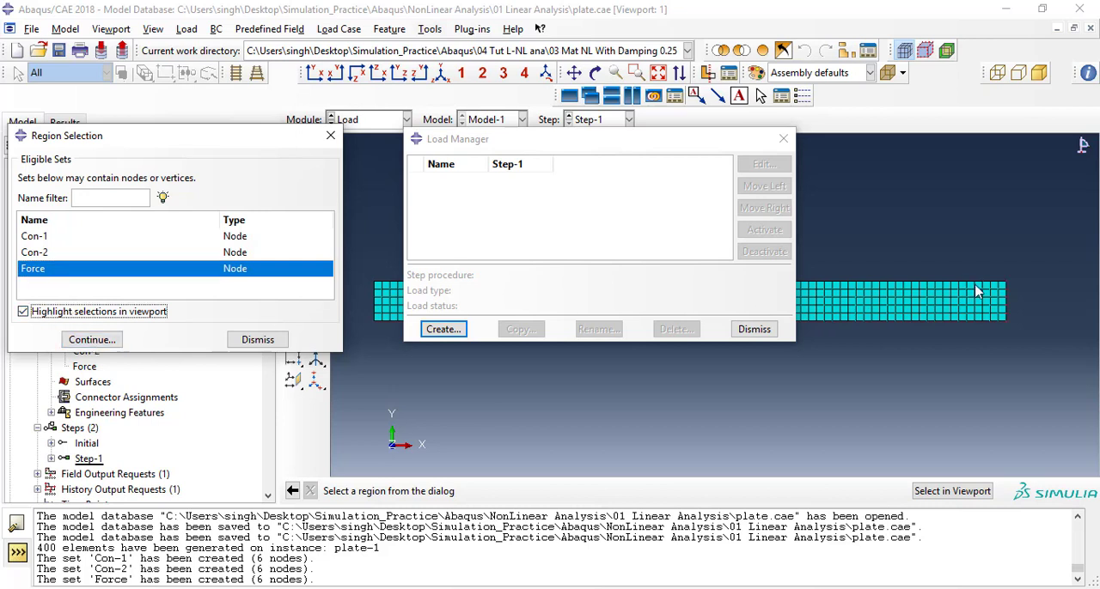
pyautogui.click(91, 339)
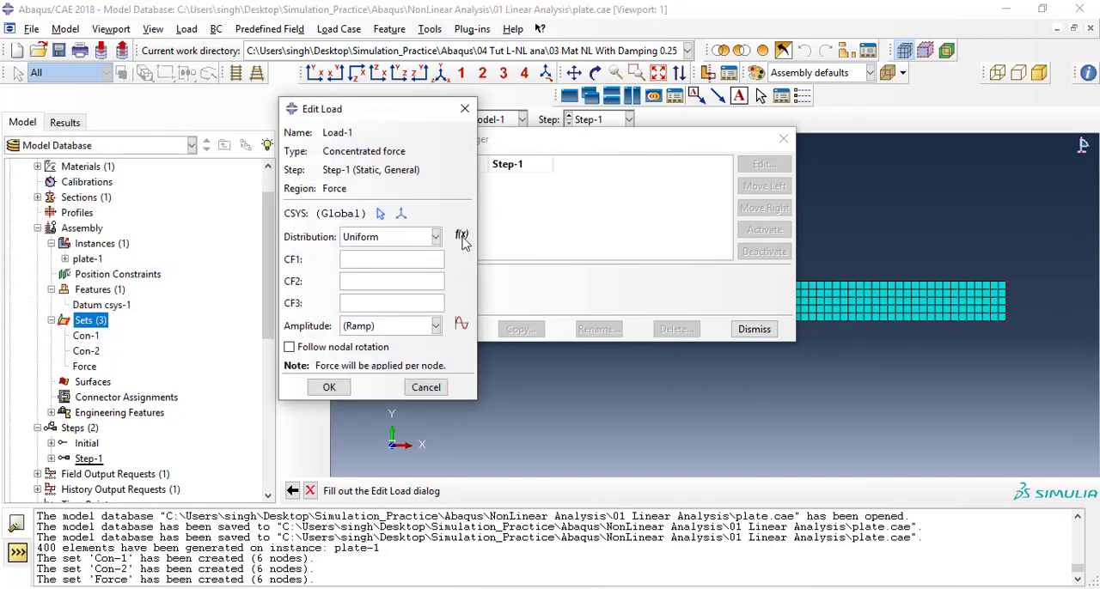
# Set the concentrated force's CF3 component to 3 with follow nodal rotation off, and finish the load definition.
pyautogui.moveTo(374, 122); pyautogui.dragTo(197, 132)
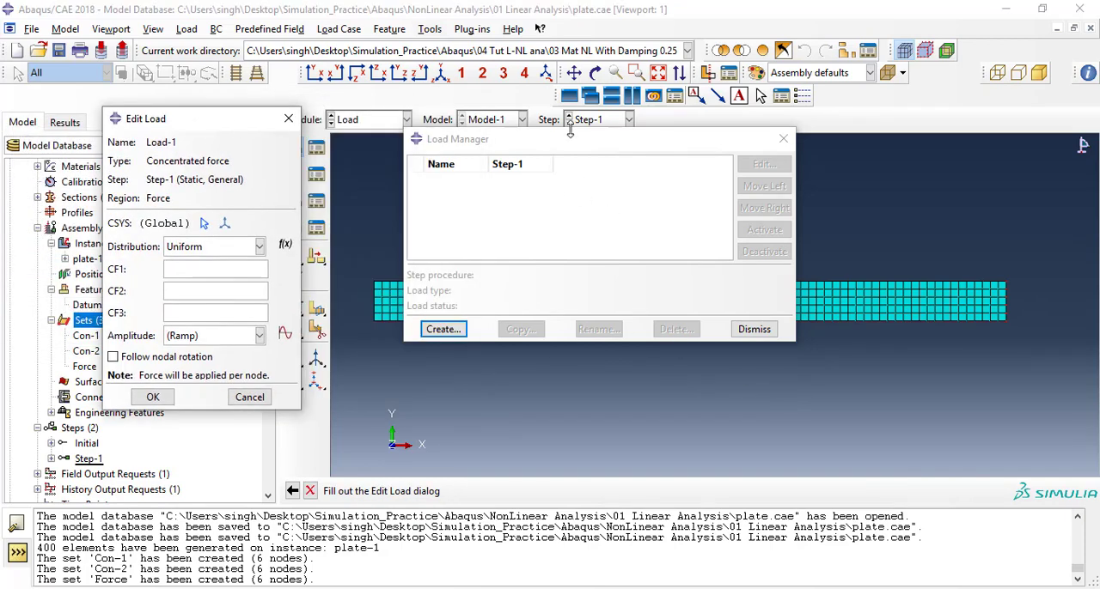
pyautogui.moveTo(576, 140); pyautogui.dragTo(606, 25)
pyautogui.keyDown('ctrl'); pyautogui.keyDown('alt'); pyautogui.middleClick(570, 263); pyautogui.keyUp('alt'); pyautogui.keyUp('ctrl')
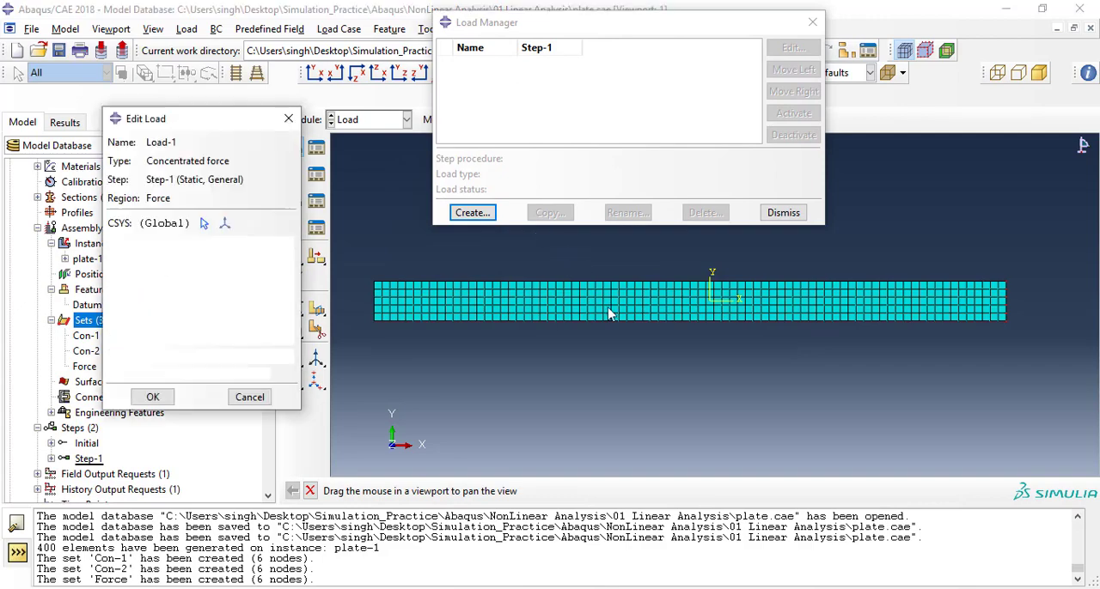
pyautogui.keyDown('ctrl'); pyautogui.keyDown('alt'); pyautogui.moveTo(614, 327); pyautogui.dragTo(545, 267); pyautogui.keyUp('alt'); pyautogui.keyUp('ctrl')
pyautogui.keyDown('ctrl'); pyautogui.keyDown('alt'); pyautogui.moveTo(614, 365); pyautogui.dragTo(646, 294); pyautogui.keyUp('alt'); pyautogui.keyUp('ctrl')
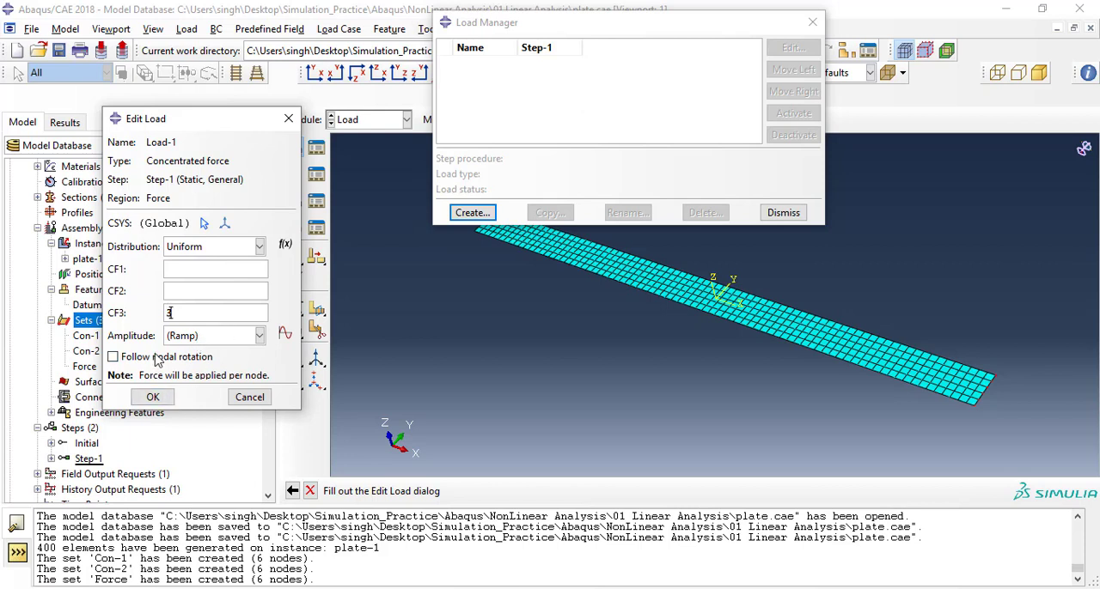
pyautogui.click(121, 360)
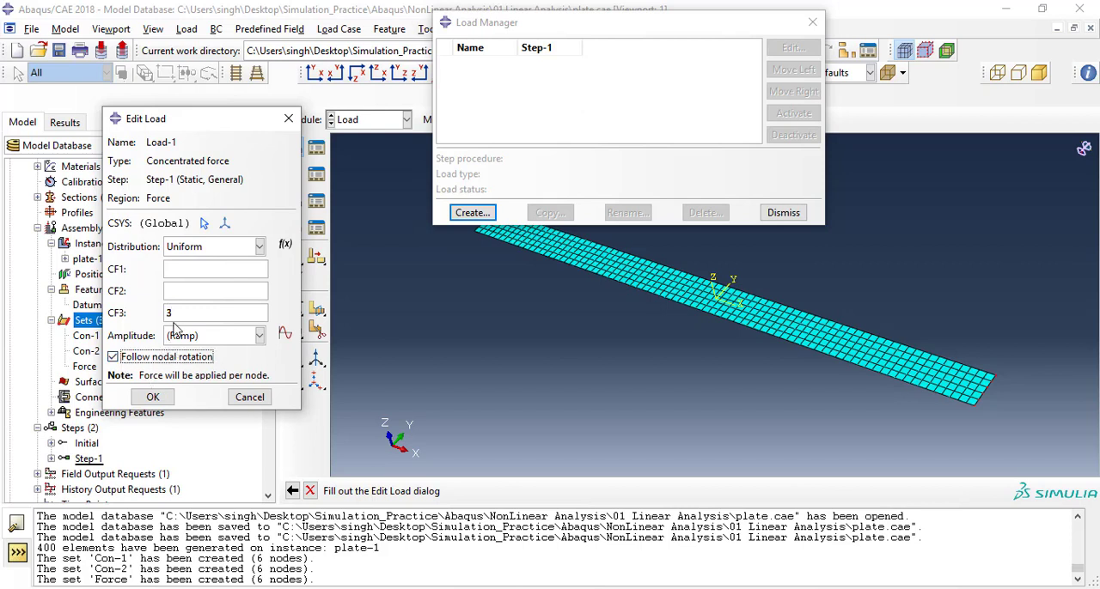
pyautogui.click(146, 360)
pyautogui.click(152, 397)
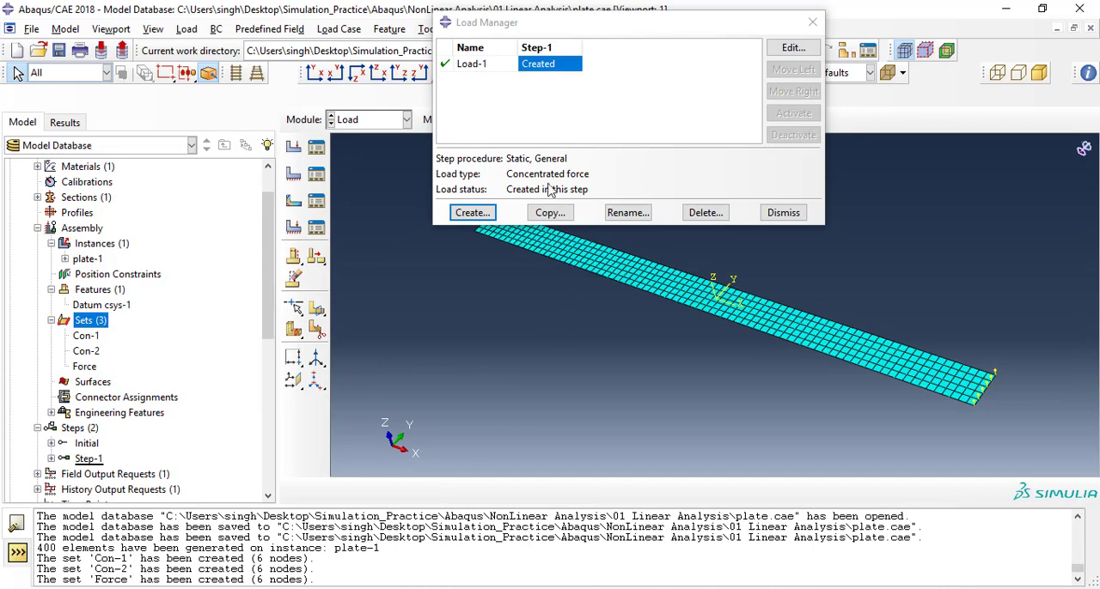
pyautogui.click(782, 212)
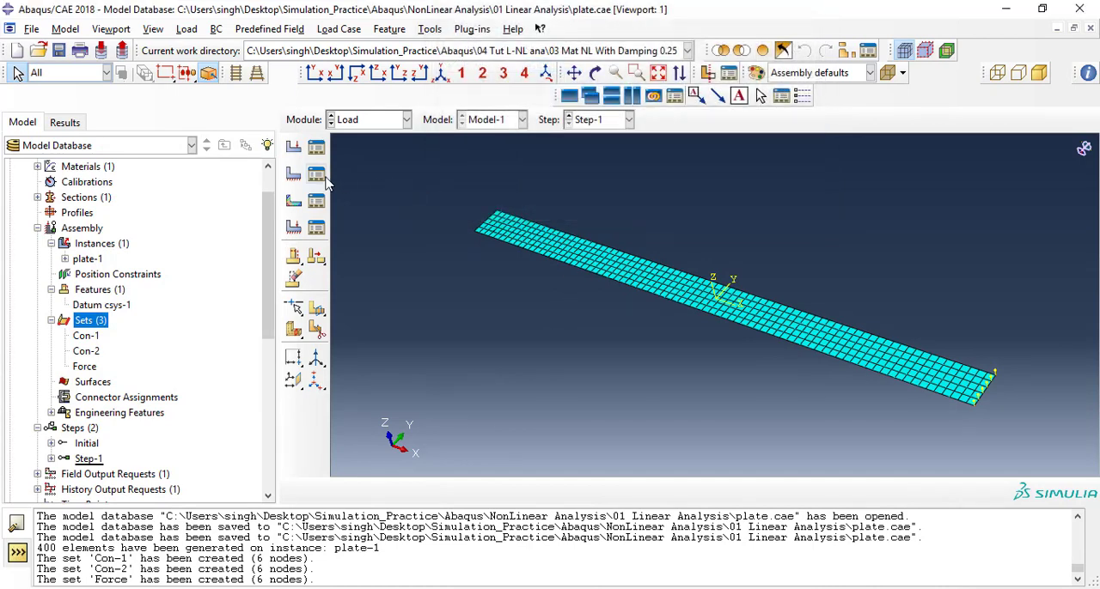
# Create a Symmetry/Antisymmetry/Encastre boundary condition in Step-1 that applies ENCASTRE to the Con-1 node set.
pyautogui.click(316, 174)
pyautogui.moveTo(496, 107); pyautogui.dragTo(237, 109)
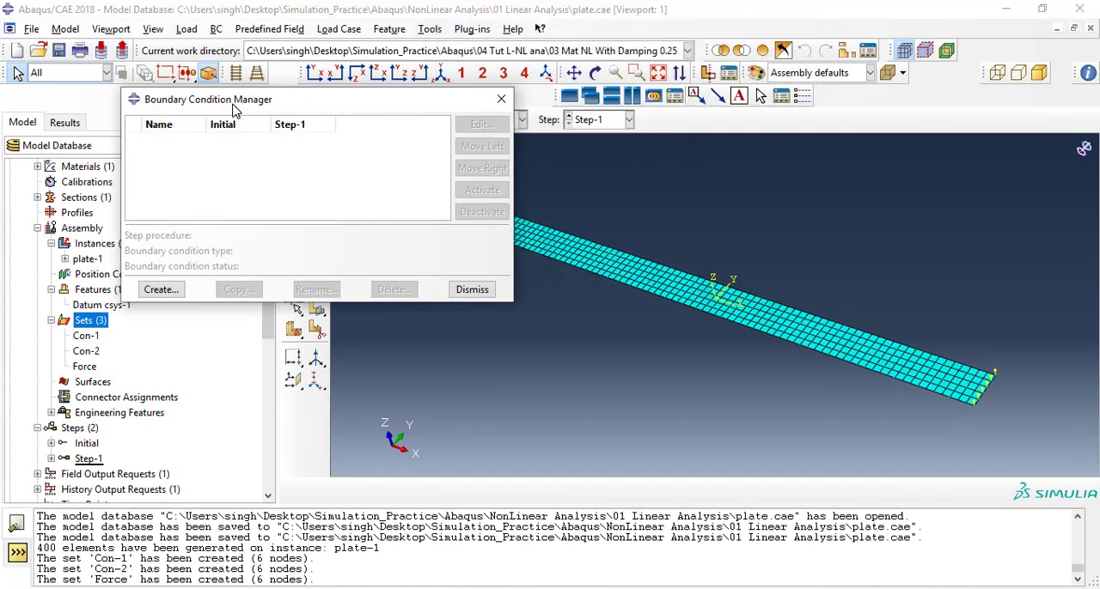
pyautogui.click(161, 289)
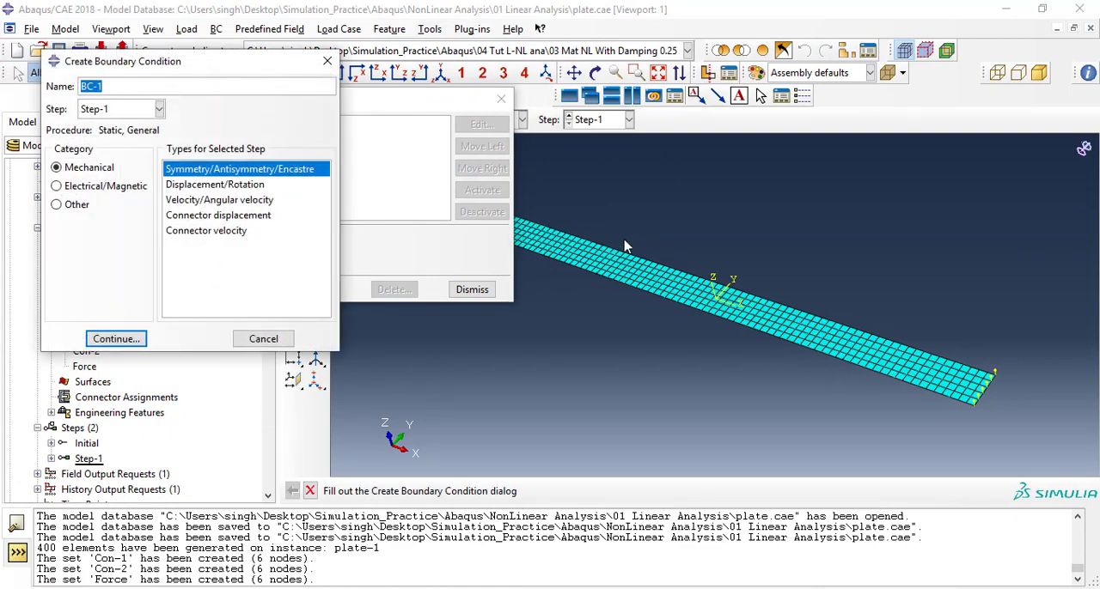
pyautogui.keyDown('ctrl'); pyautogui.keyDown('alt'); pyautogui.moveTo(646, 236); pyautogui.dragTo(794, 282, button='middle'); pyautogui.keyUp('alt'); pyautogui.keyUp('ctrl')
pyautogui.keyDown('ctrl'); pyautogui.keyDown('alt'); pyautogui.moveTo(643, 263); pyautogui.dragTo(585, 224, button='middle'); pyautogui.keyUp('alt'); pyautogui.keyUp('ctrl')
pyautogui.keyDown('ctrl'); pyautogui.keyDown('alt'); pyautogui.moveTo(585, 224); pyautogui.dragTo(592, 266, button='right'); pyautogui.keyUp('alt'); pyautogui.keyUp('ctrl')
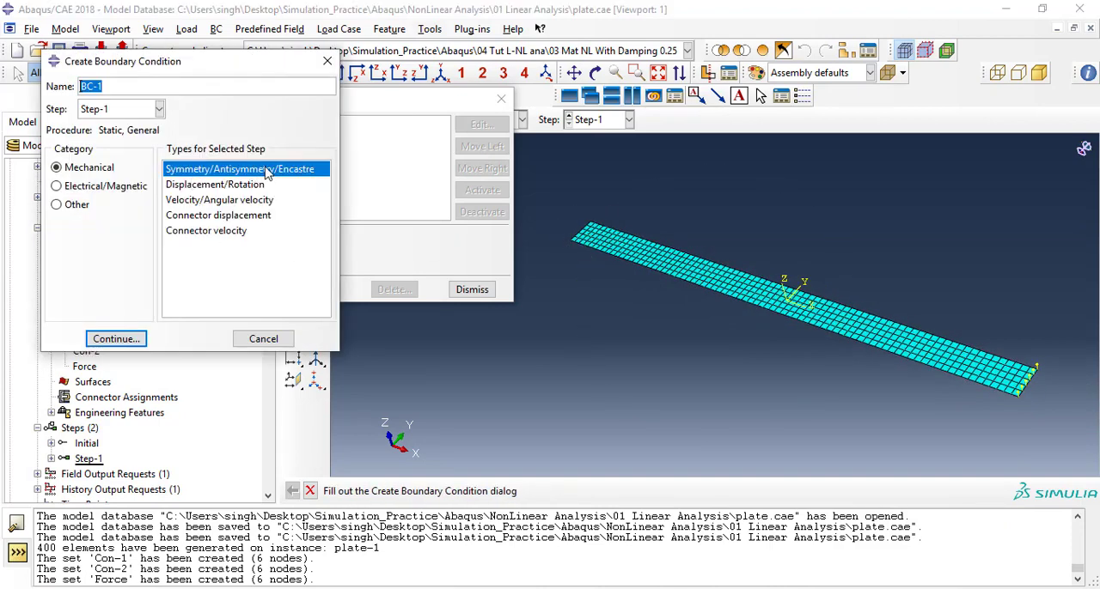
pyautogui.click(137, 339)
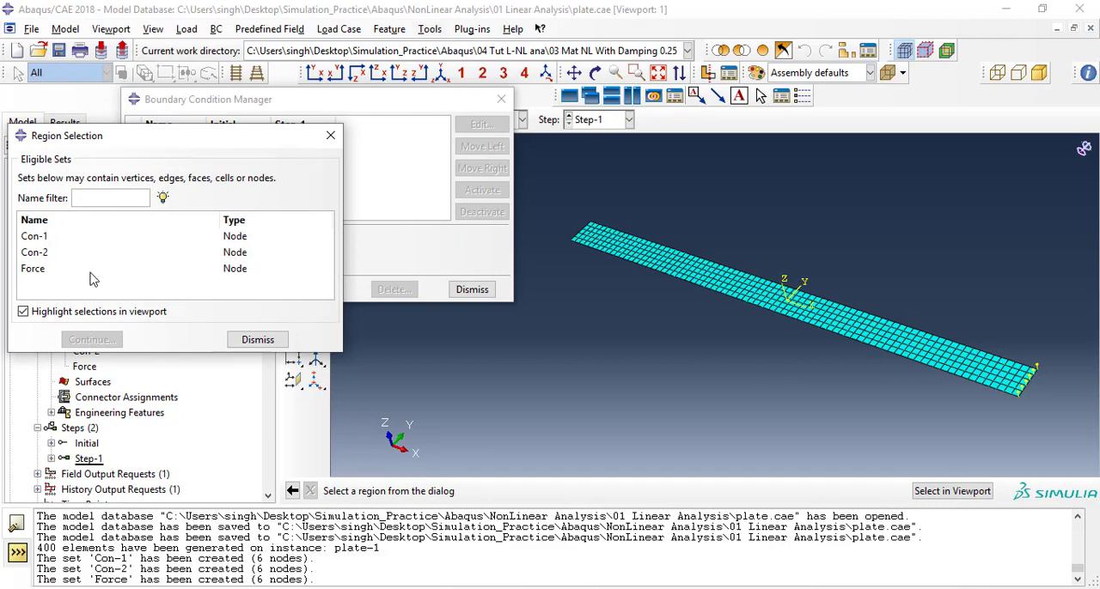
pyautogui.click(48, 236)
pyautogui.click(95, 340)
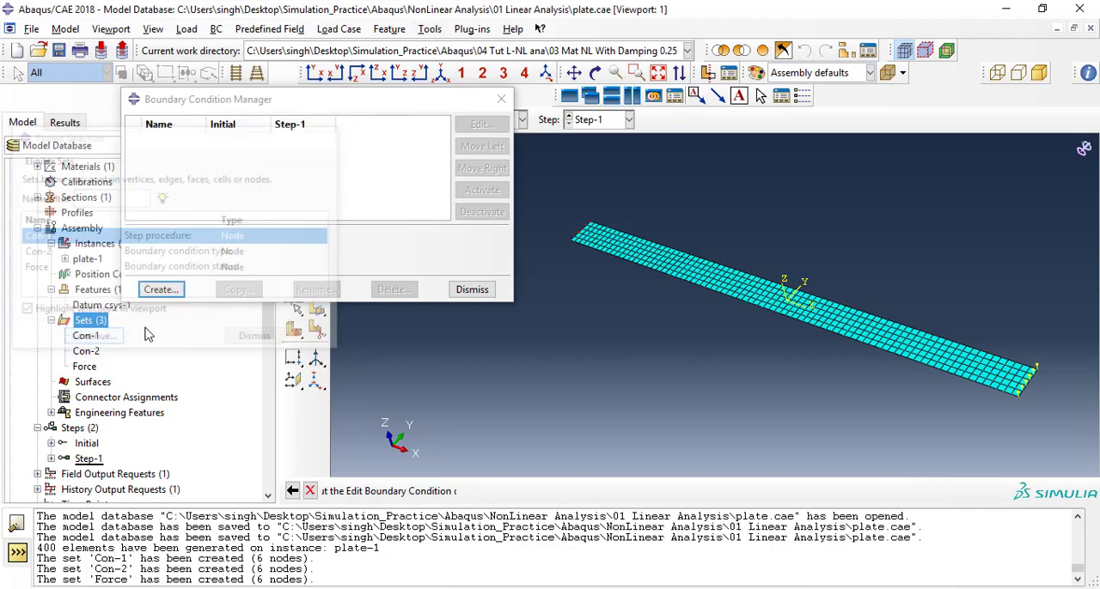
pyautogui.click(29, 346)
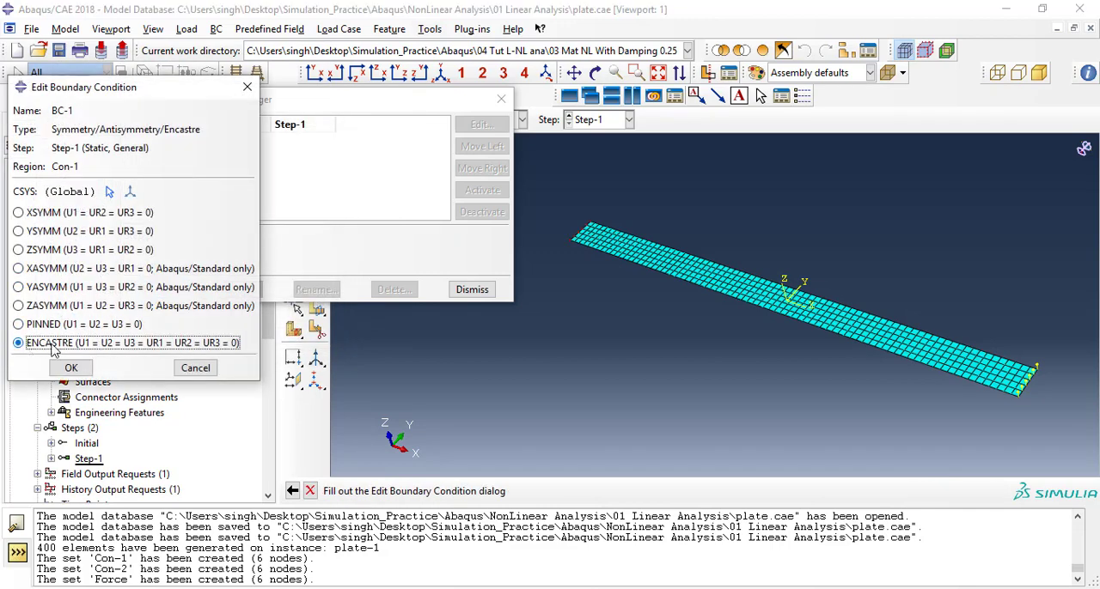
pyautogui.click(74, 371)
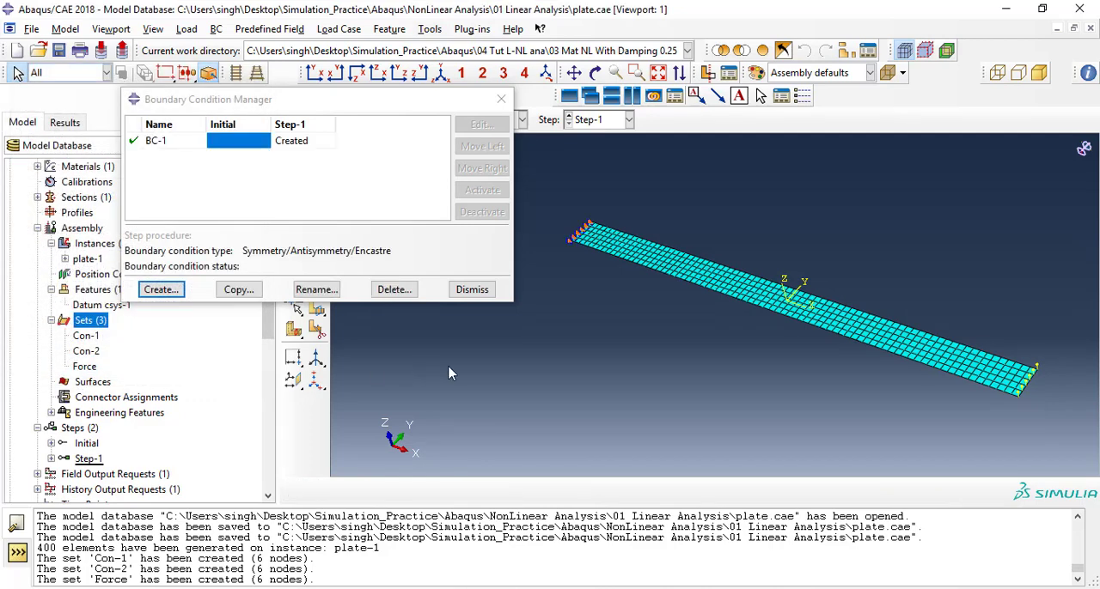
# Create a mechanical Displacement/Rotation boundary condition in Step-1 on the Con-2 node set.
pyautogui.click(162, 290)
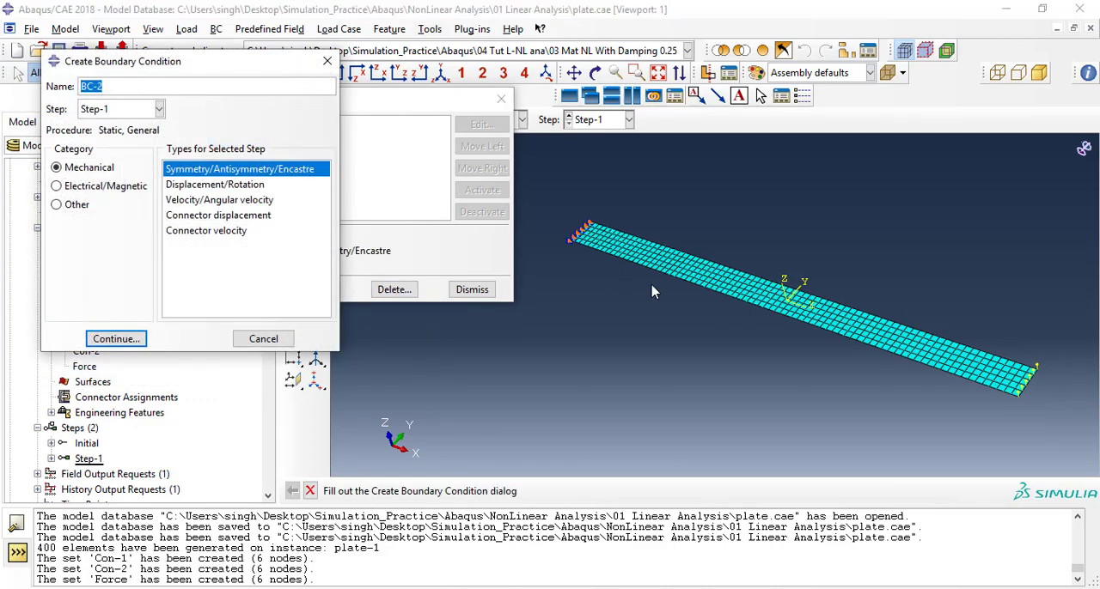
pyautogui.keyDown('ctrl'); pyautogui.keyDown('alt'); pyautogui.moveTo(653, 297); pyautogui.dragTo(665, 328, button='middle'); pyautogui.keyUp('alt'); pyautogui.keyUp('ctrl')
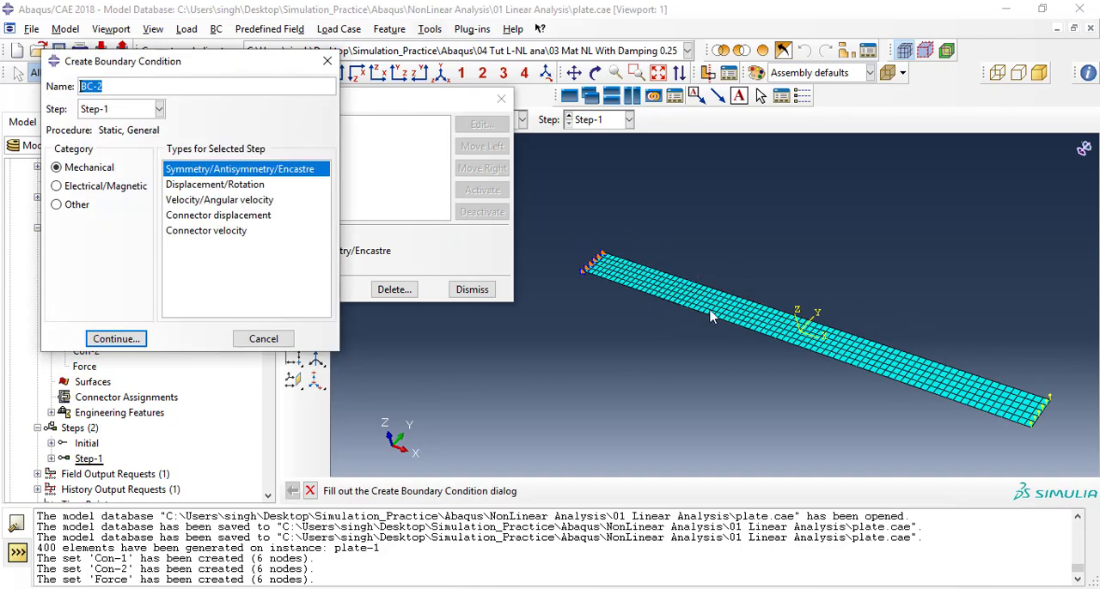
pyautogui.click(228, 186)
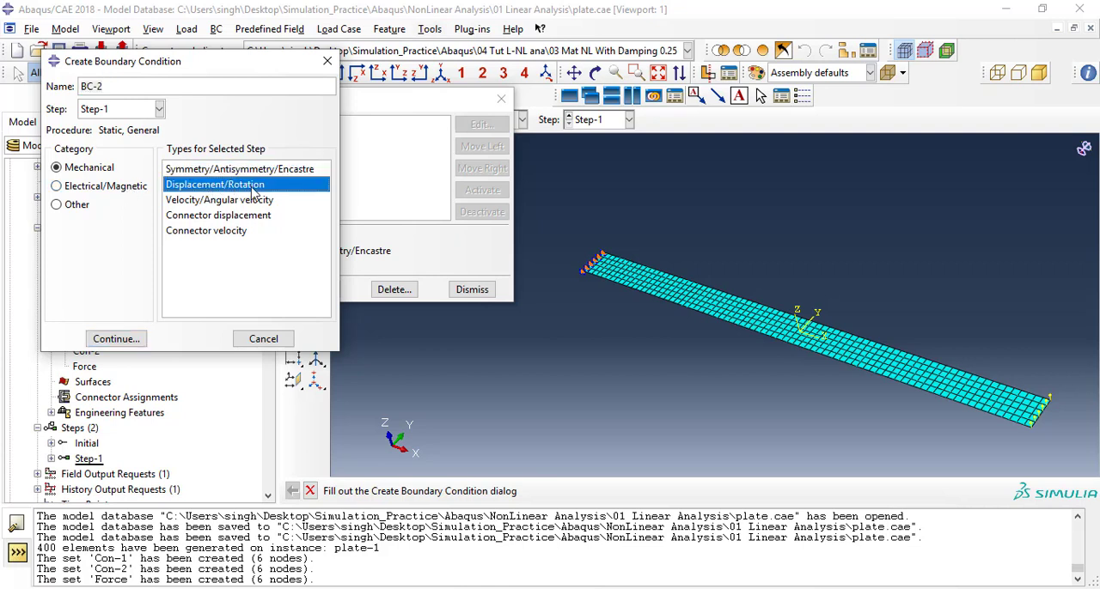
pyautogui.click(131, 340)
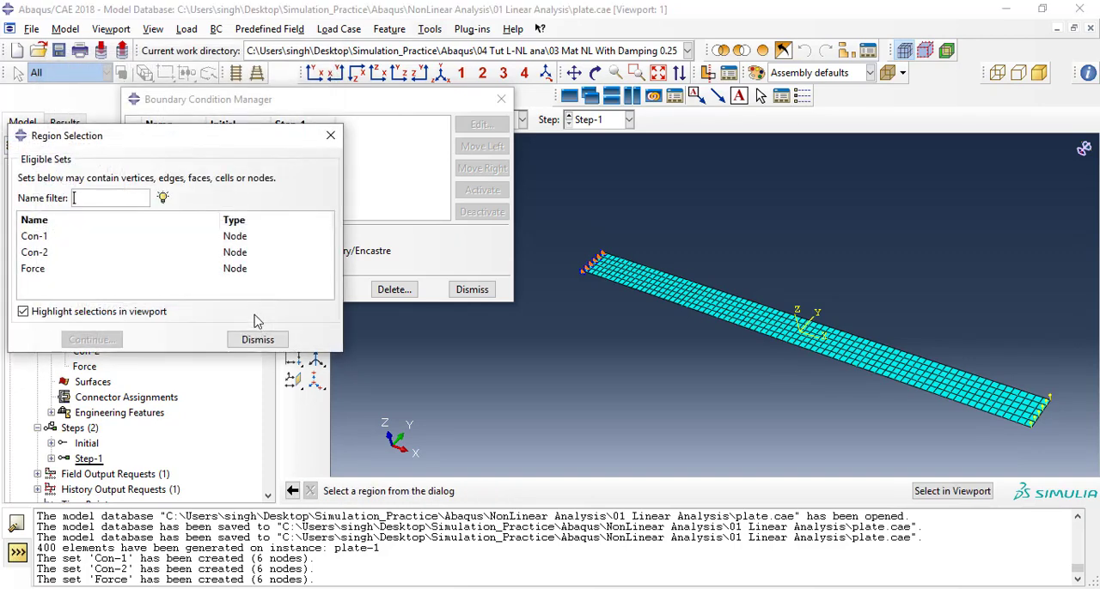
pyautogui.click(35, 252)
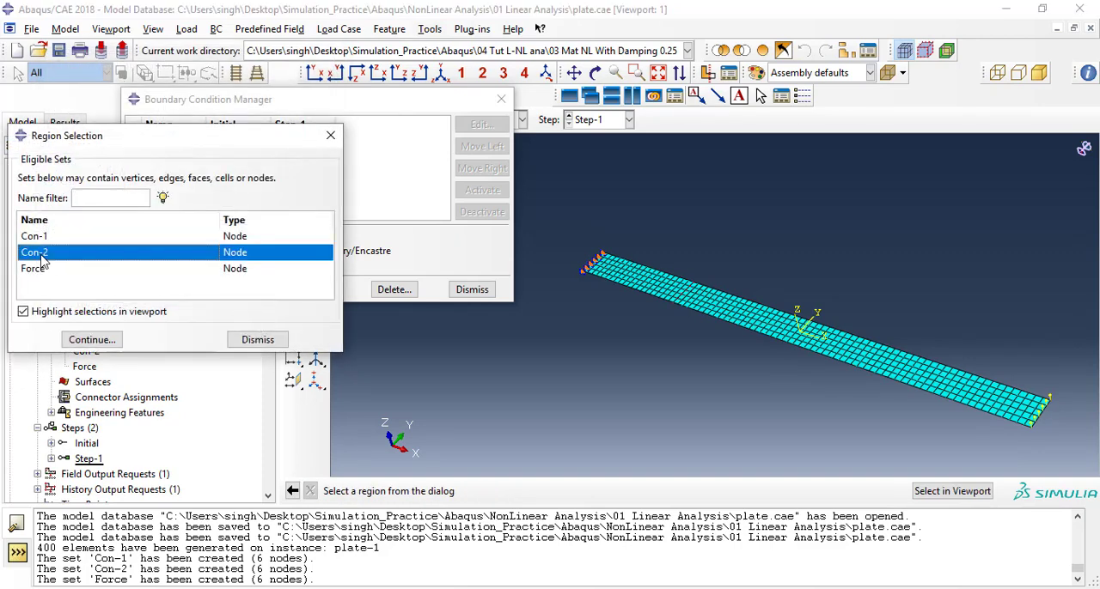
pyautogui.click(93, 340)
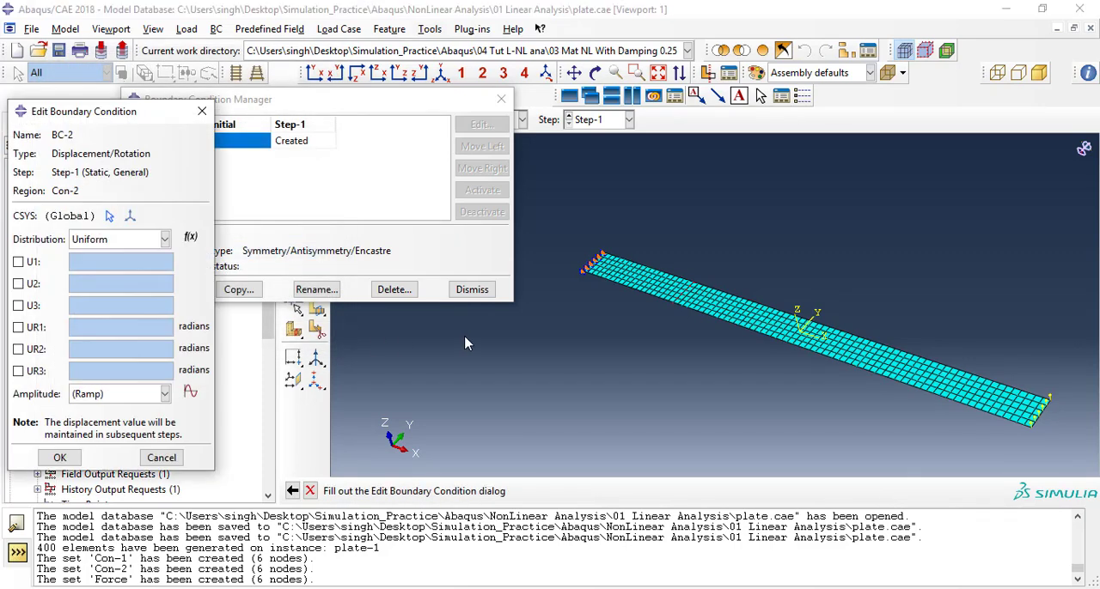
# Constrain U2 and U3 to 0 for the Con-2 boundary condition, accept it and close the boundary condition manager.
pyautogui.moveTo(115, 120); pyautogui.dragTo(218, 109)
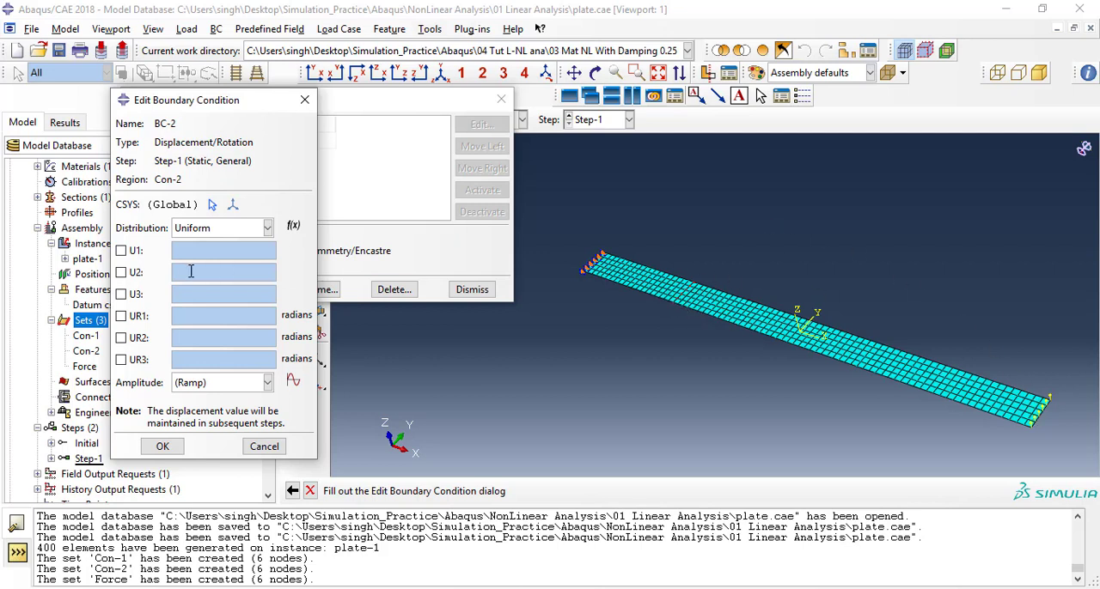
pyautogui.click(121, 272)
pyautogui.click(121, 294)
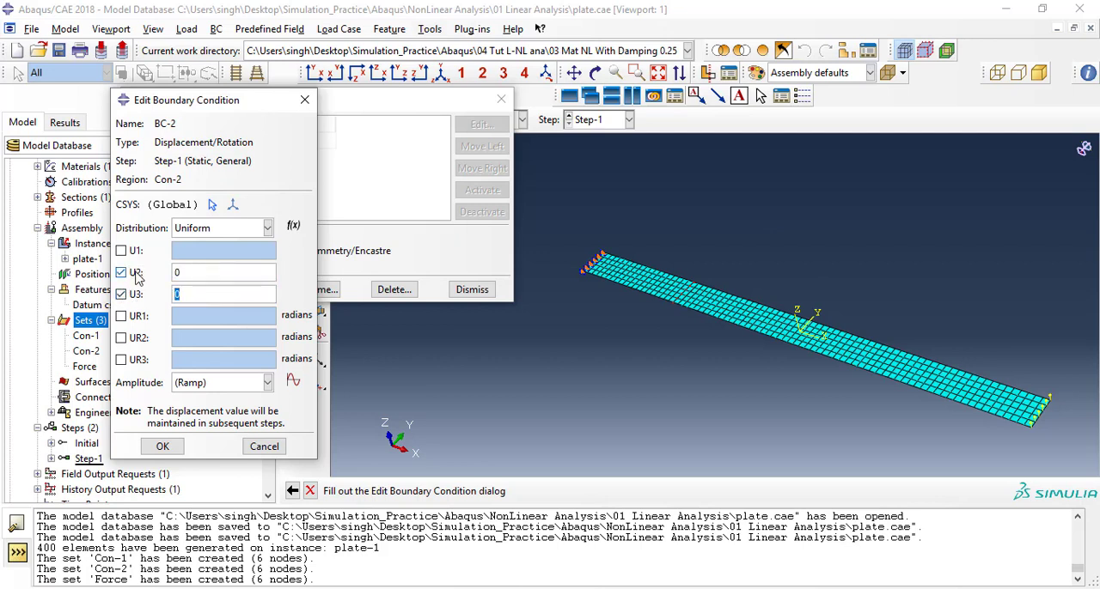
pyautogui.click(162, 447)
pyautogui.click(471, 290)
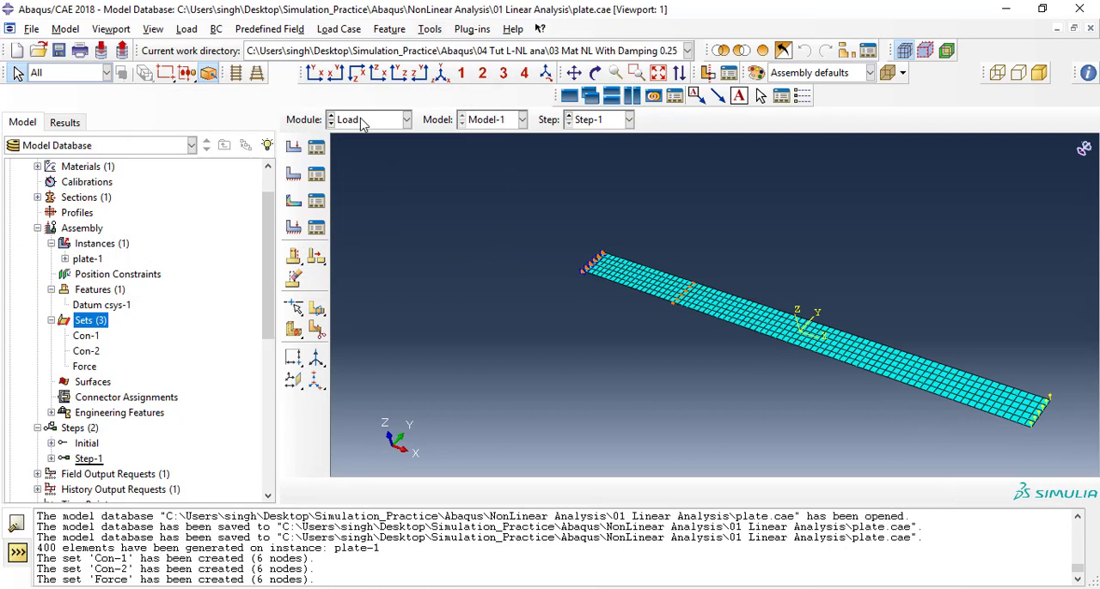
# Switch to the Job module and create a job named Job-1LA from Model-1.
pyautogui.click(361, 120)
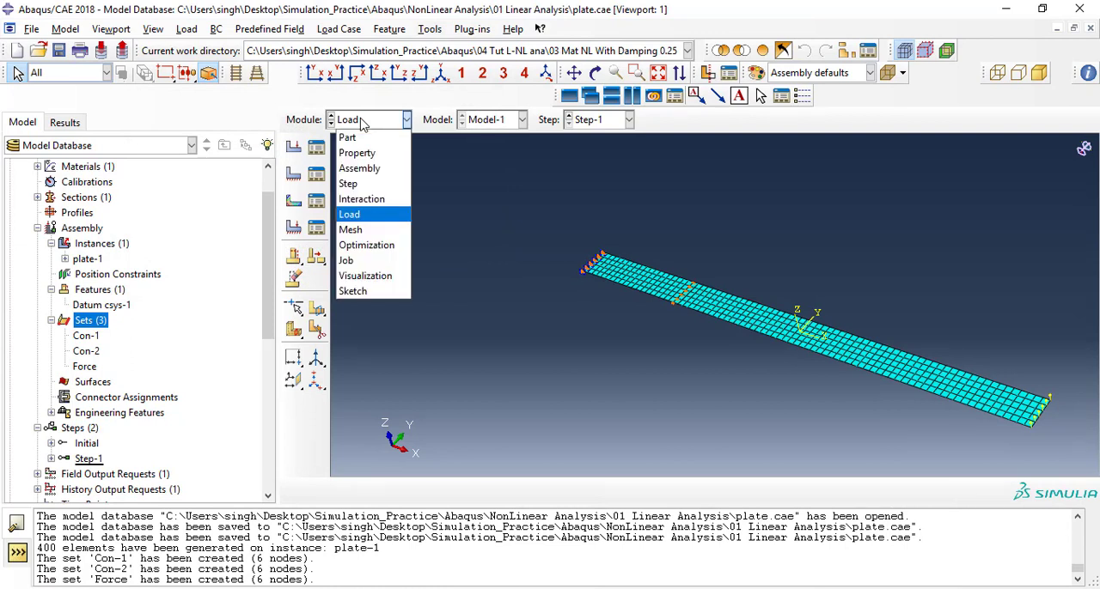
pyautogui.click(361, 262)
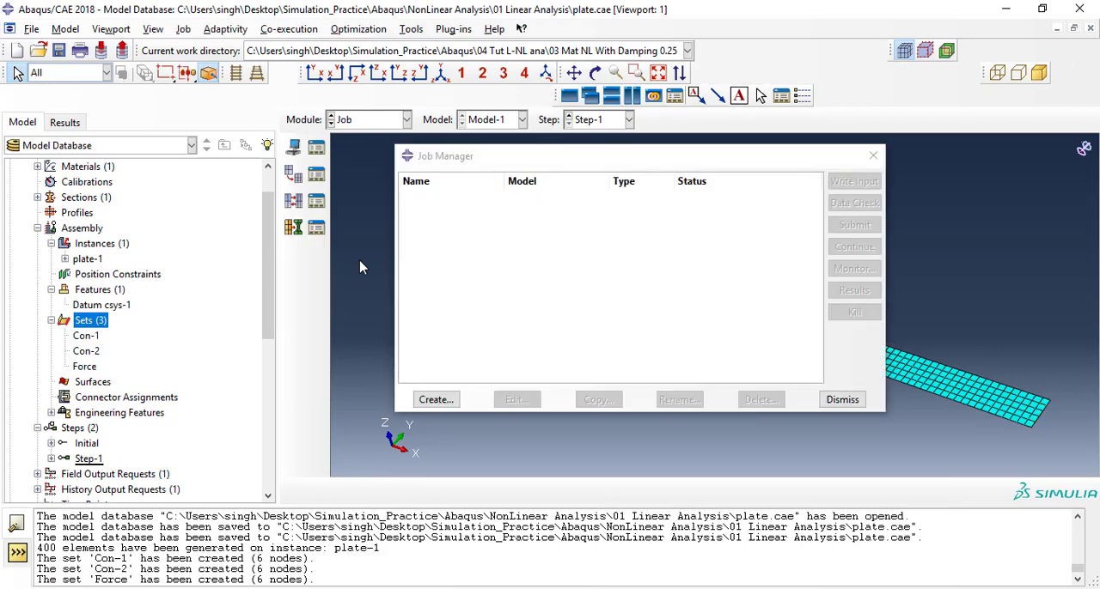
pyautogui.click(434, 399)
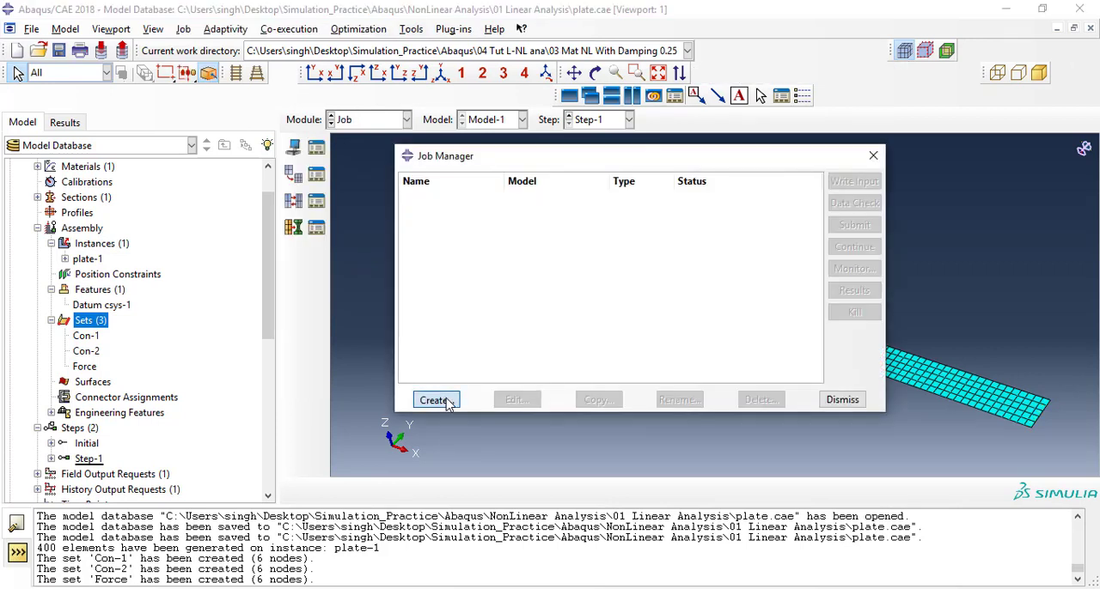
pyautogui.click(335, 208)
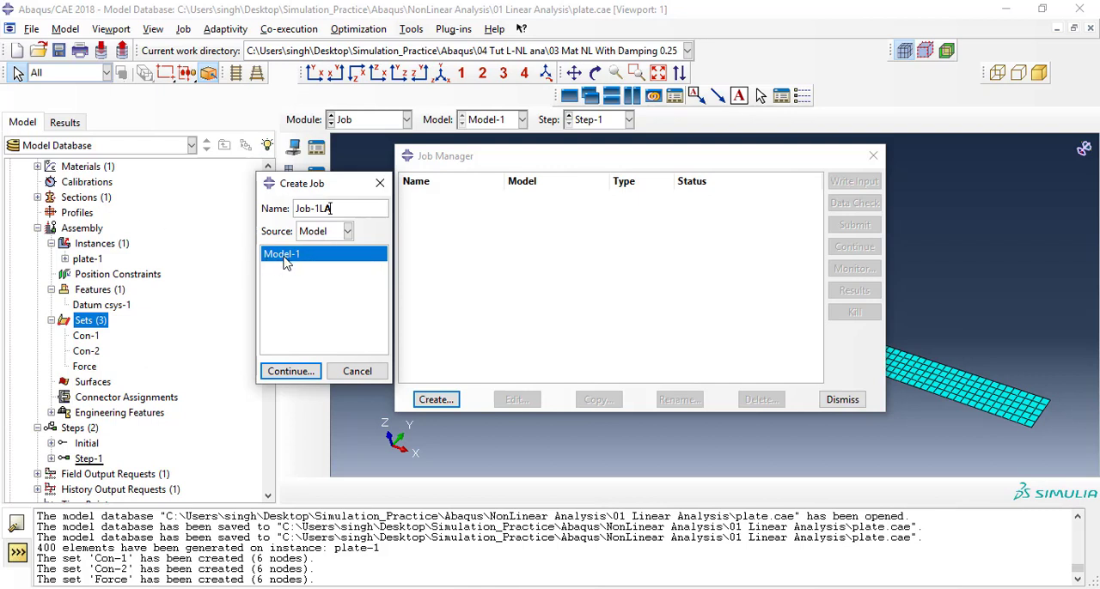
pyautogui.click(292, 372)
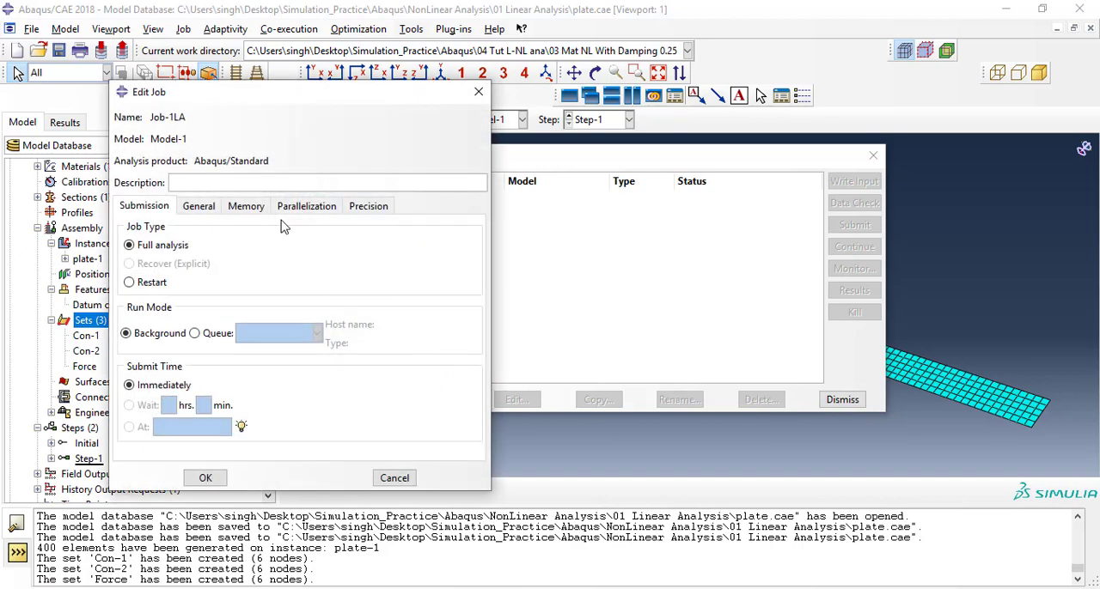
# Enable multiple processors with 12 for Job-1LA, accept the job settings and save the model database.
pyautogui.click(297, 207)
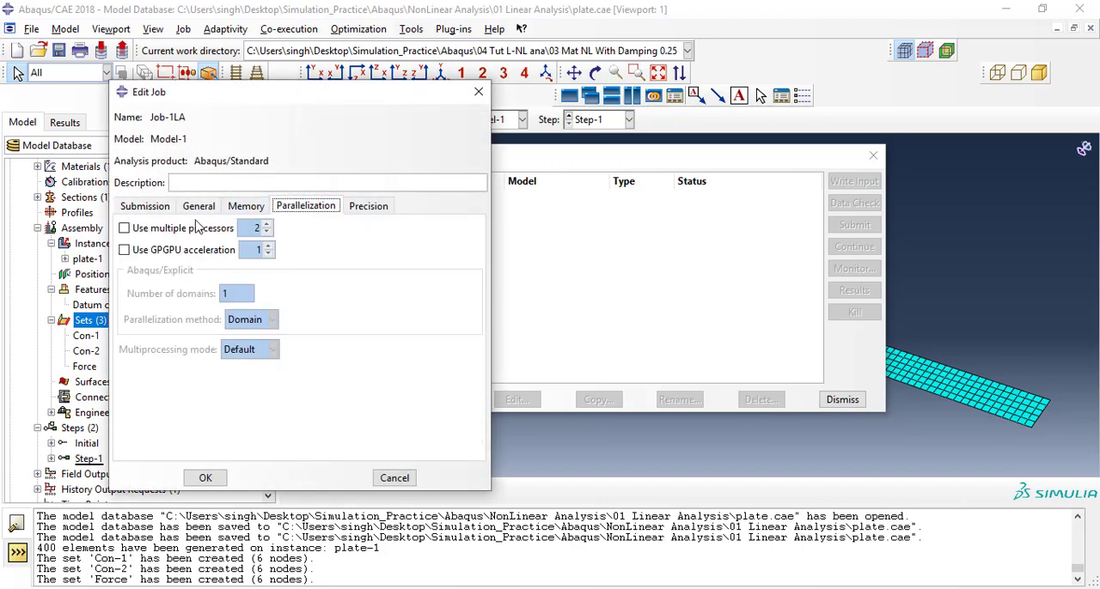
pyautogui.click(158, 232)
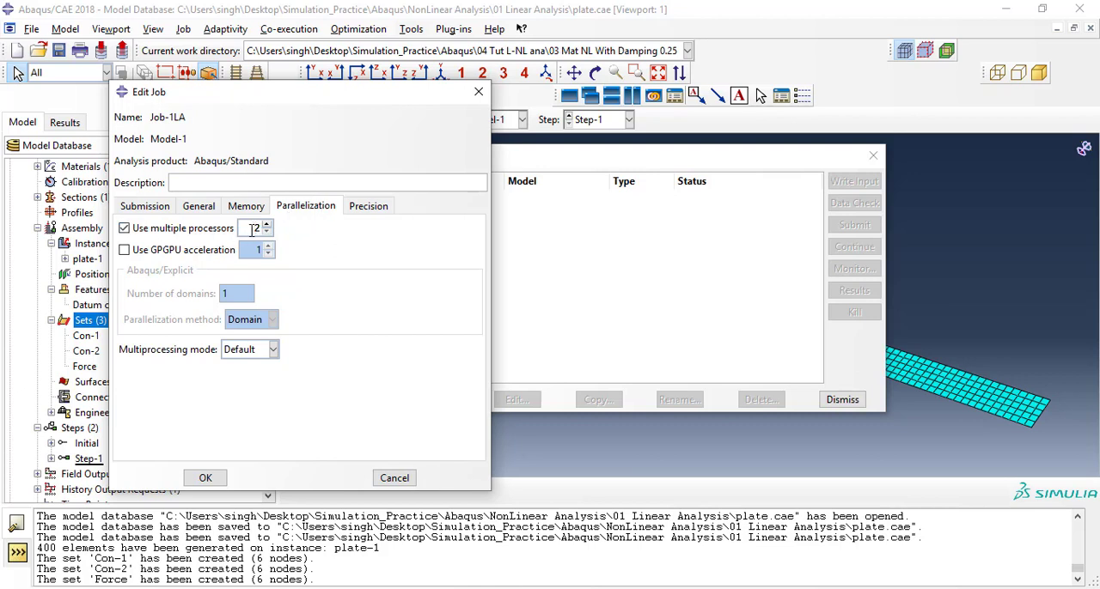
pyautogui.moveTo(305, 95); pyautogui.dragTo(318, 76)
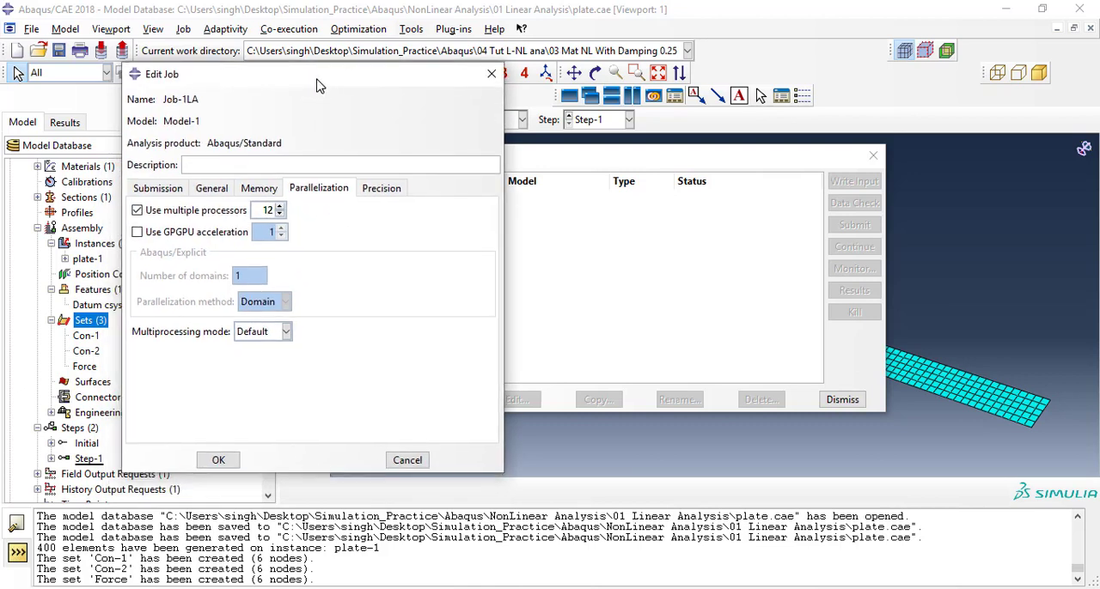
pyautogui.click(223, 459)
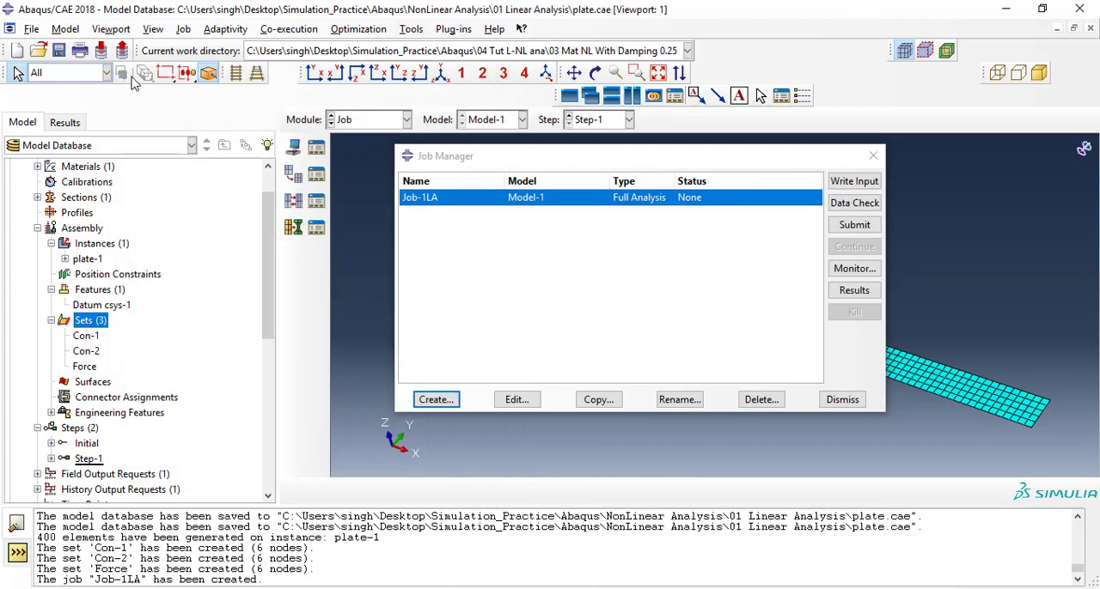
pyautogui.click(58, 50)
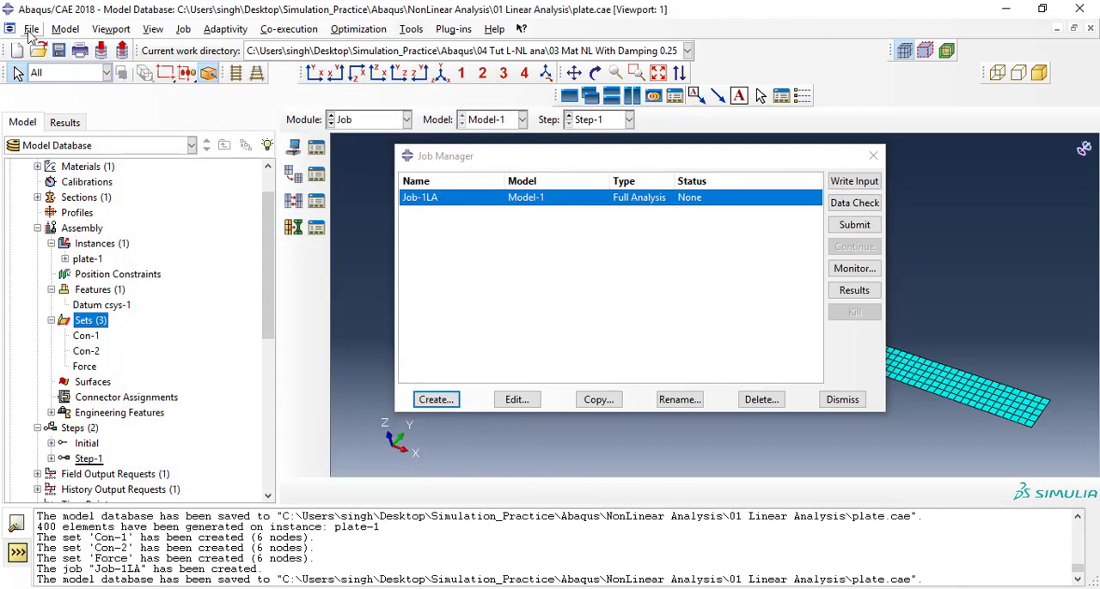
# Set the work directory to the 01 Linear Analysis folder inside Abaqus\NonLinear Analysis.
pyautogui.click(30, 31)
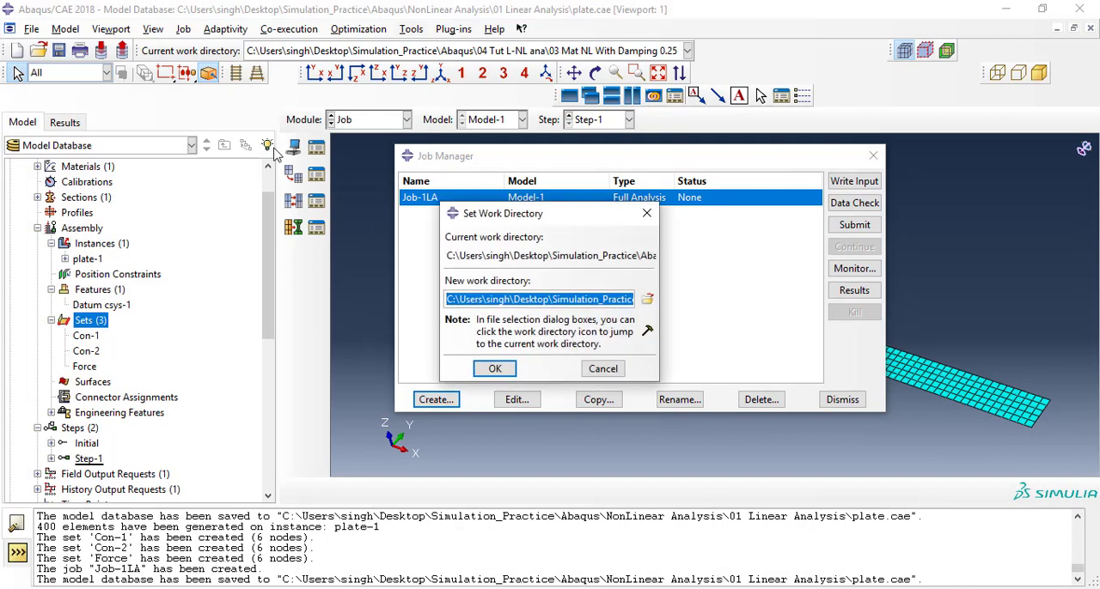
pyautogui.click(644, 298)
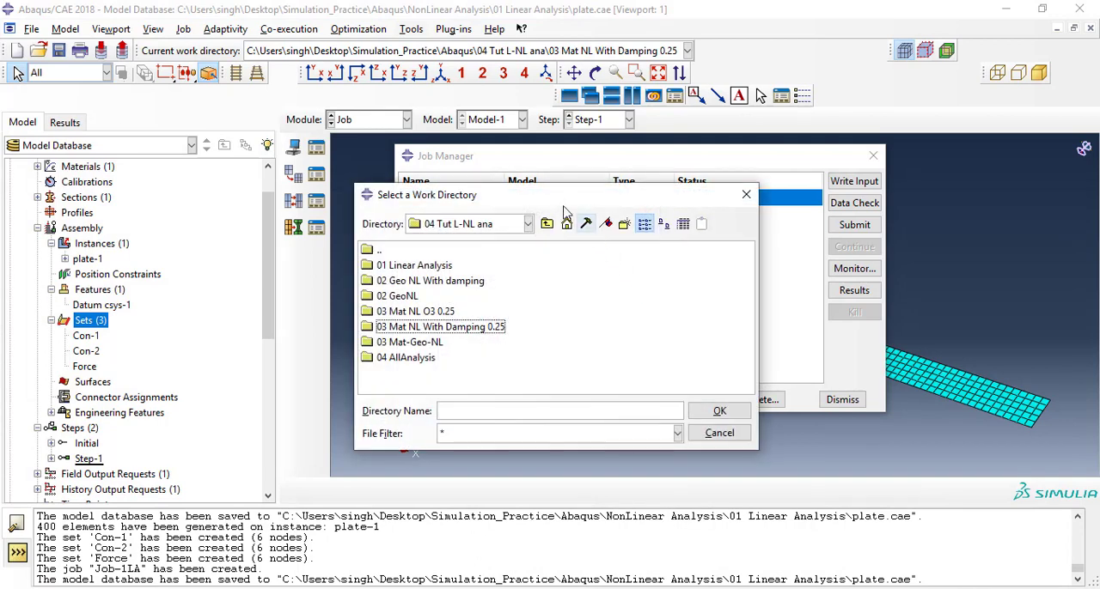
pyautogui.moveTo(553, 200); pyautogui.dragTo(524, 162)
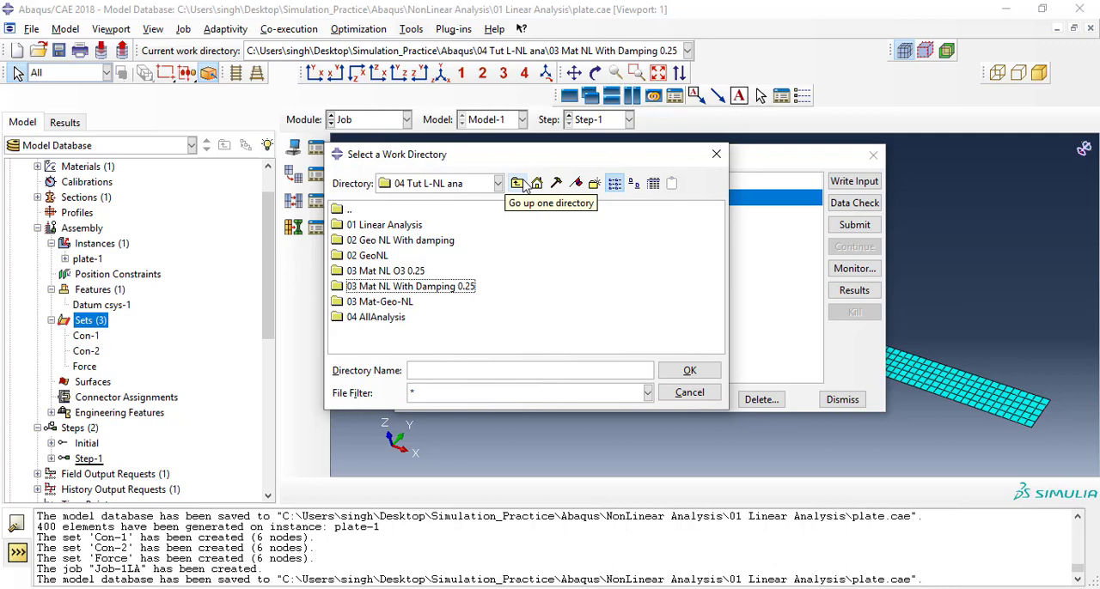
pyautogui.click(518, 184)
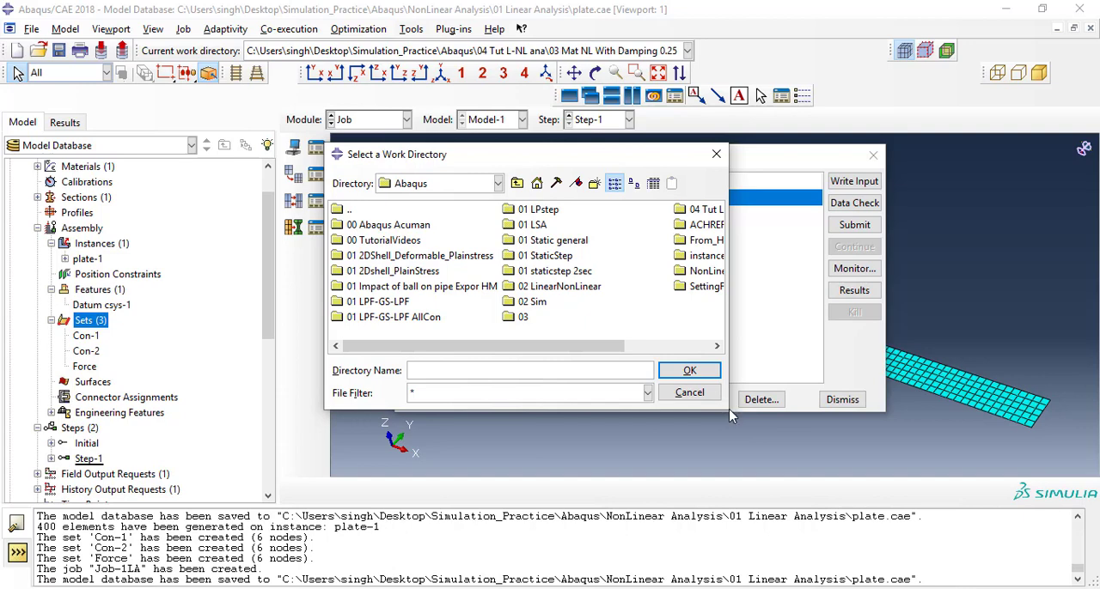
pyautogui.moveTo(727, 410); pyautogui.dragTo(860, 499)
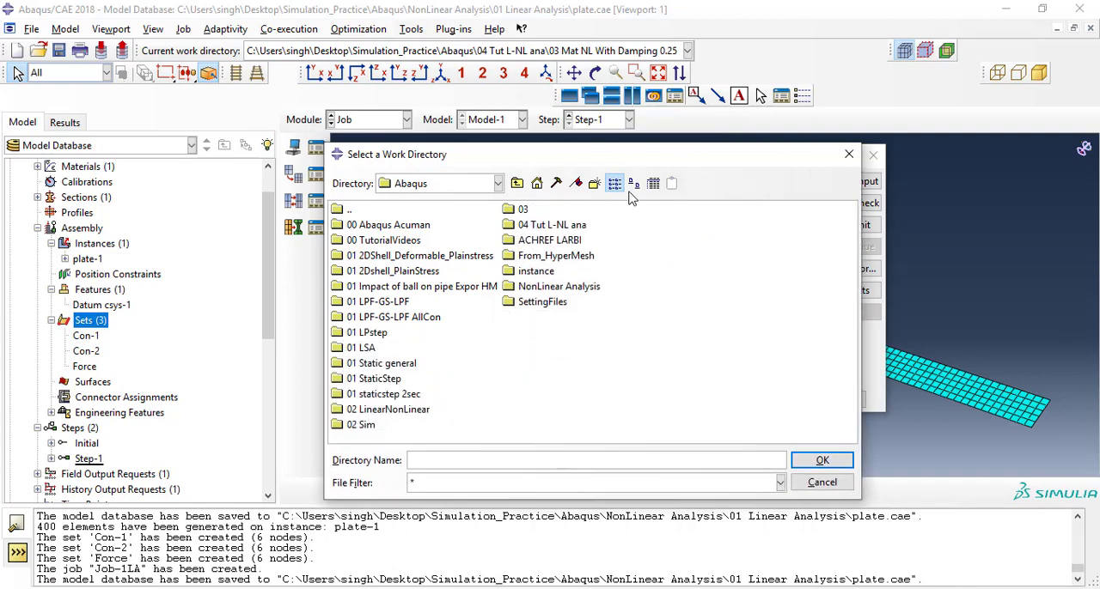
pyautogui.moveTo(609, 161); pyautogui.dragTo(532, 125)
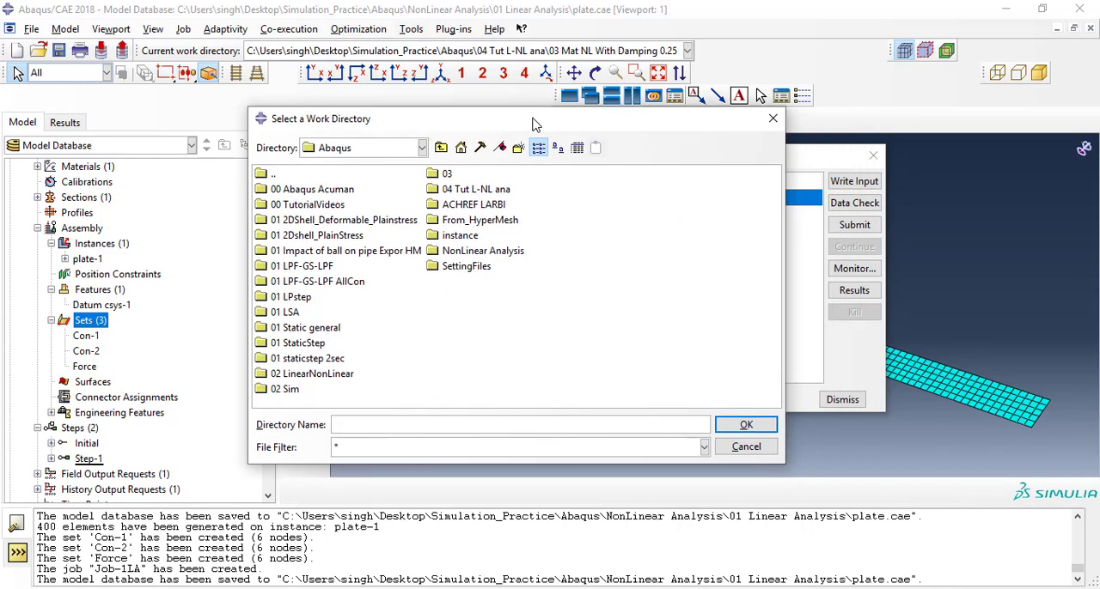
pyautogui.doubleClick(493, 252)
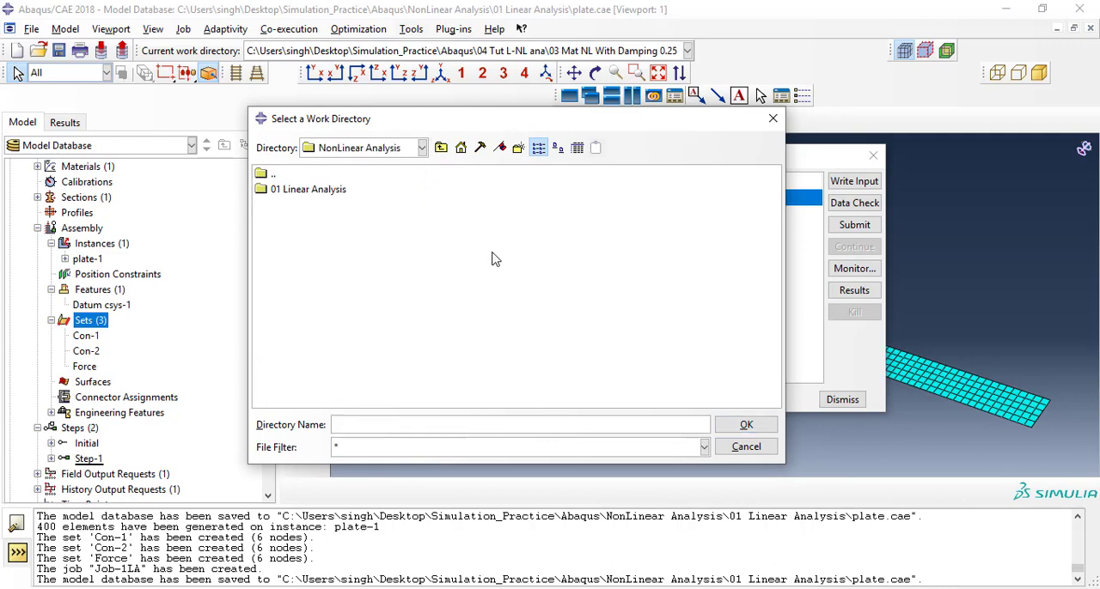
pyautogui.click(307, 196)
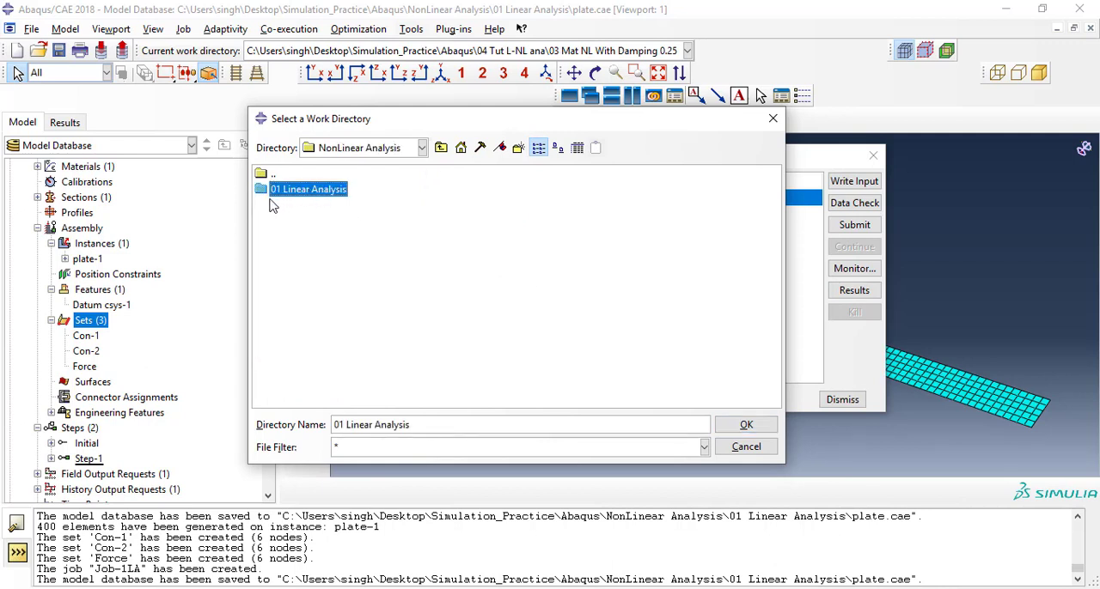
pyautogui.click(745, 430)
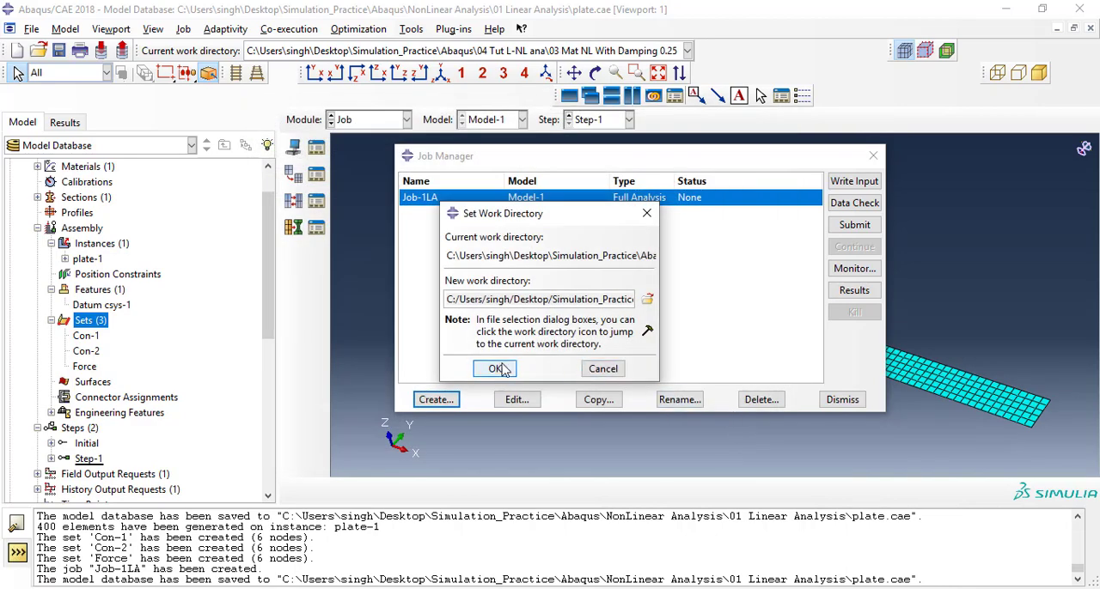
pyautogui.click(431, 367)
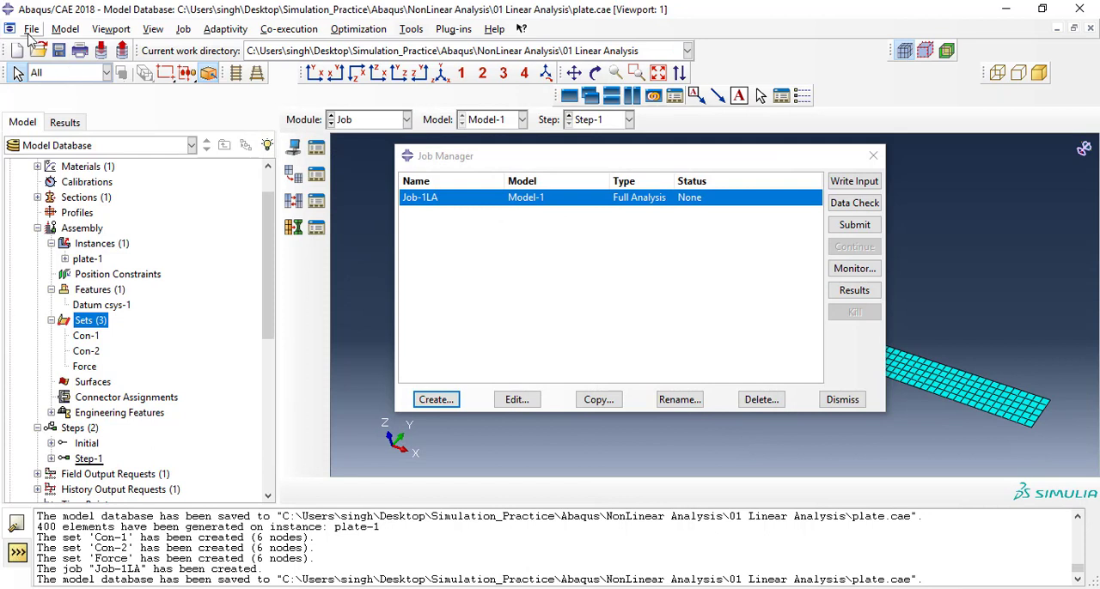
# Run a data check on Job-1LA and follow its progress in the job monitor and message area.
pyautogui.click(32, 29)
pyautogui.click(755, 284)
pyautogui.click(859, 206)
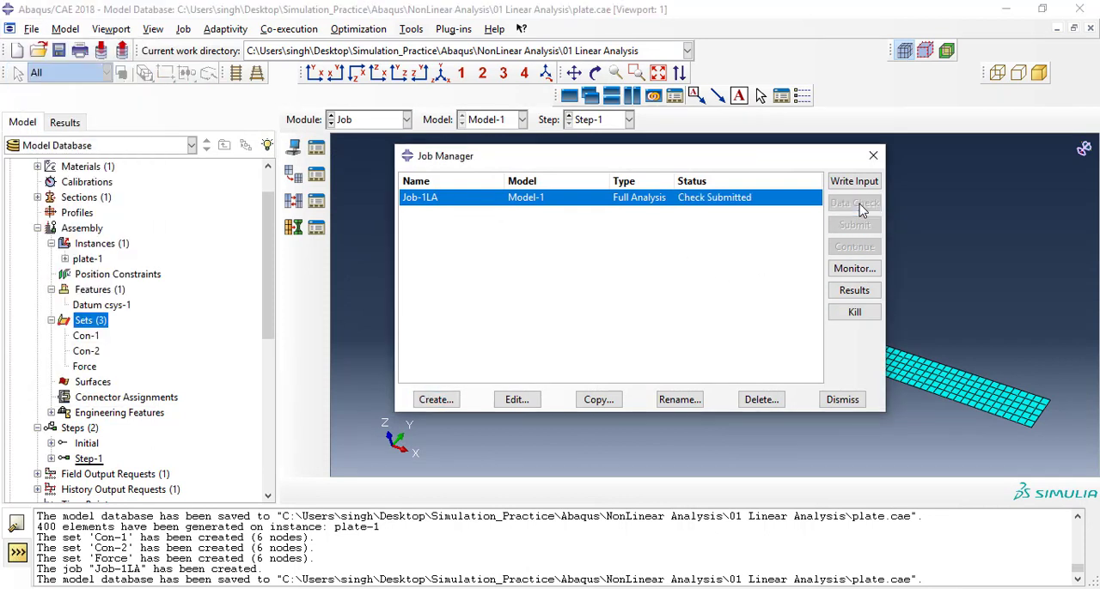
pyautogui.click(856, 269)
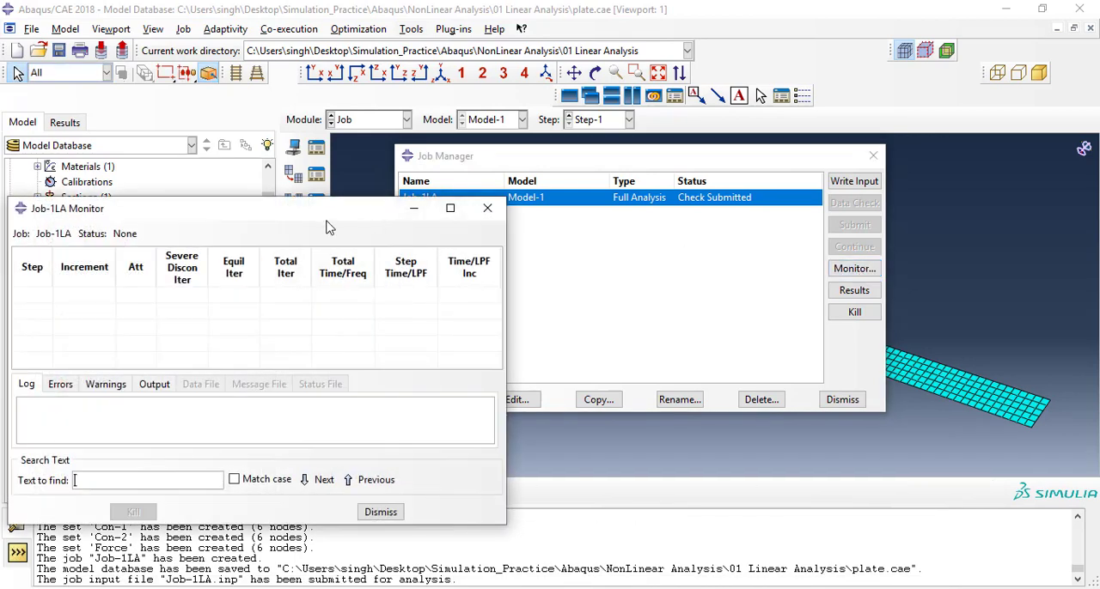
pyautogui.moveTo(328, 225); pyautogui.dragTo(356, 133)
pyautogui.moveTo(700, 154); pyautogui.dragTo(812, 150)
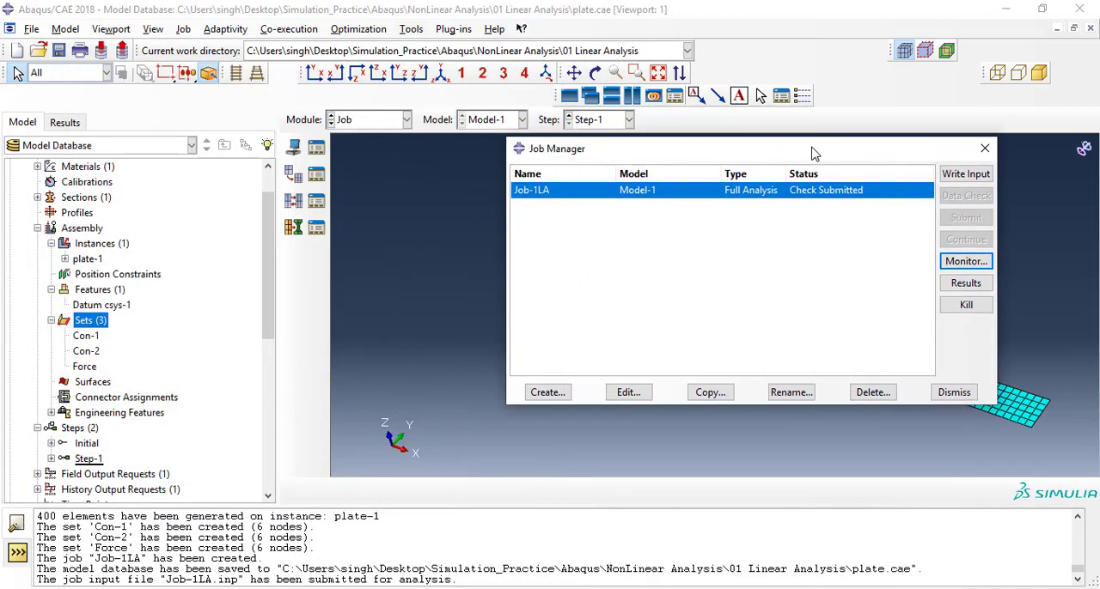
pyautogui.click(964, 263)
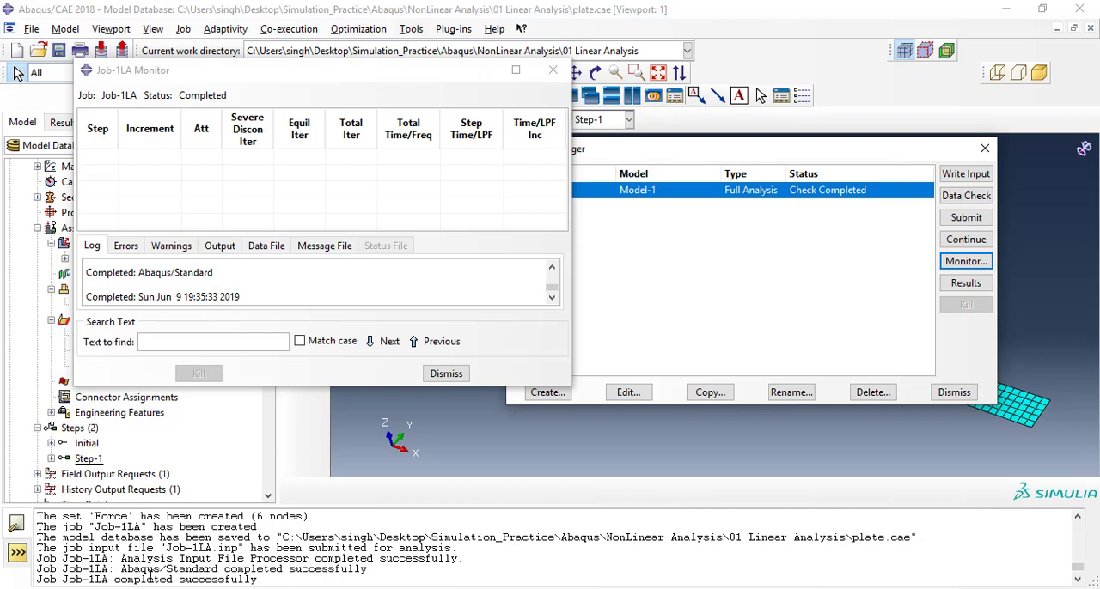
pyautogui.moveTo(120, 577); pyautogui.dragTo(244, 580)
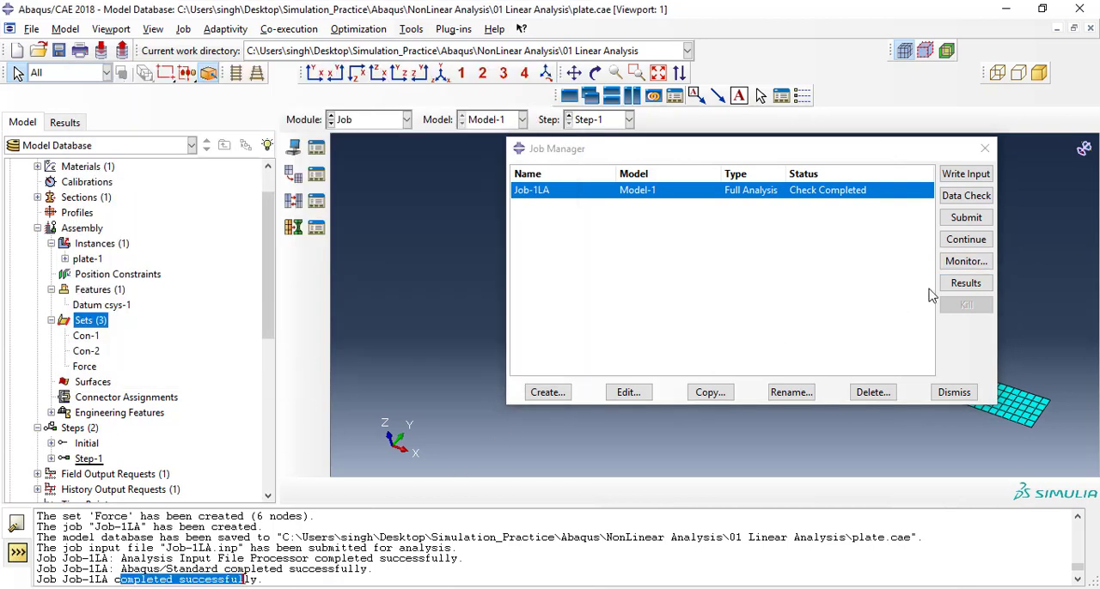
# Submit Job-1LA for full analysis, overwriting the existing job files, and follow its increments in the job monitor.
pyautogui.click(970, 222)
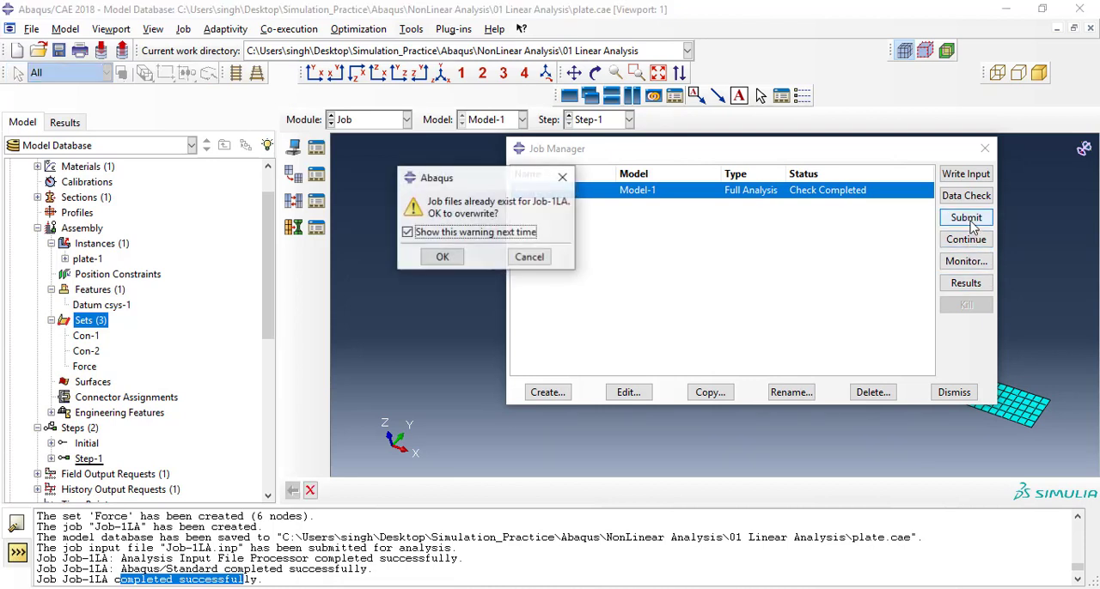
pyautogui.click(440, 256)
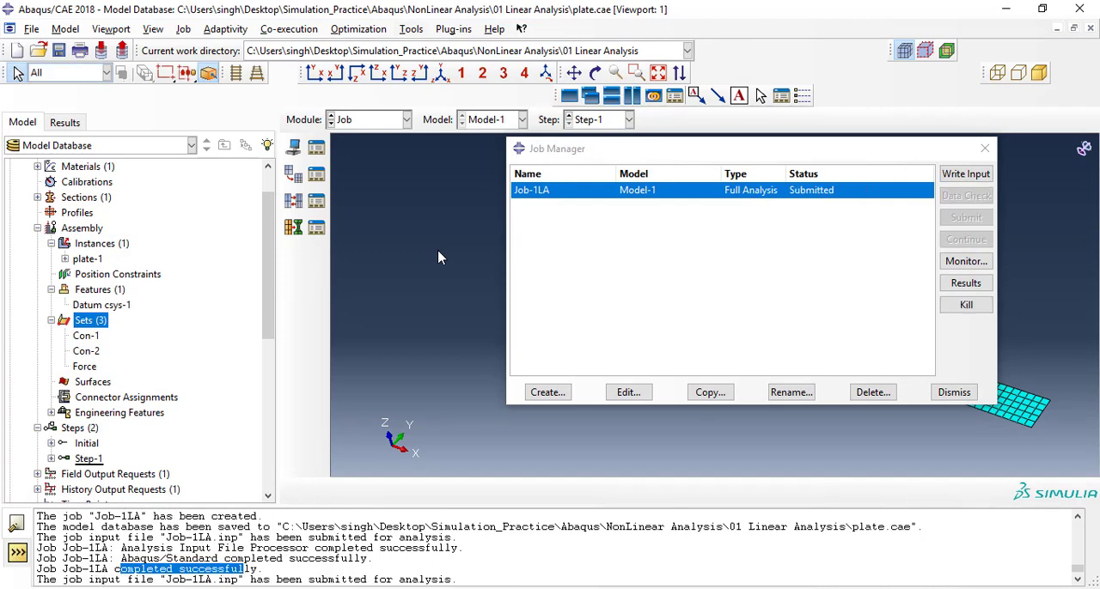
pyautogui.click(953, 263)
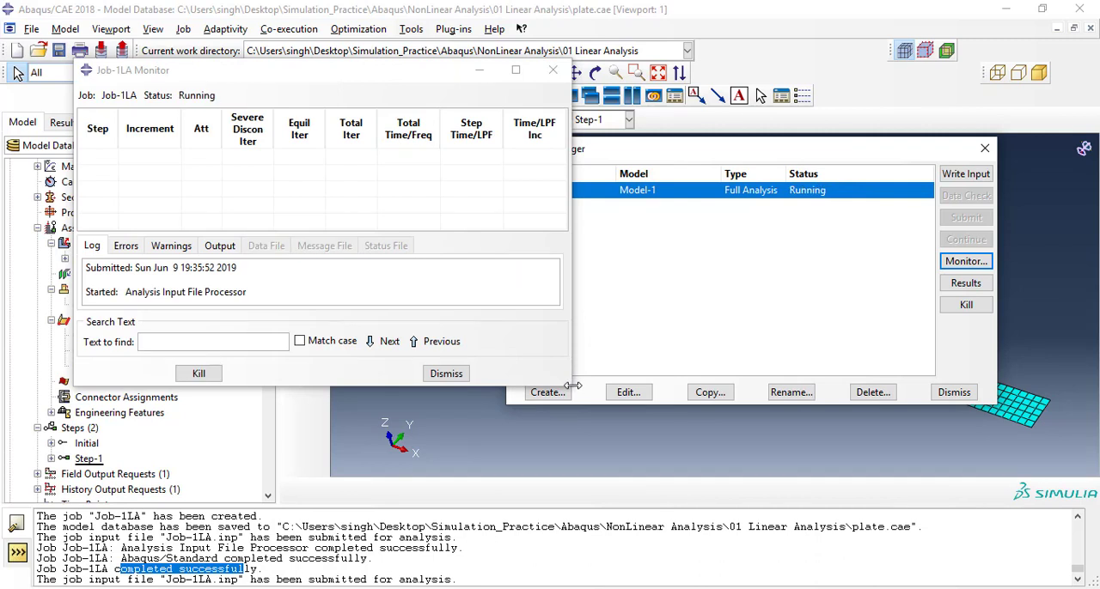
pyautogui.moveTo(567, 386); pyautogui.dragTo(659, 494)
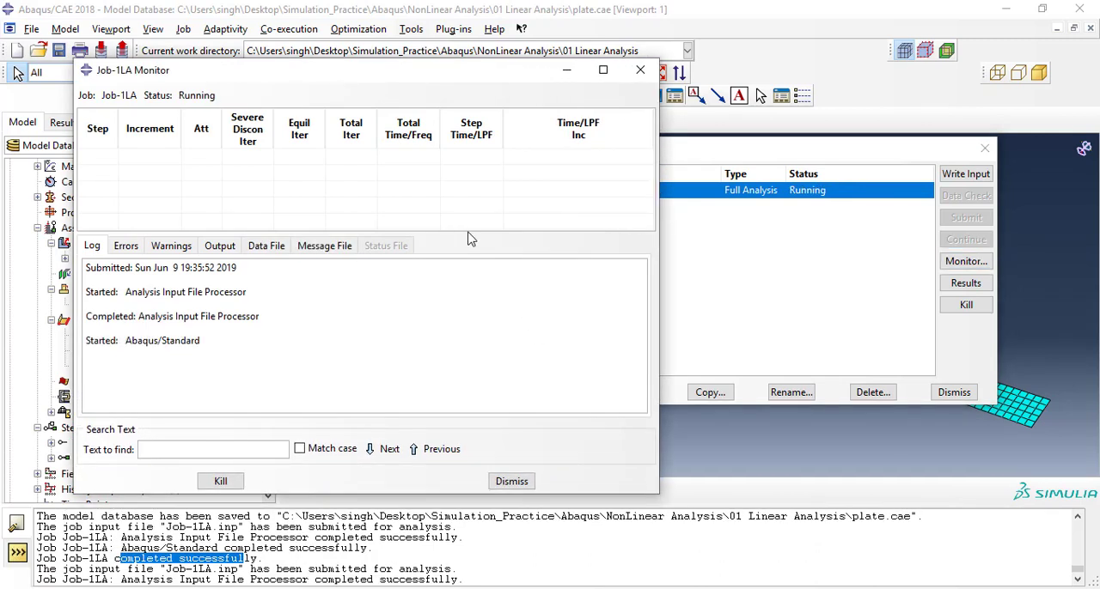
pyautogui.moveTo(456, 231); pyautogui.dragTo(474, 290)
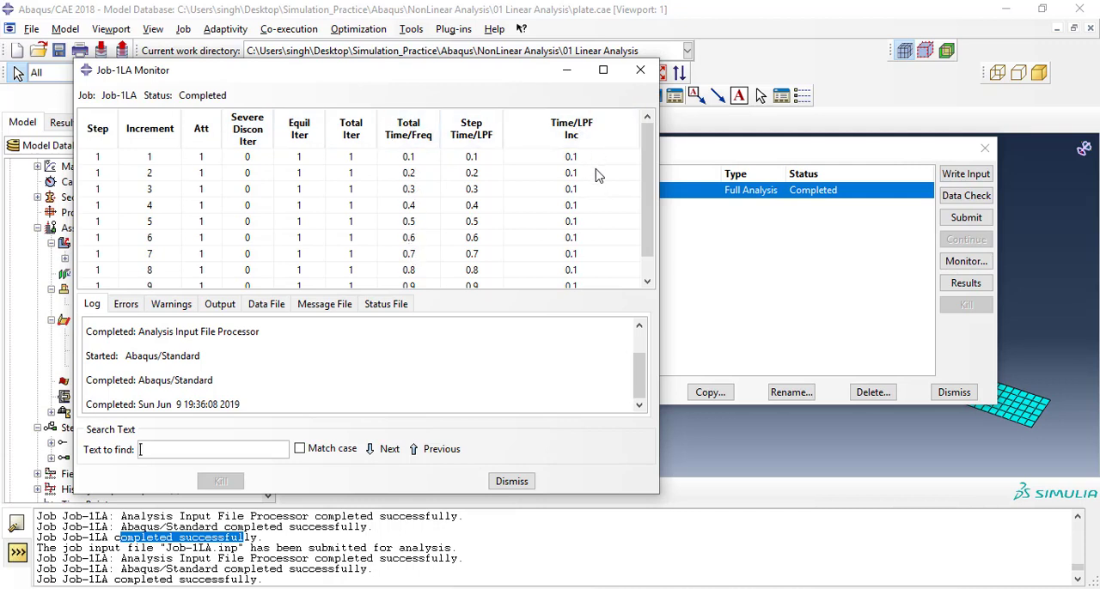
pyautogui.moveTo(651, 176)
pyautogui.mouseDown()
pyautogui.moveTo(650, 196)
pyautogui.moveTo(650, 178)
pyautogui.mouseUp()
pyautogui.scroll(-2, 645, 176)
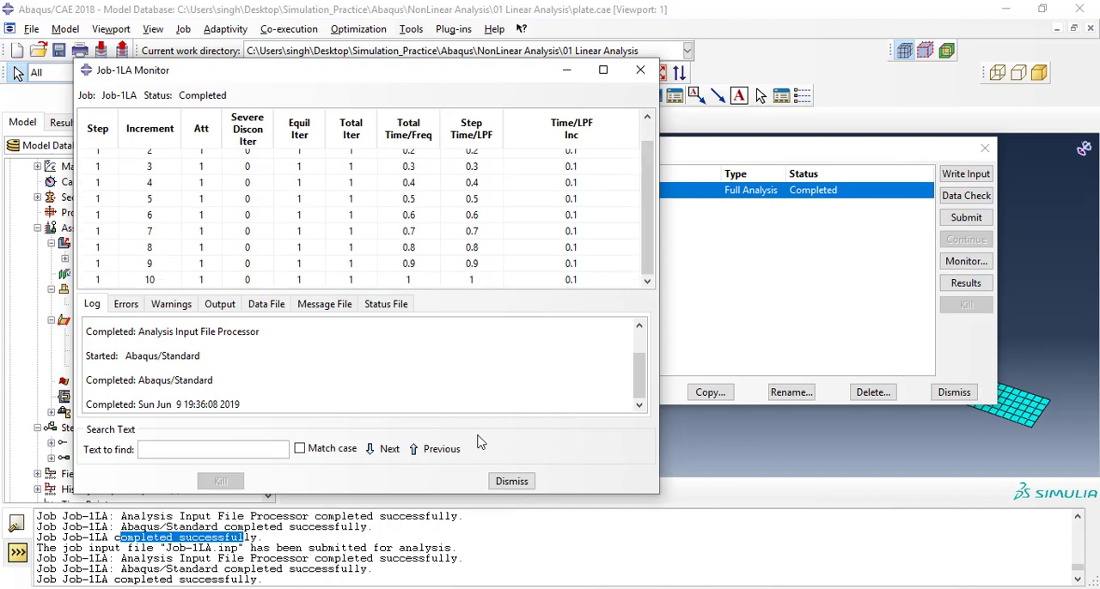
pyautogui.click(512, 481)
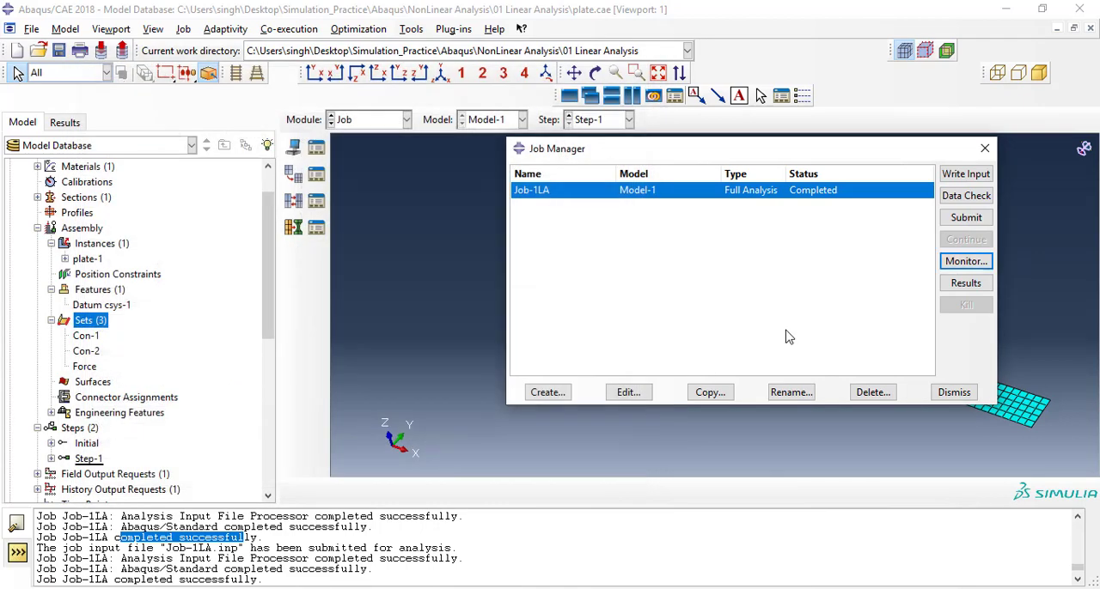
# Open the results of Job-1LA and plot contours of displacement U, Magnitude on the deformed shape.
pyautogui.click(966, 286)
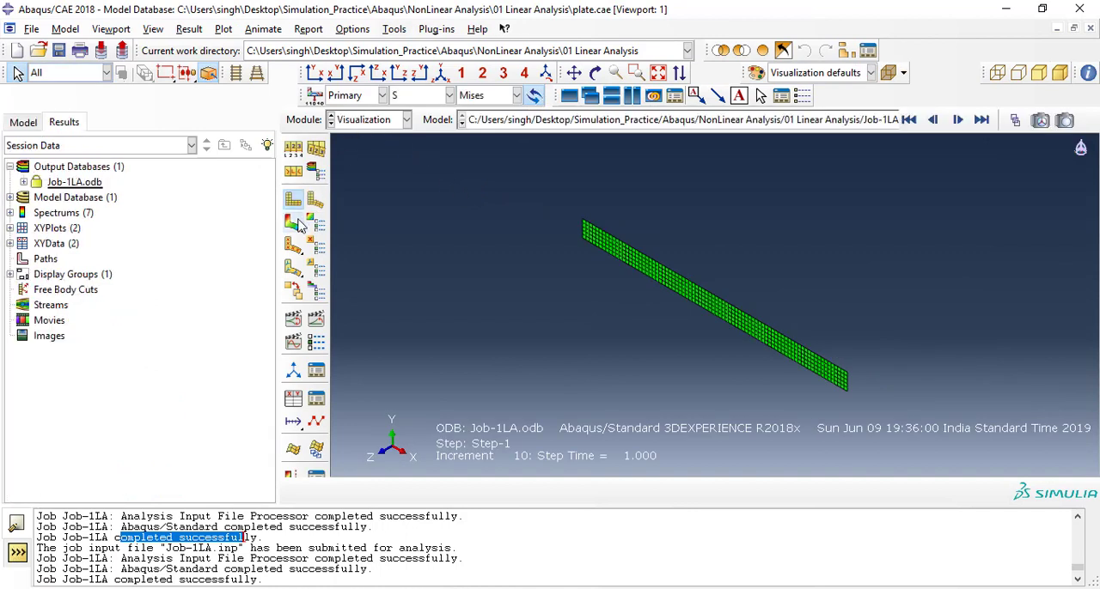
pyautogui.click(293, 223)
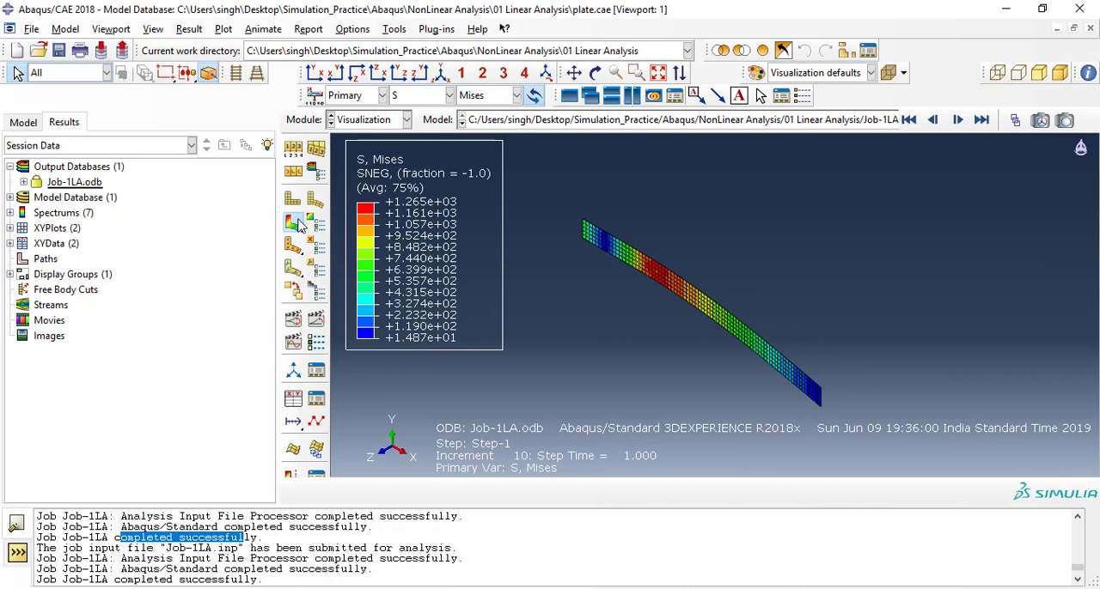
pyautogui.click(403, 96)
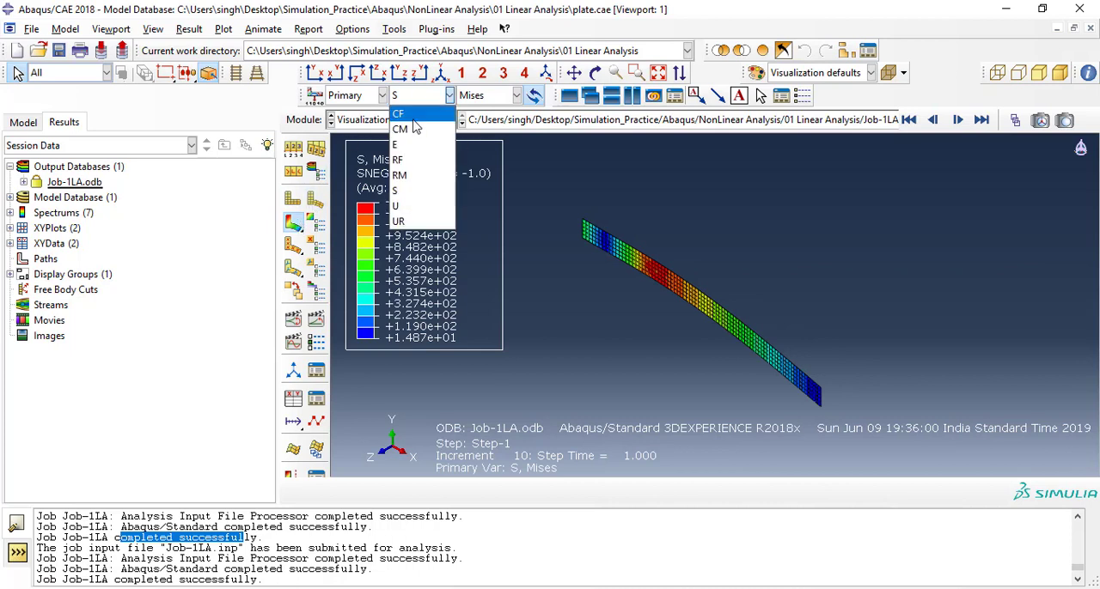
pyautogui.click(407, 207)
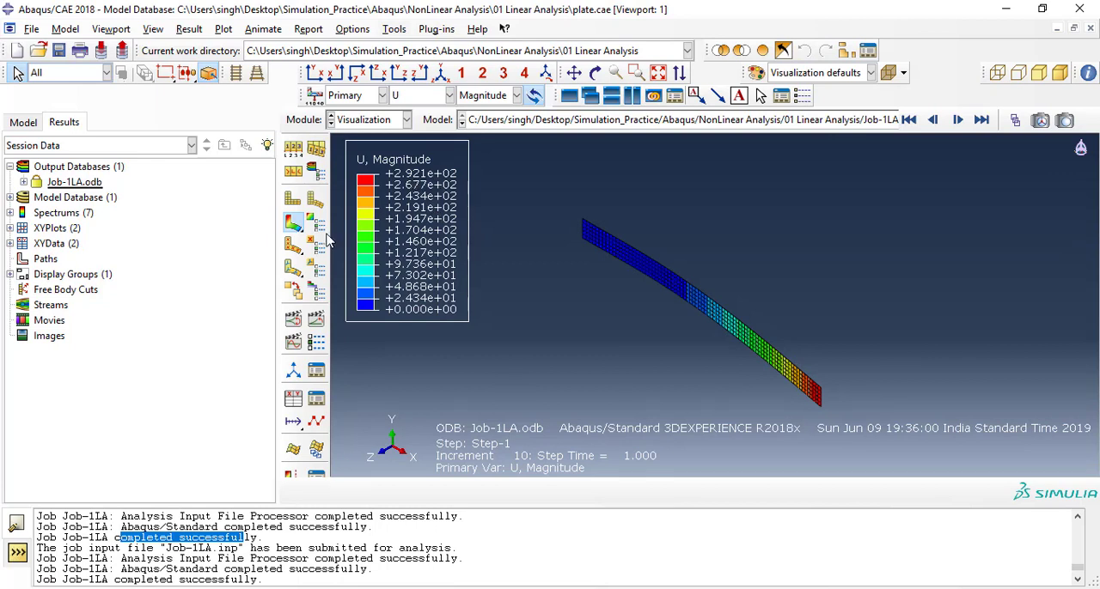
# Set the deformation scale factor of the plot to Uniform with a value of 1.
pyautogui.click(295, 150)
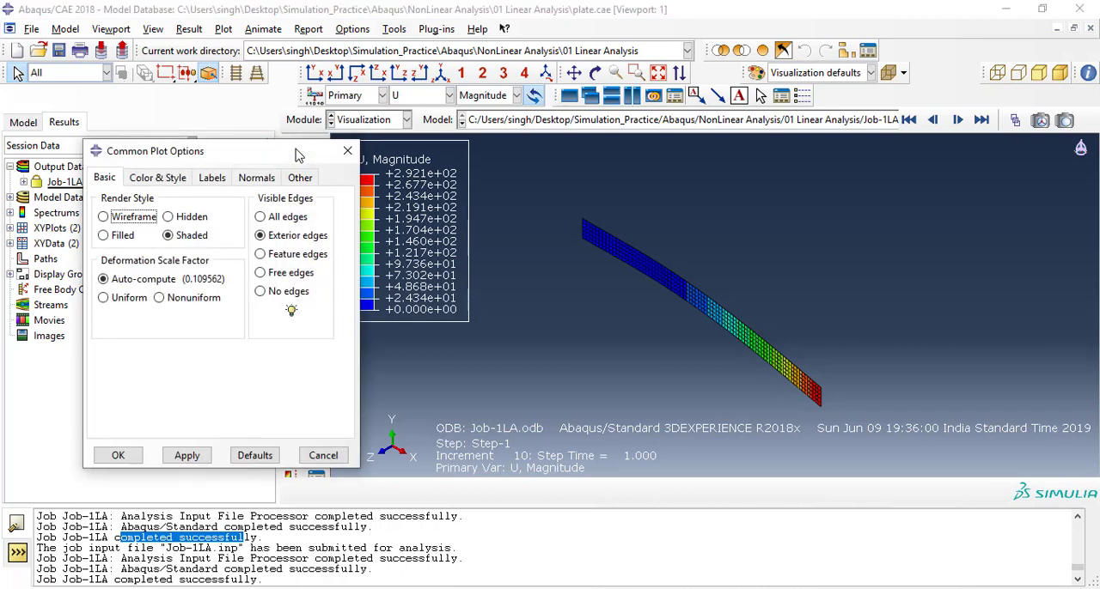
pyautogui.click(104, 297)
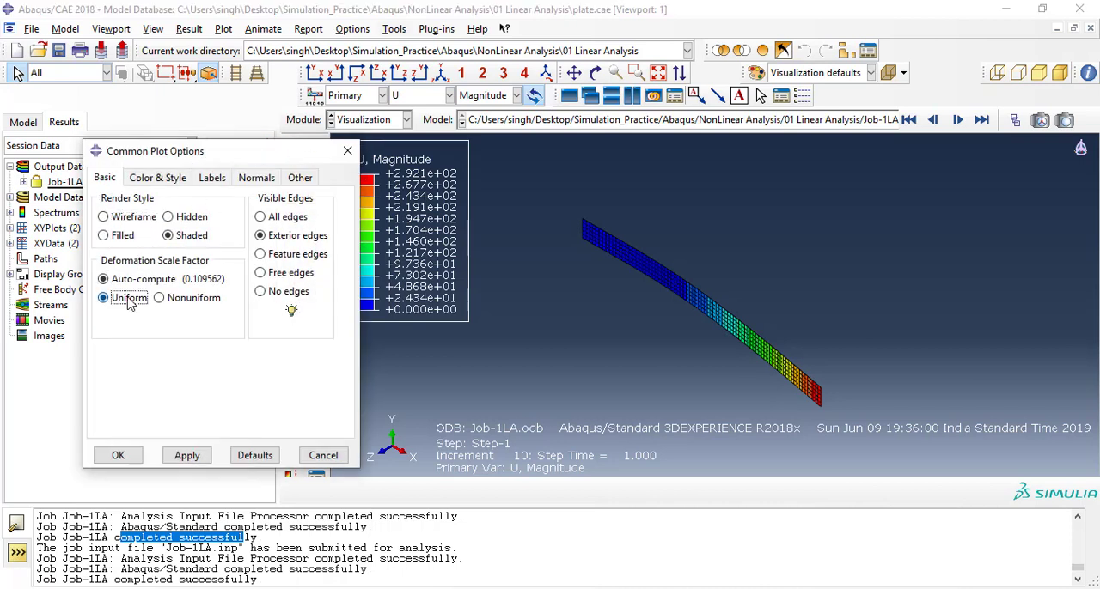
pyautogui.doubleClick(148, 320)
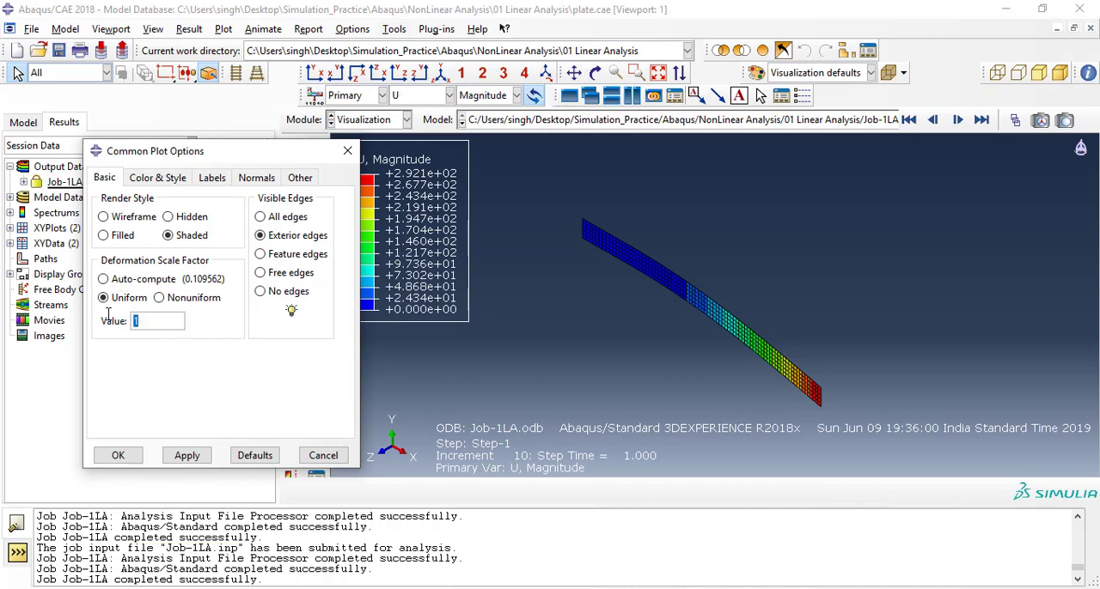
pyautogui.click(185, 456)
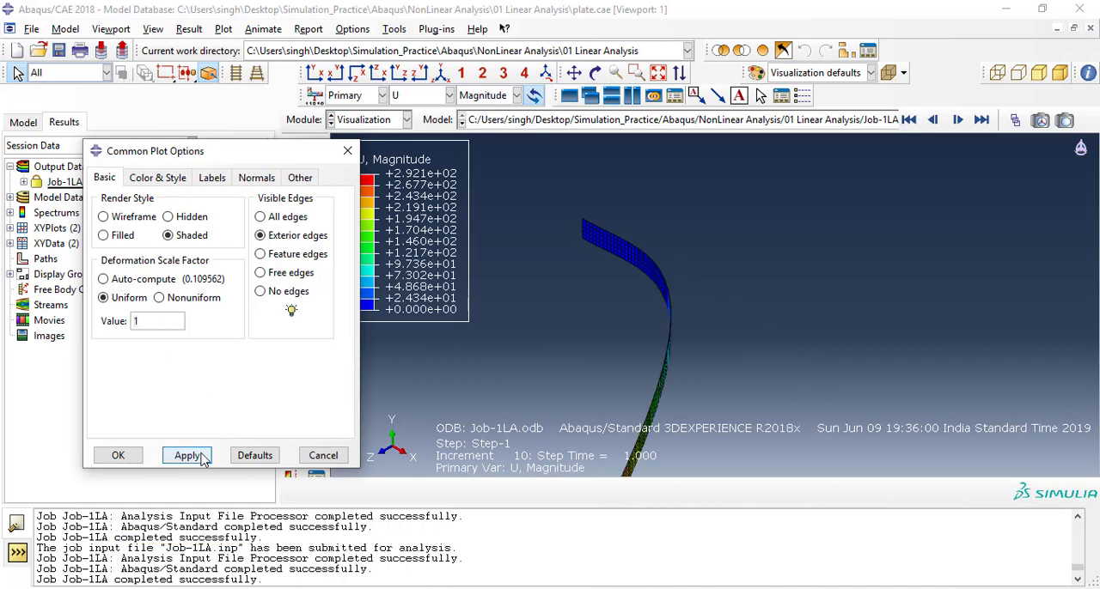
pyautogui.click(117, 456)
# Plot the displacement contours on both undeformed and deformed shapes in the X-Z view and animate the time history.
pyautogui.keyDown('ctrl'); pyautogui.keyDown('alt'); pyautogui.moveTo(624, 287); pyautogui.dragTo(645, 270); pyautogui.keyUp('alt'); pyautogui.keyUp('ctrl')
pyautogui.click(373, 73)
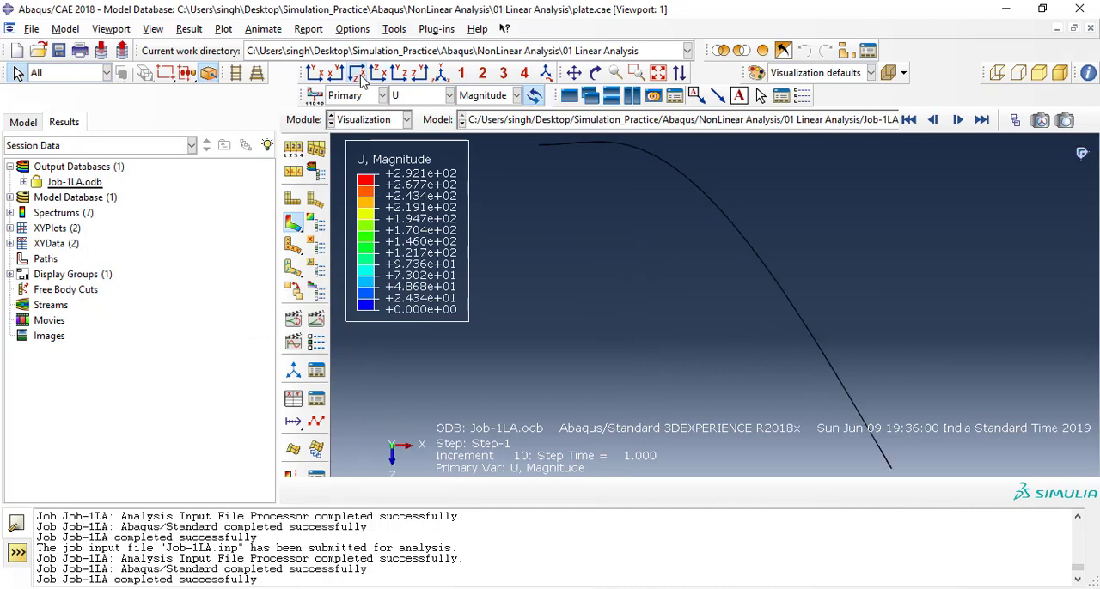
pyautogui.click(375, 74)
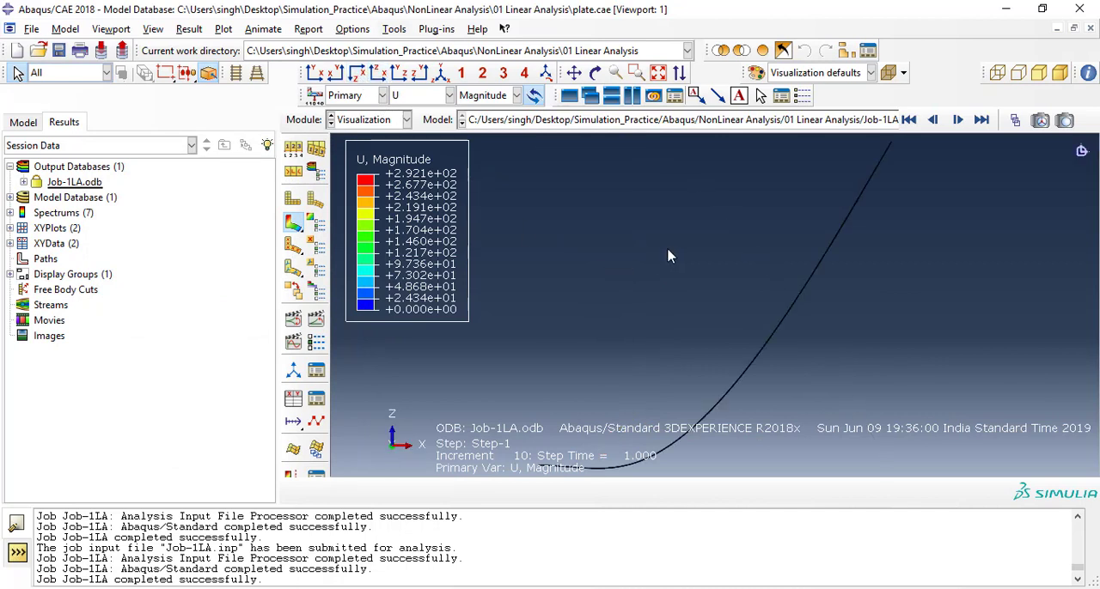
pyautogui.scroll(2, 676, 261)
pyautogui.keyDown('ctrl'); pyautogui.keyDown('alt'); pyautogui.moveTo(679, 247); pyautogui.dragTo(620, 225, button='middle'); pyautogui.keyUp('alt'); pyautogui.keyUp('ctrl')
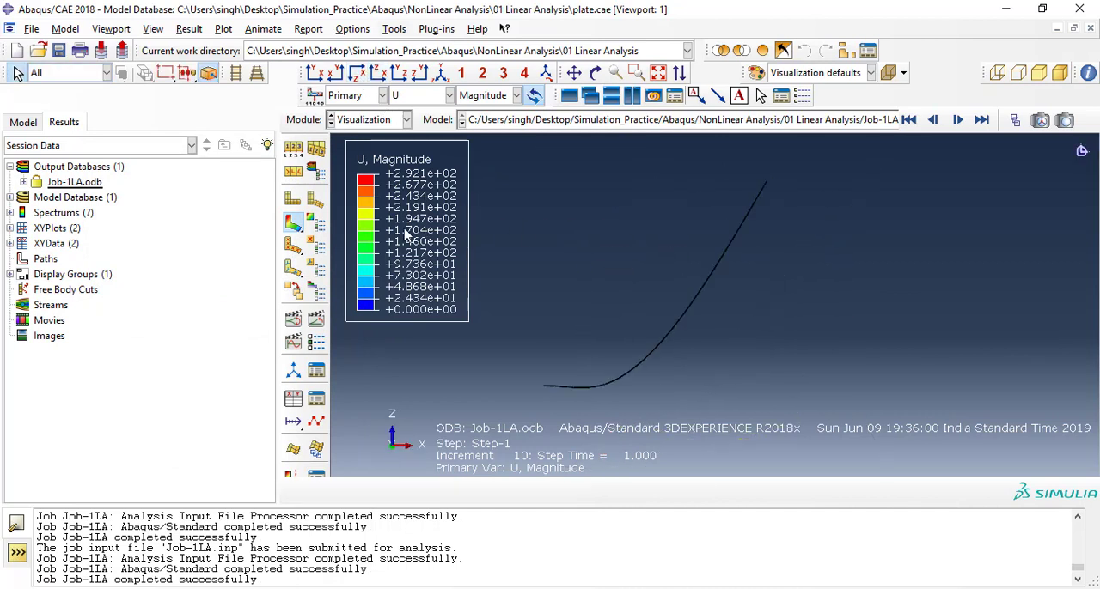
pyautogui.click(296, 225)
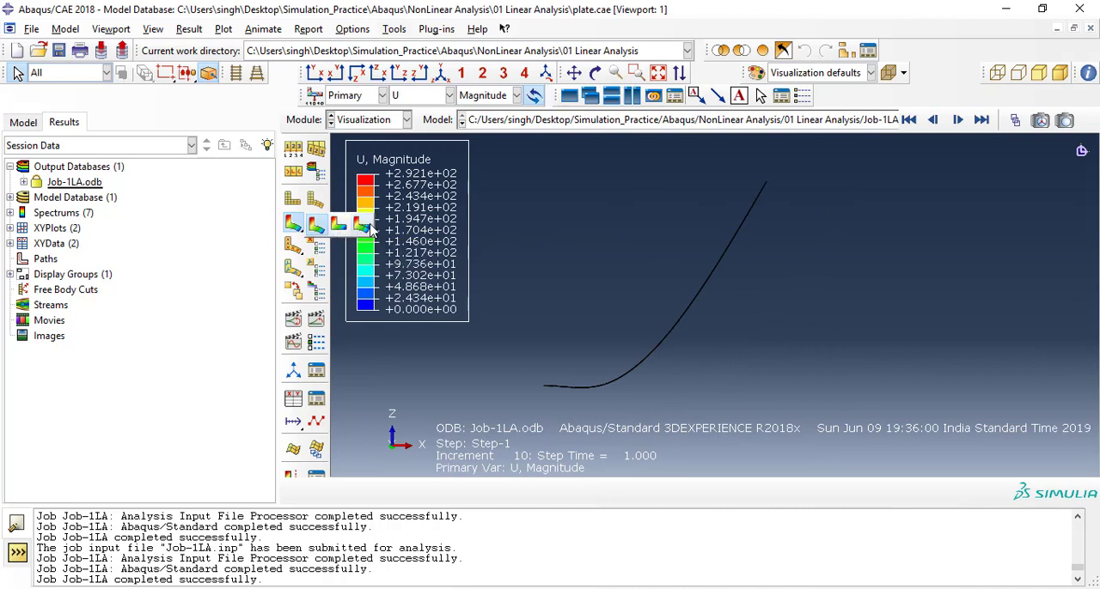
pyautogui.click(313, 229)
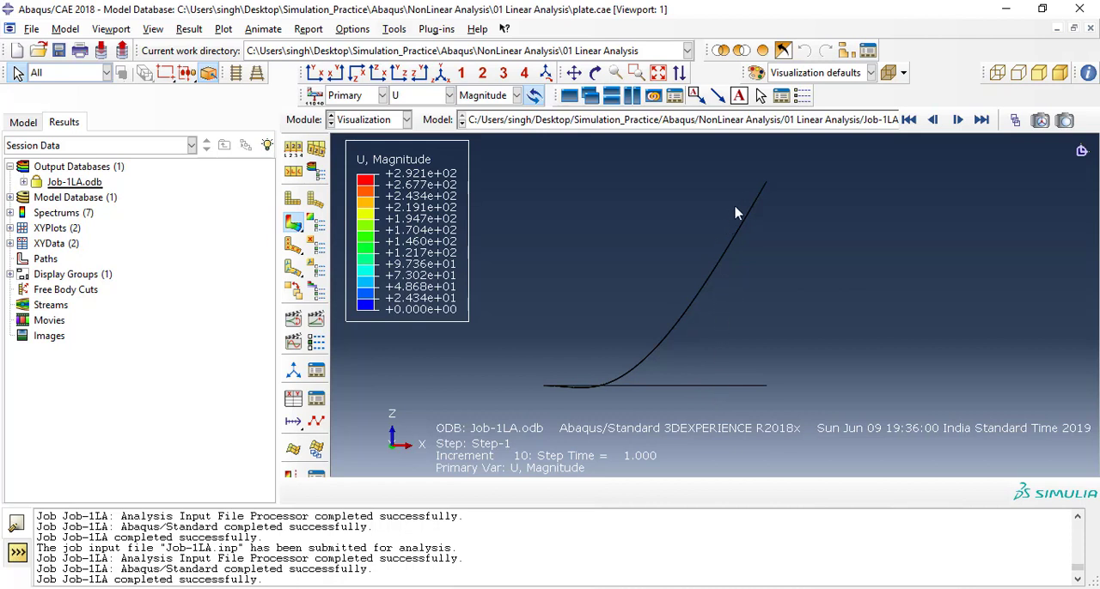
pyautogui.scroll(-1, 763, 387)
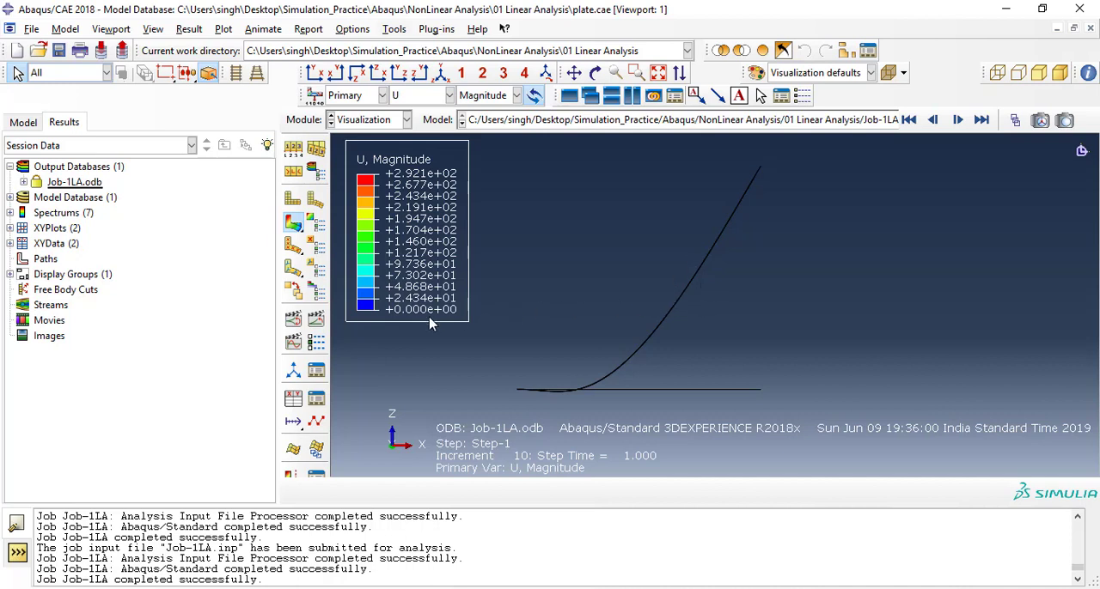
pyautogui.click(316, 318)
pyautogui.moveTo(601, 279); pyautogui.dragTo(747, 334)
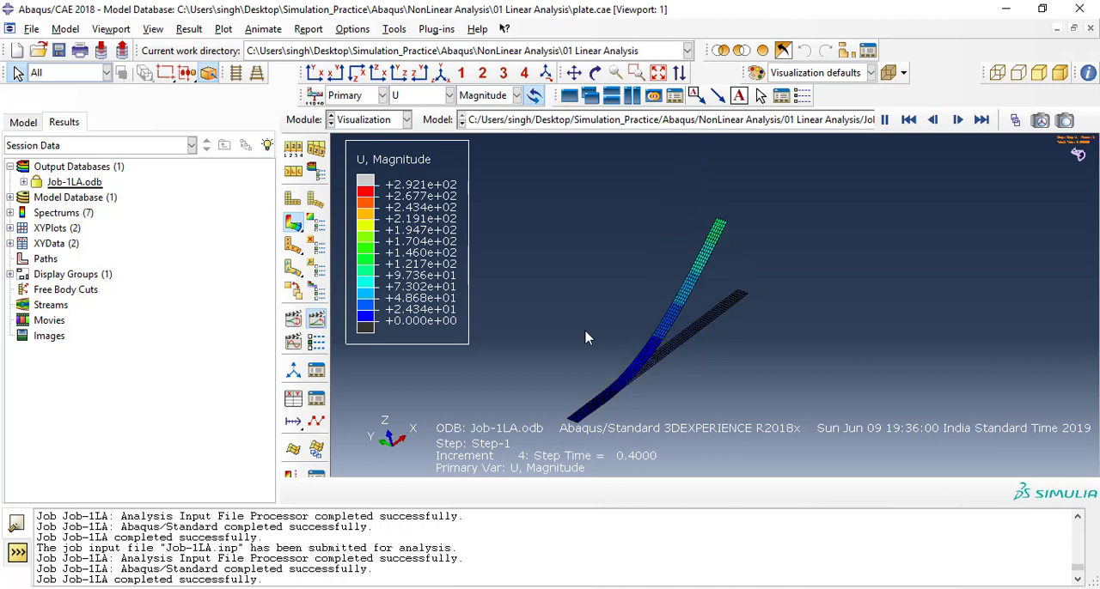
# Switch to the Step module and save the model database.
pyautogui.click(365, 120)
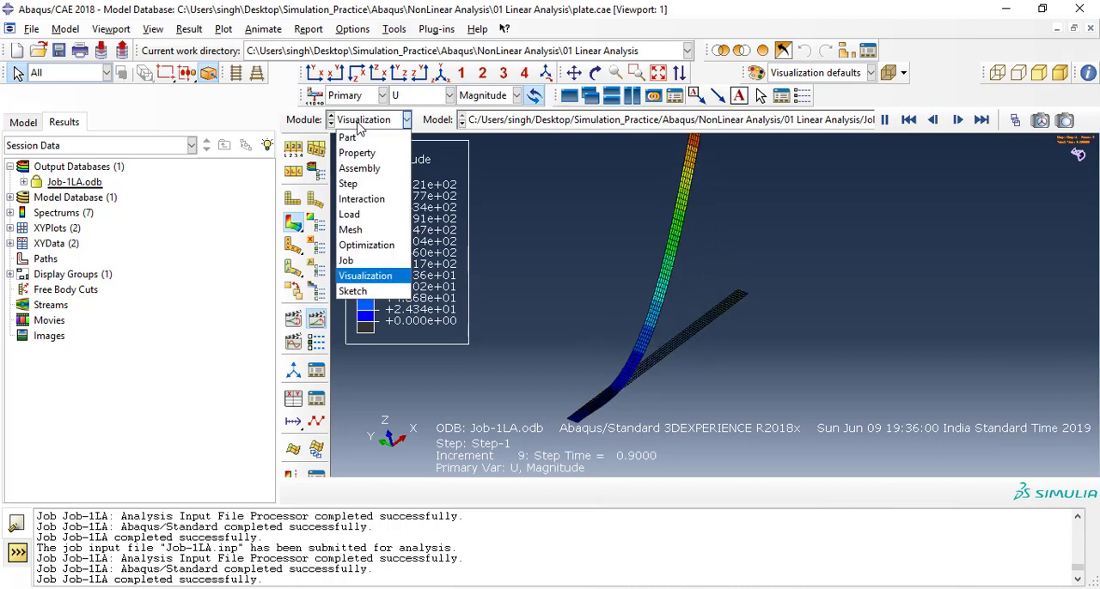
pyautogui.click(365, 186)
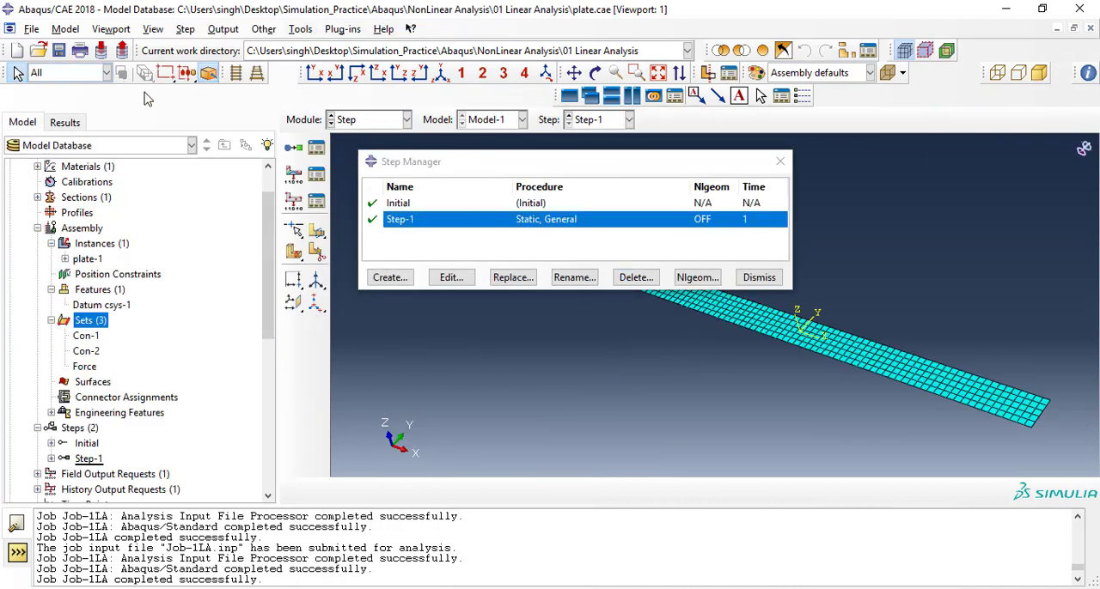
pyautogui.click(31, 34)
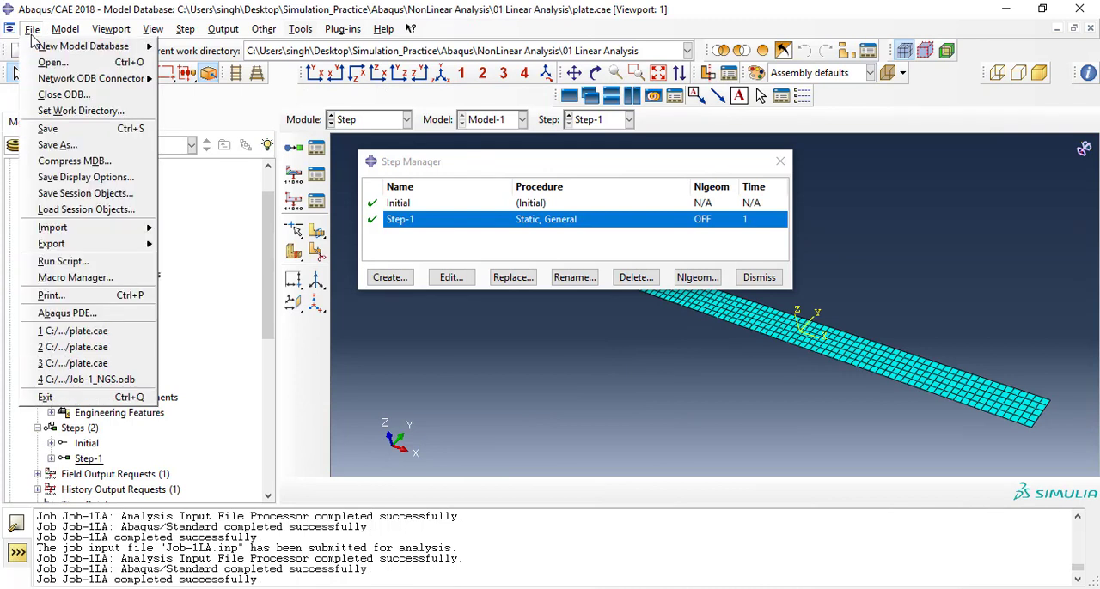
pyautogui.click(47, 128)
pyautogui.click(32, 31)
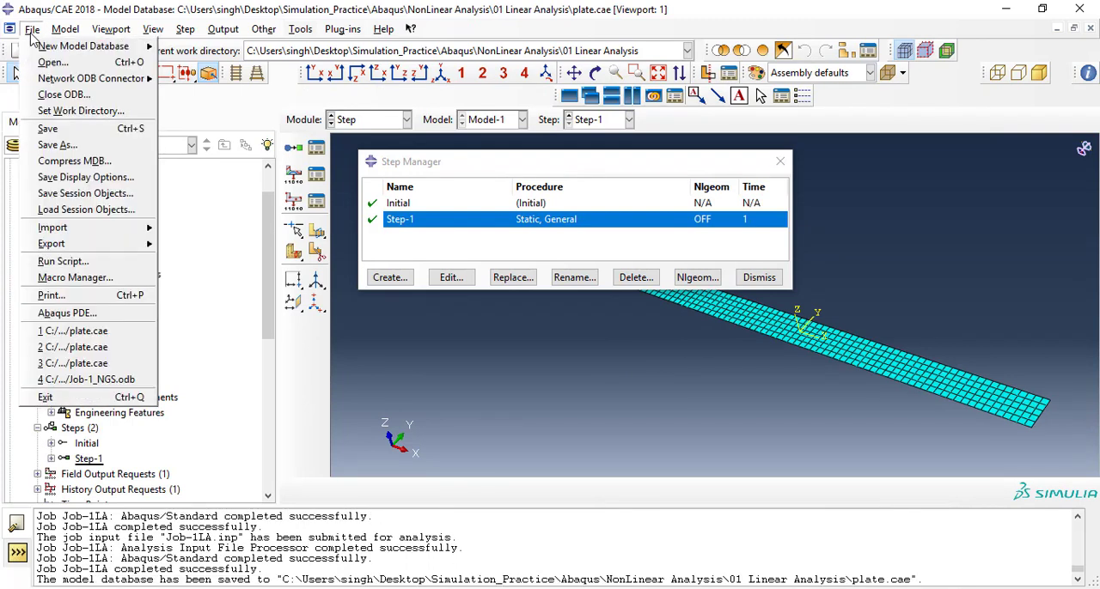
pyautogui.click(450, 344)
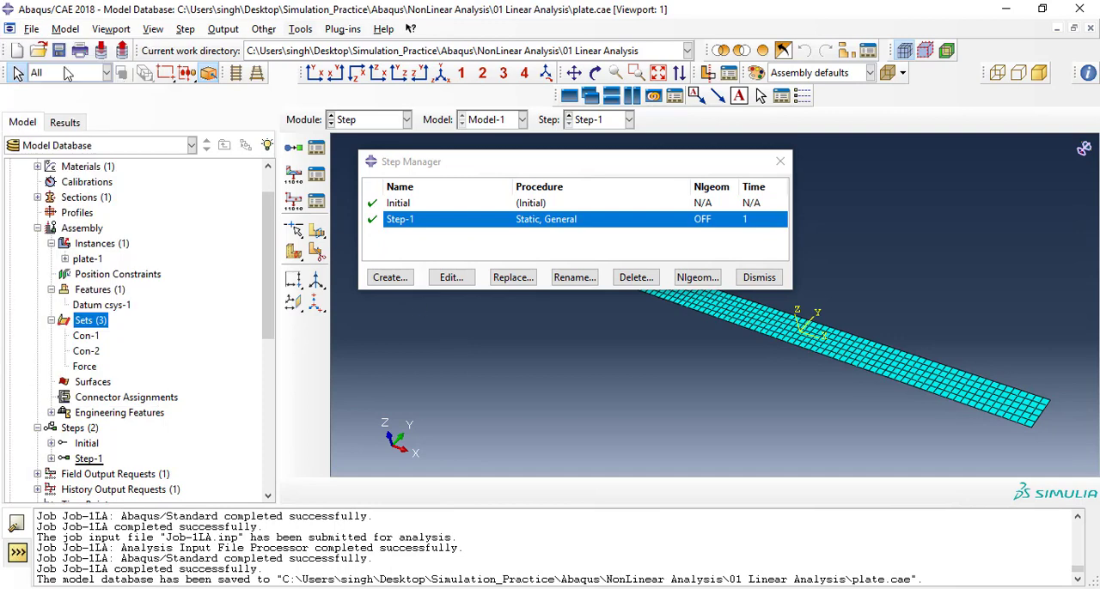
# Save a copy of the model database as plate.cae in a new folder named 02 GeoNonLinear inside NonLinear Analysis.
pyautogui.click(32, 34)
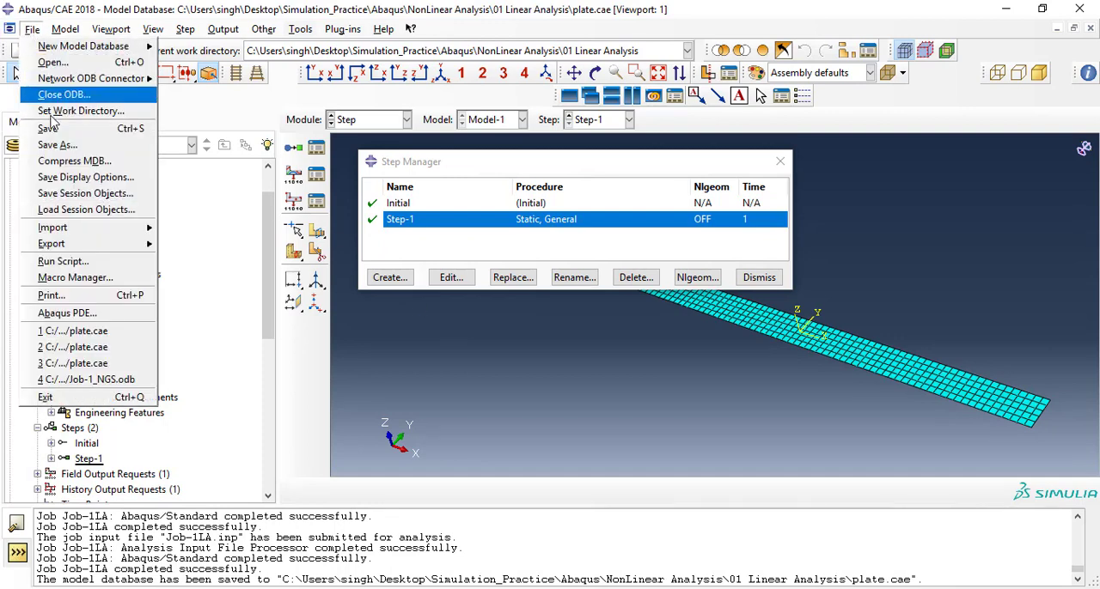
pyautogui.click(110, 146)
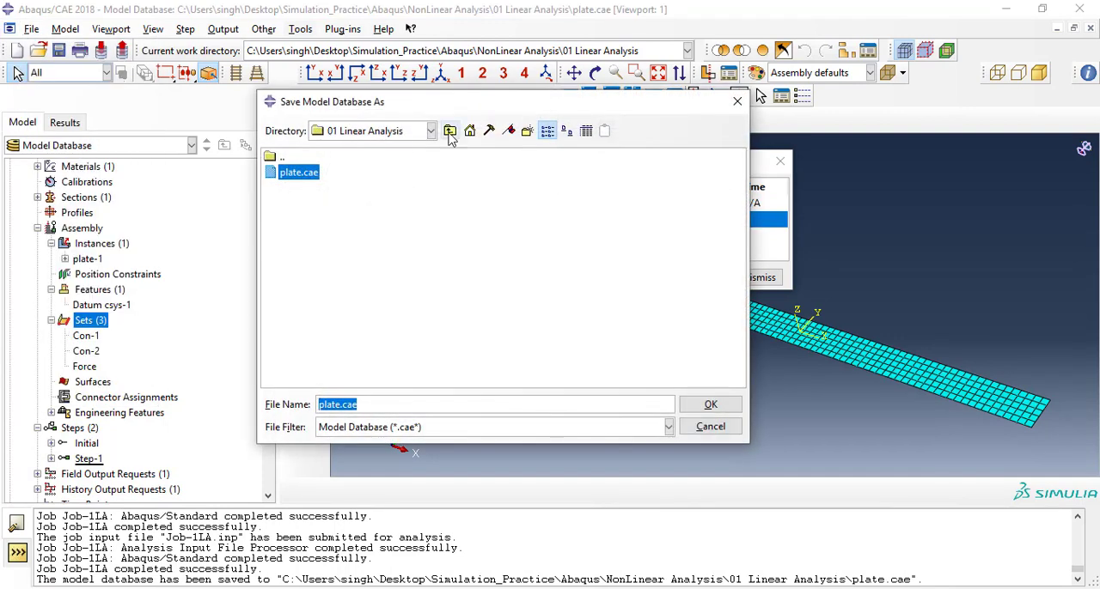
pyautogui.click(449, 130)
pyautogui.click(528, 134)
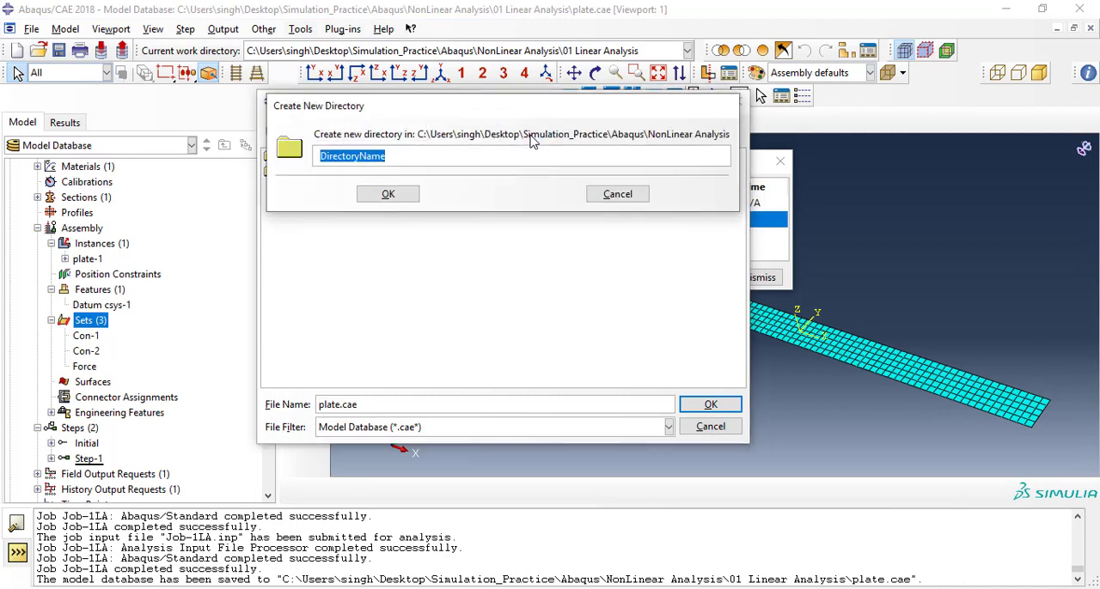
pyautogui.write('02 GeoNonLinear')
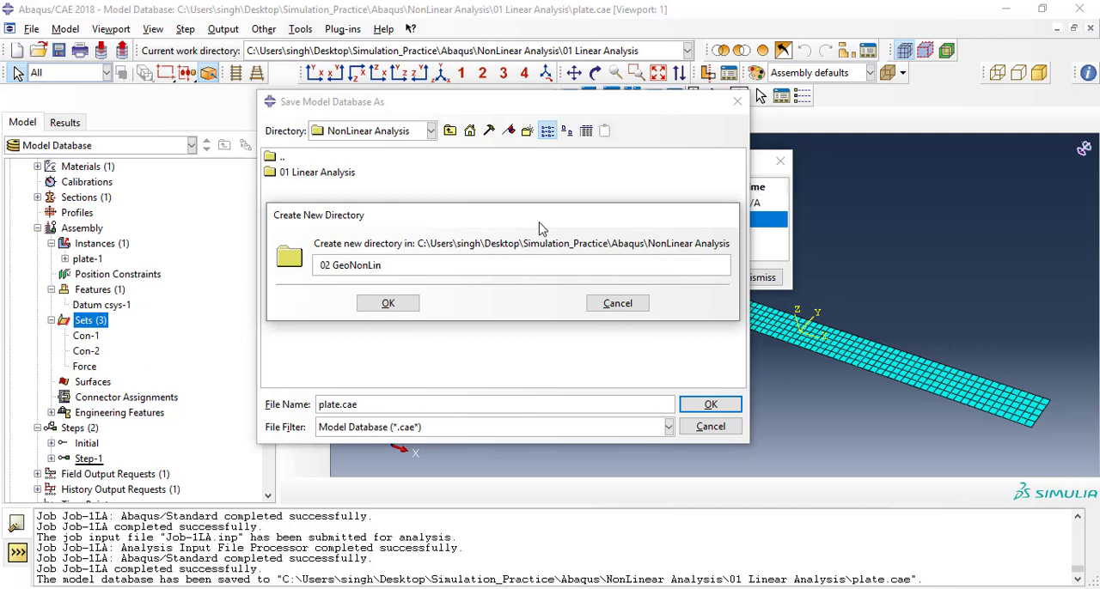
pyautogui.click(394, 306)
pyautogui.doubleClick(316, 187)
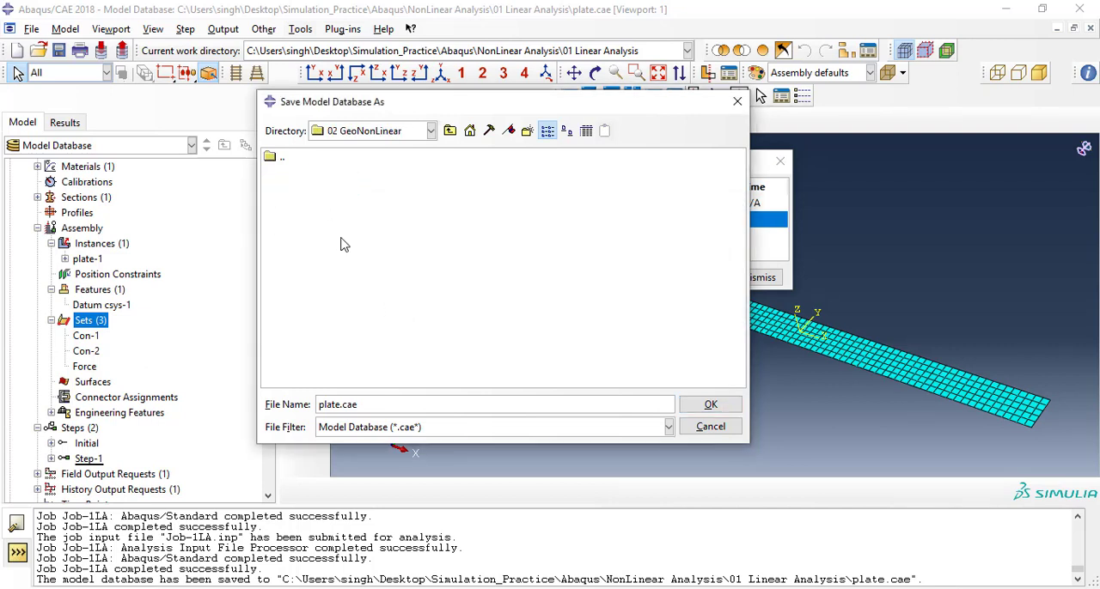
pyautogui.click(712, 410)
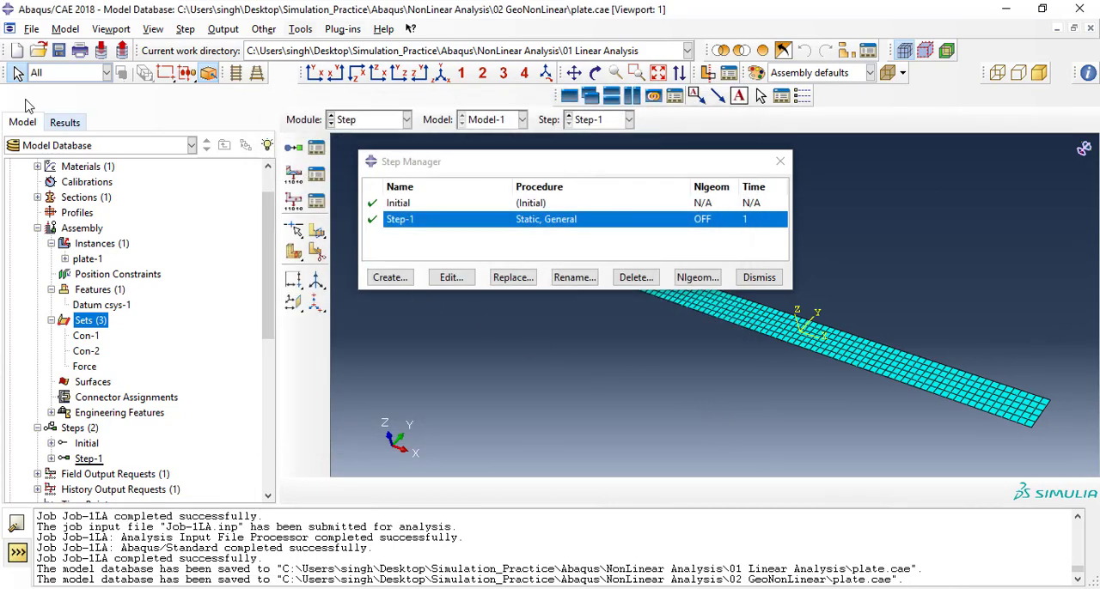
# Set the work directory to the 02 GeoNonLinear folder inside NonLinear Analysis.
pyautogui.click(31, 29)
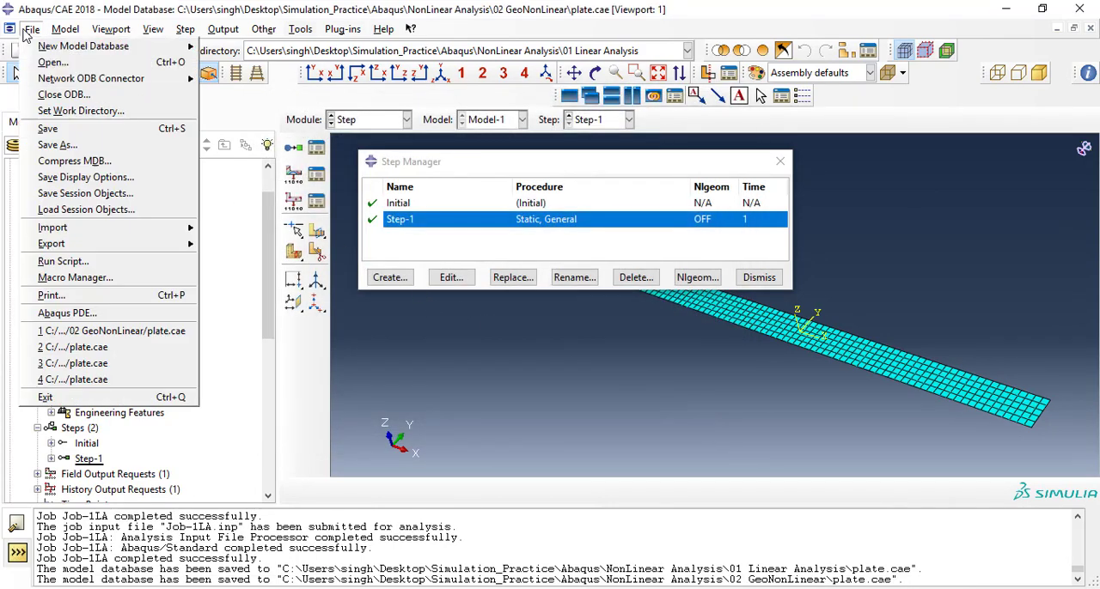
pyautogui.click(72, 112)
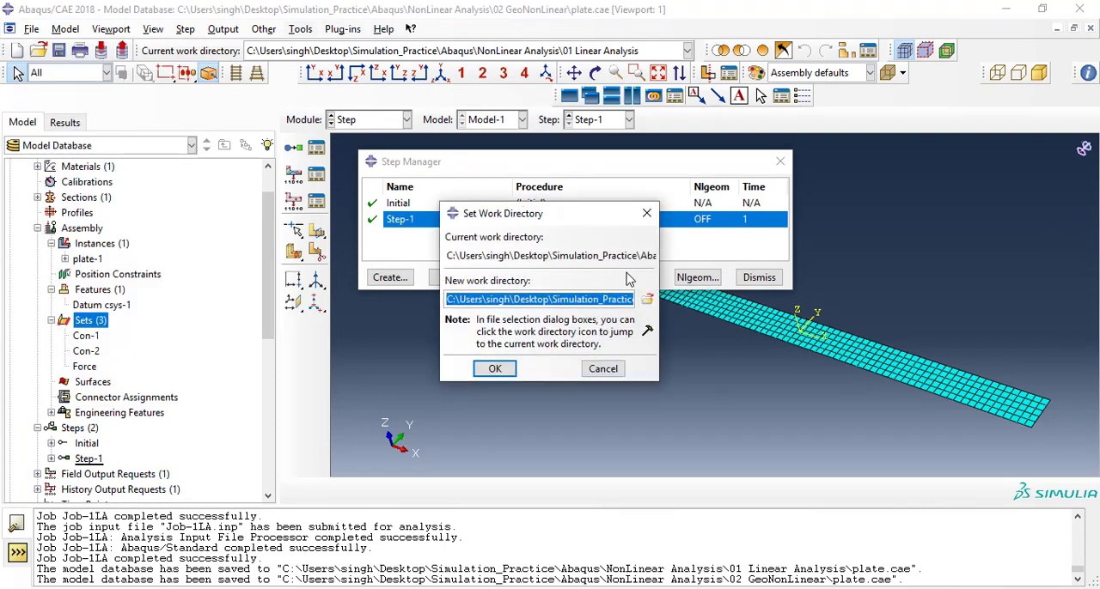
pyautogui.moveTo(566, 215); pyautogui.dragTo(563, 219)
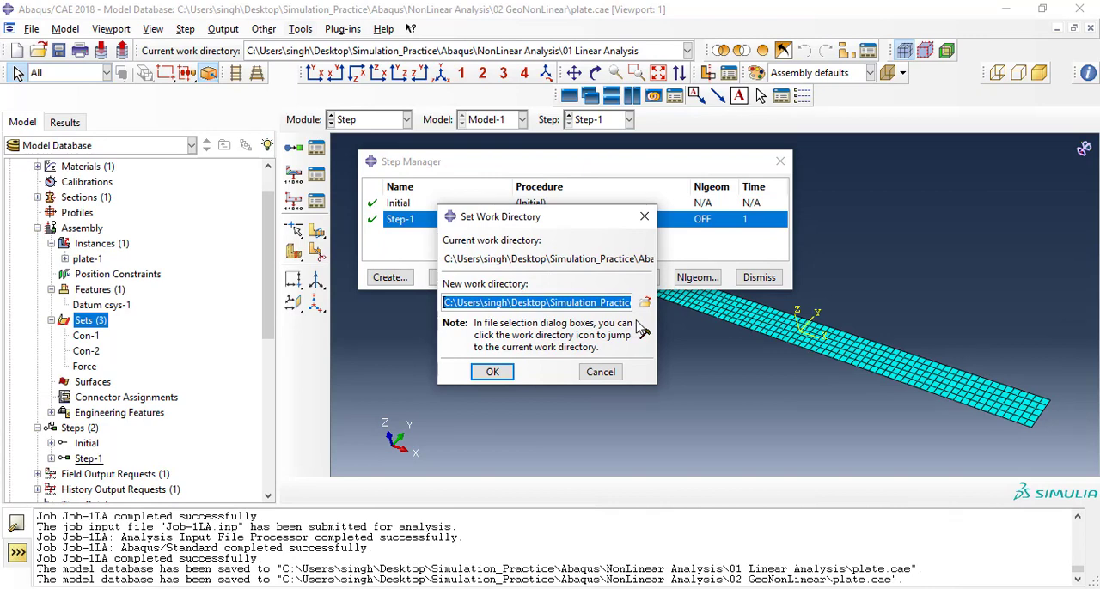
pyautogui.click(644, 303)
pyautogui.click(303, 234)
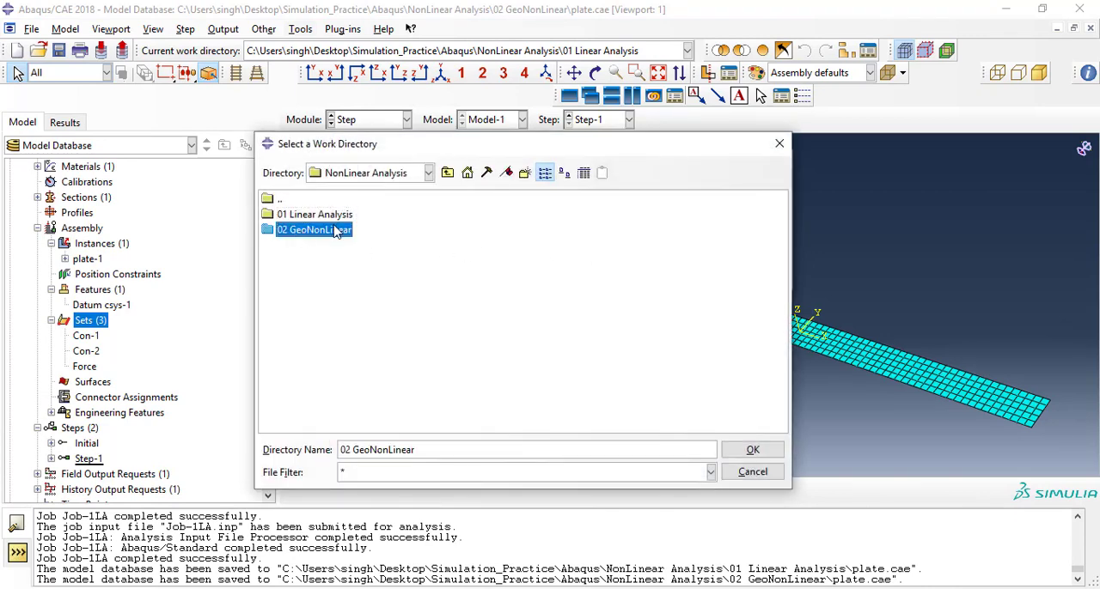
pyautogui.click(752, 455)
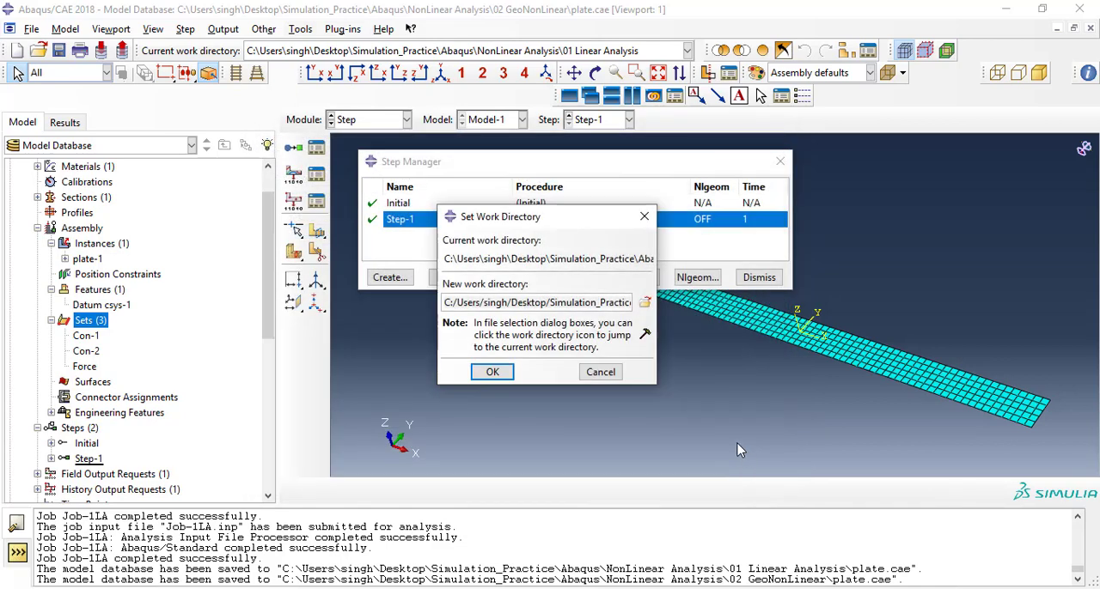
pyautogui.click(484, 374)
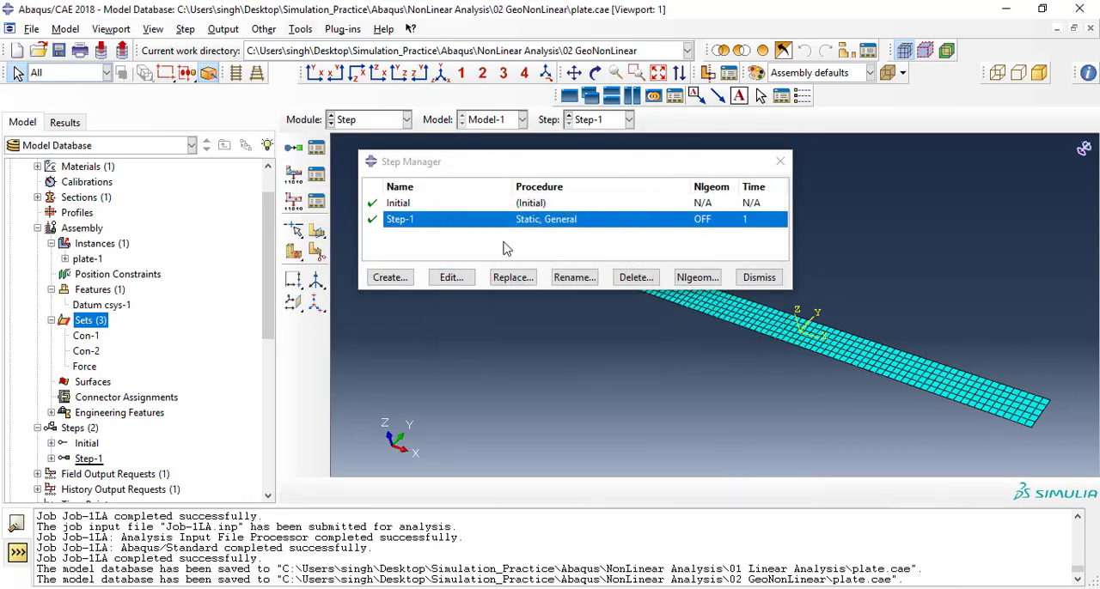
# Turn on the nonlinear geometry option (Nlgeom) for Step-1 and close the step manager.
pyautogui.click(464, 280)
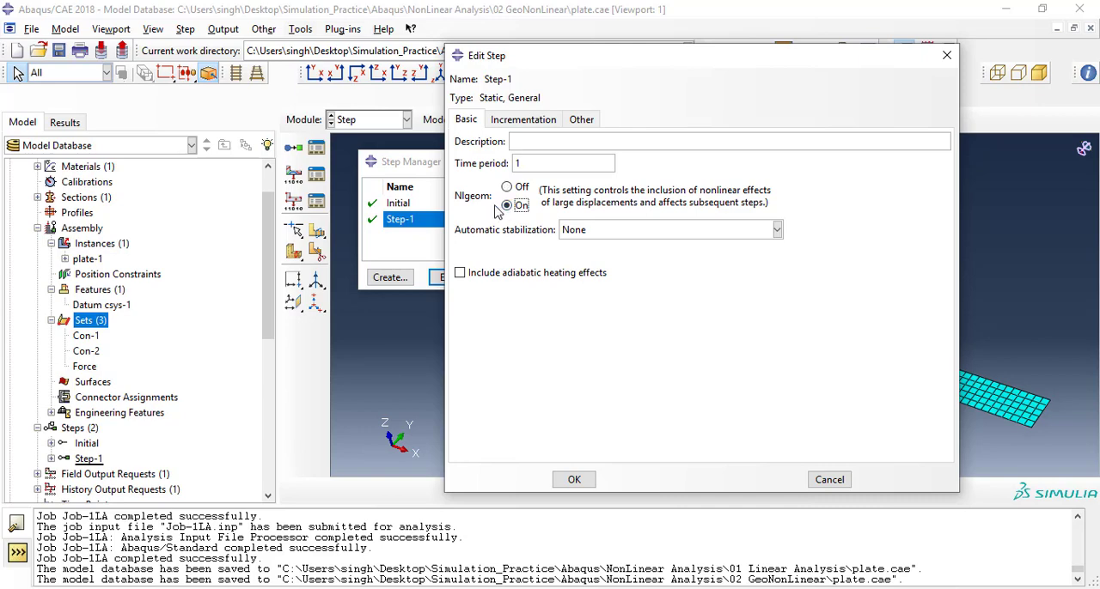
pyautogui.click(574, 479)
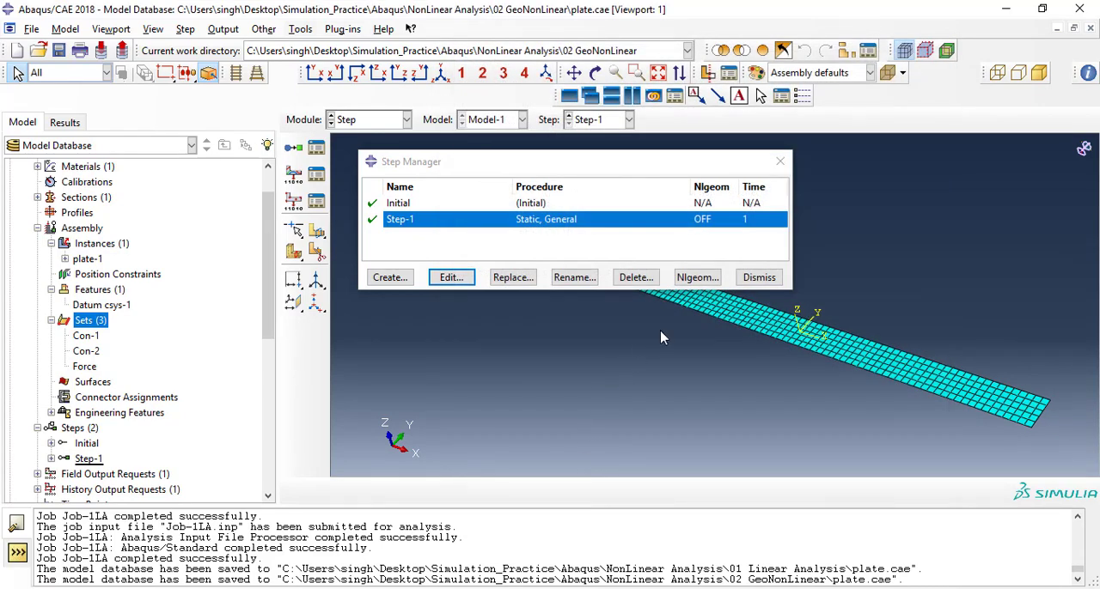
pyautogui.click(759, 277)
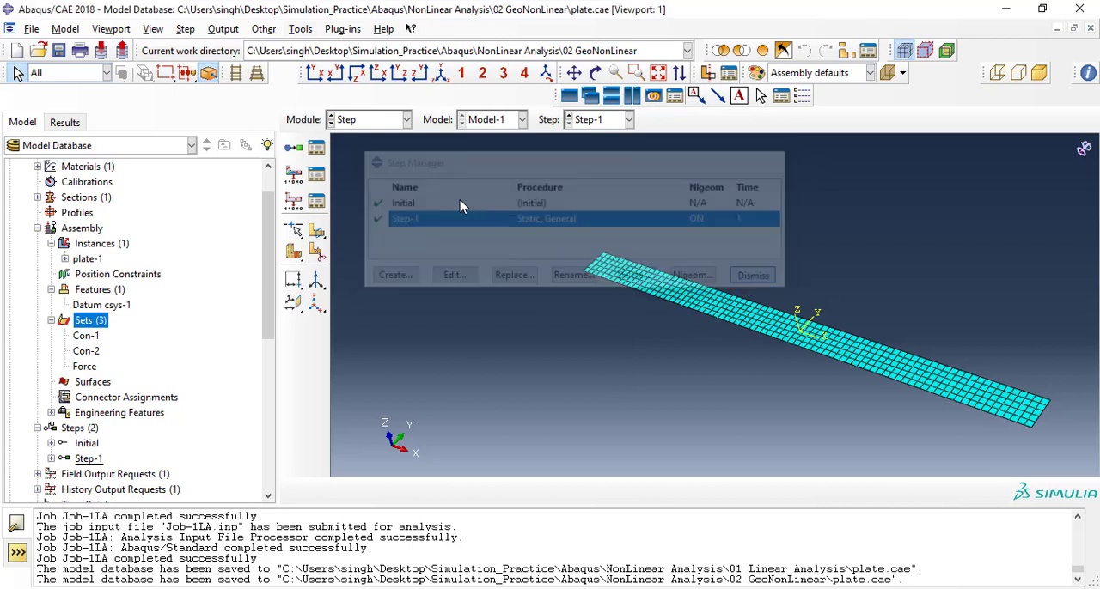
# In the Load module, make the concentrated force Load-1 follow nodal rotation and save the model database.
pyautogui.click(367, 121)
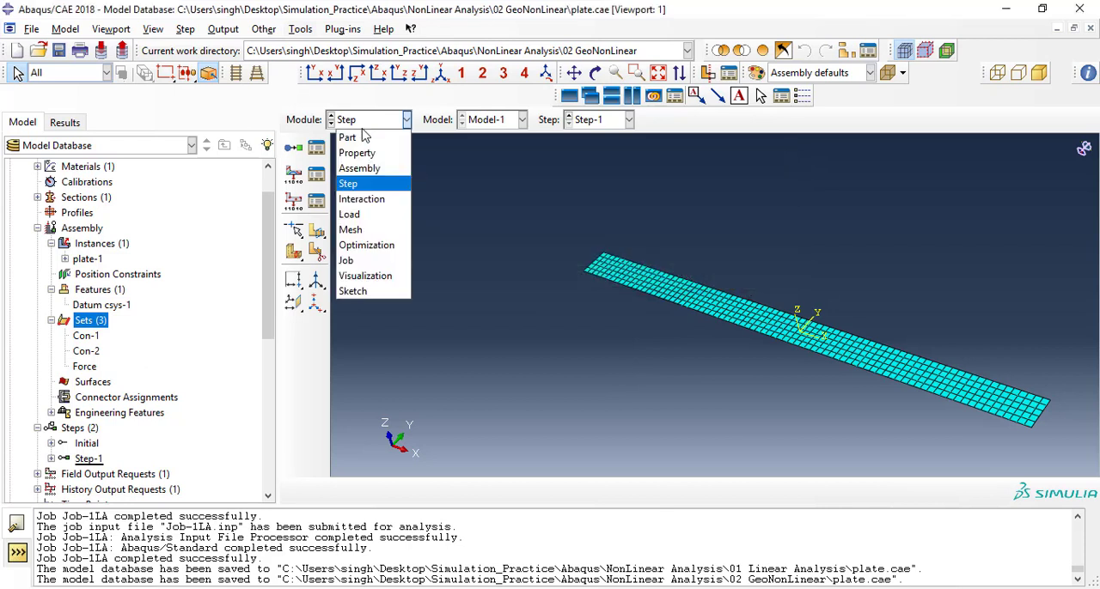
pyautogui.click(356, 215)
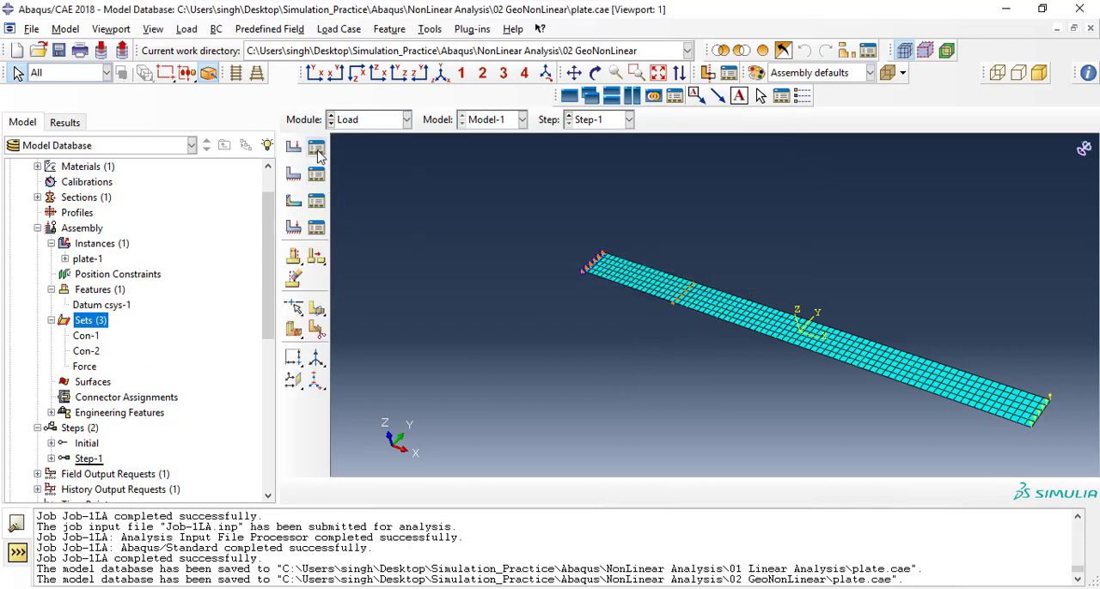
pyautogui.click(316, 147)
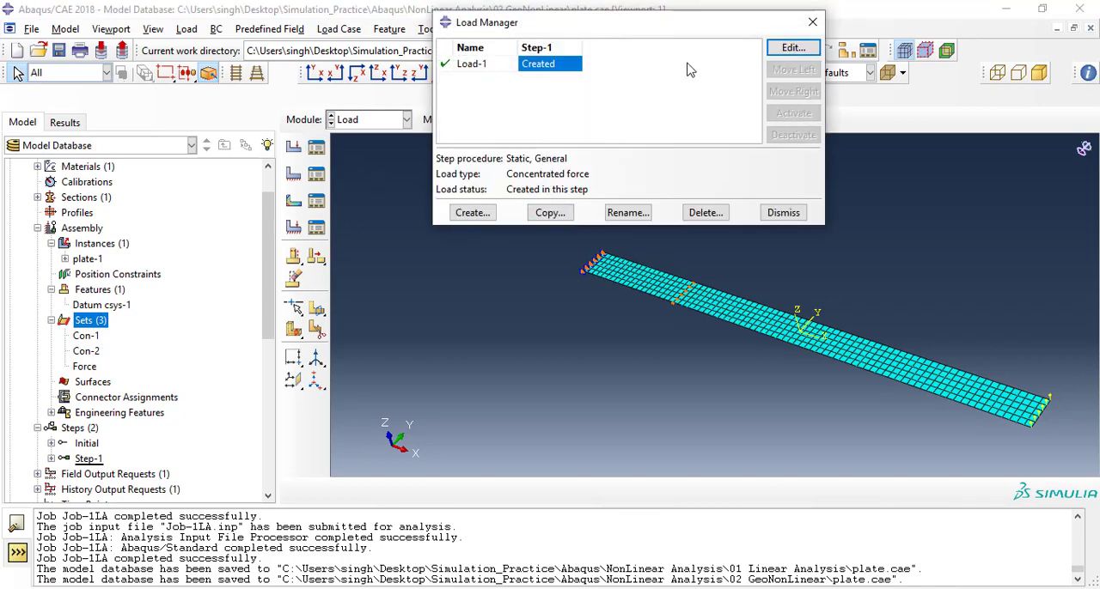
pyautogui.click(773, 50)
pyautogui.click(148, 361)
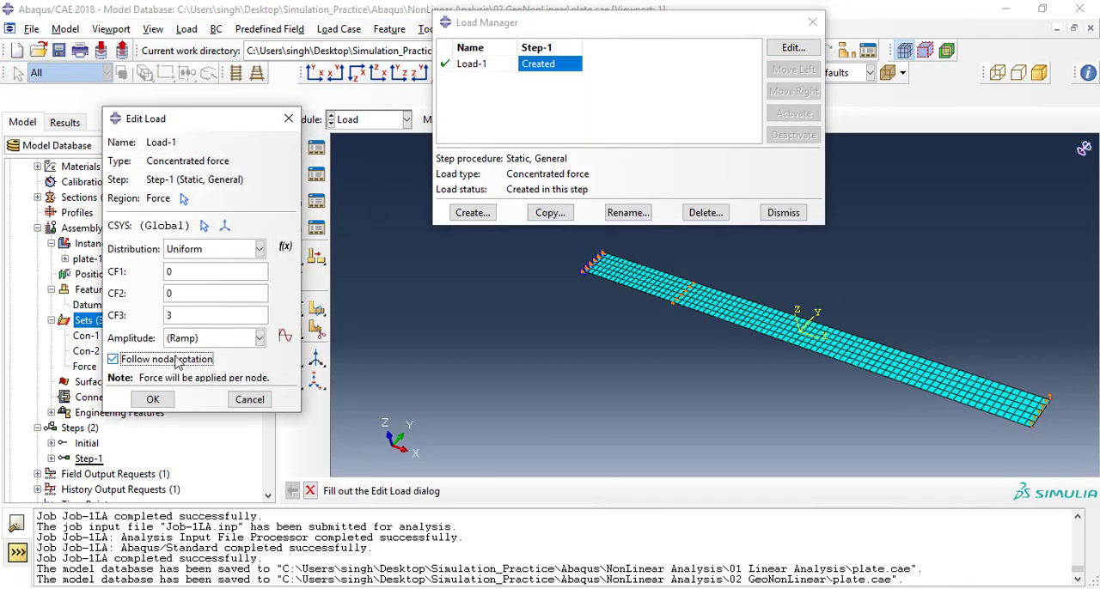
pyautogui.click(153, 401)
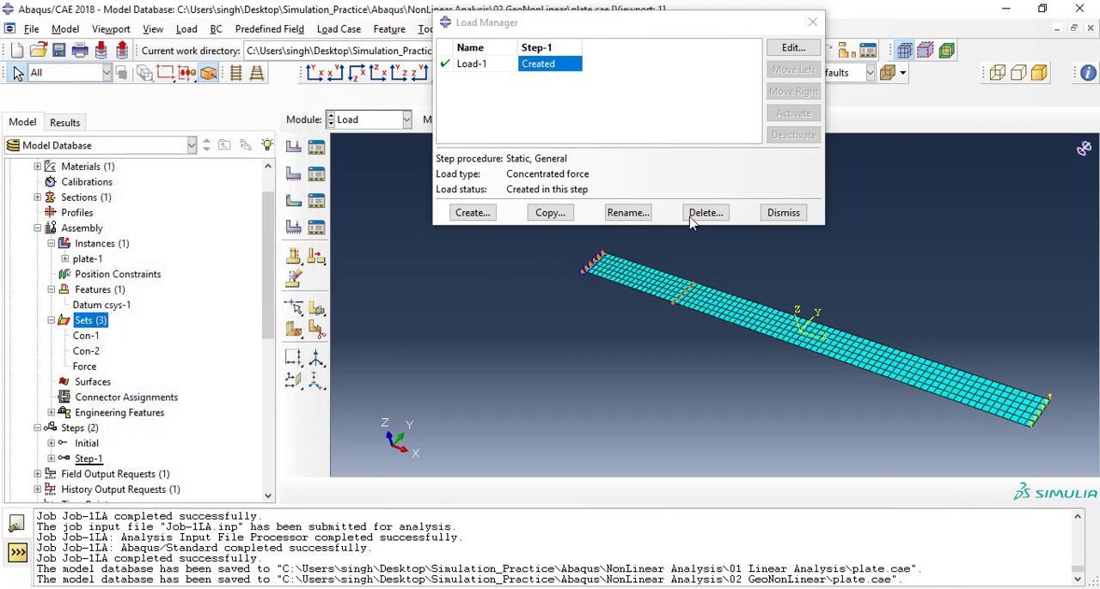
pyautogui.click(781, 213)
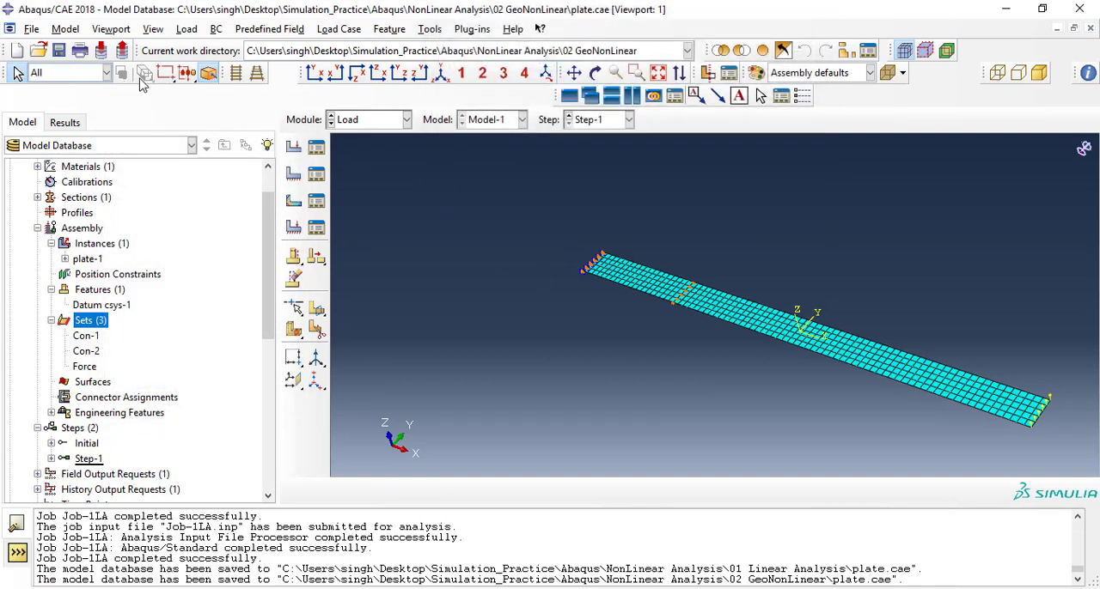
pyautogui.hotkey('ctrl', 's')
# Switch to the Job module and submit Job-1LA for analysis.
pyautogui.click(348, 122)
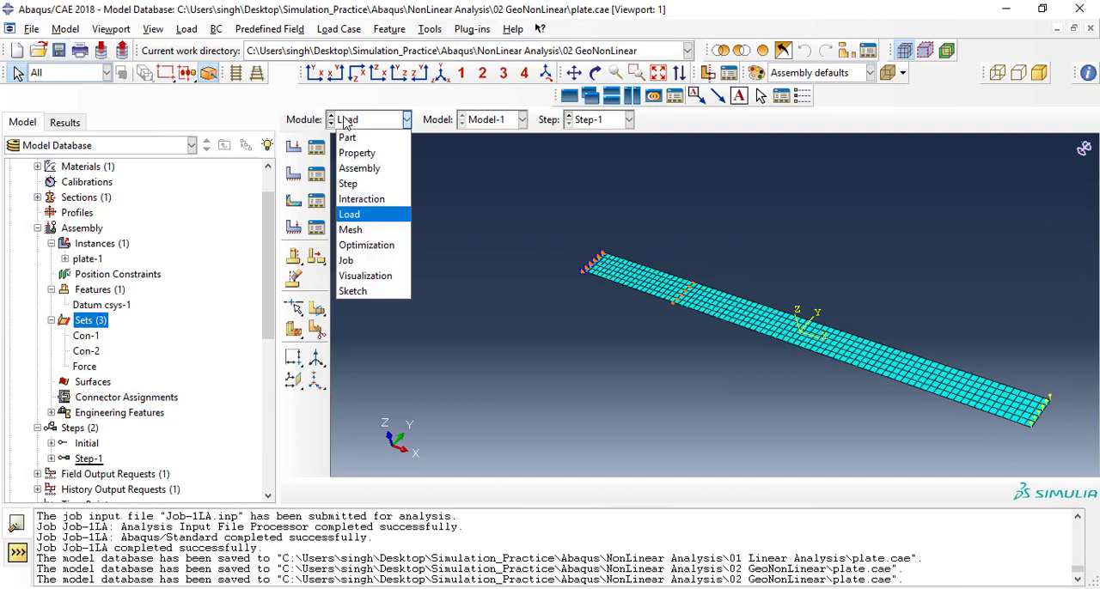
pyautogui.click(352, 264)
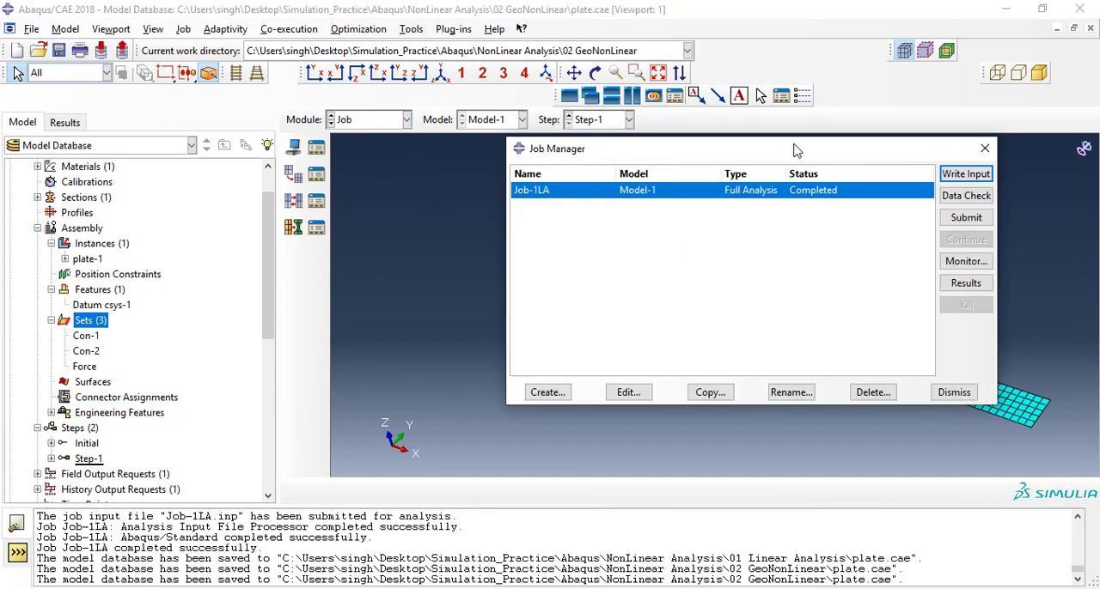
pyautogui.moveTo(795, 150); pyautogui.dragTo(656, 174)
pyautogui.click(821, 242)
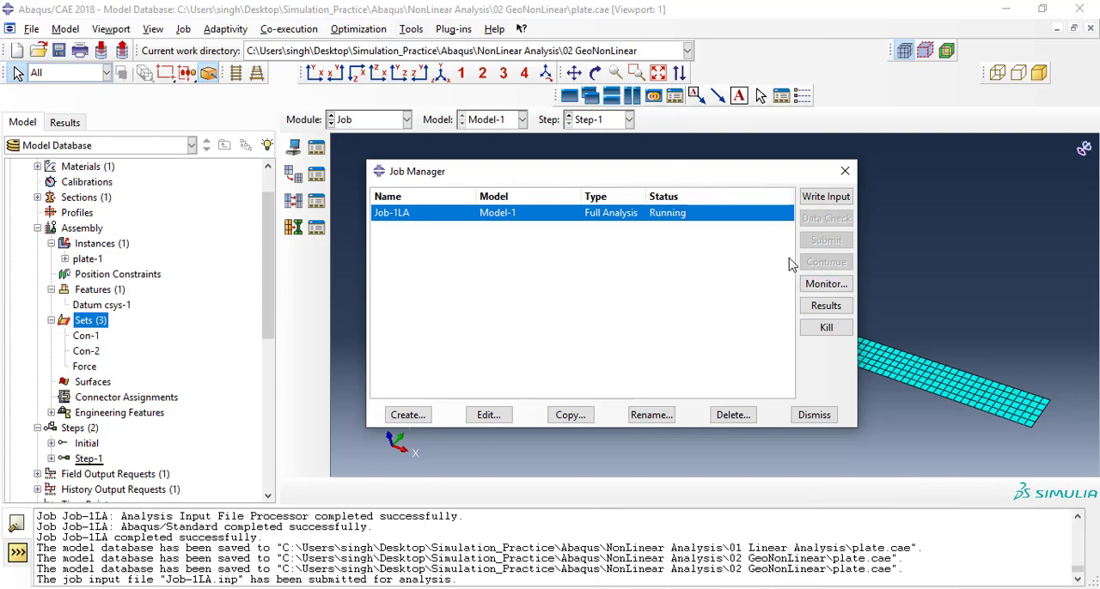
# Monitor Job-1LA until it ends and examine the iterations, cutback attempts and time increments of each increment.
pyautogui.click(826, 284)
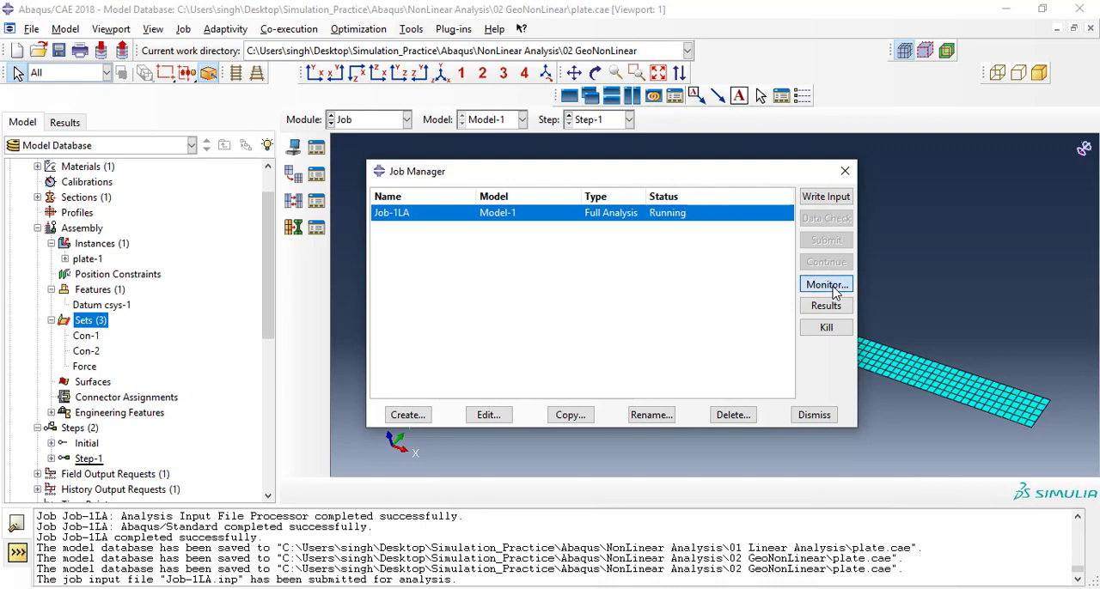
pyautogui.moveTo(420, 81); pyautogui.dragTo(409, 61)
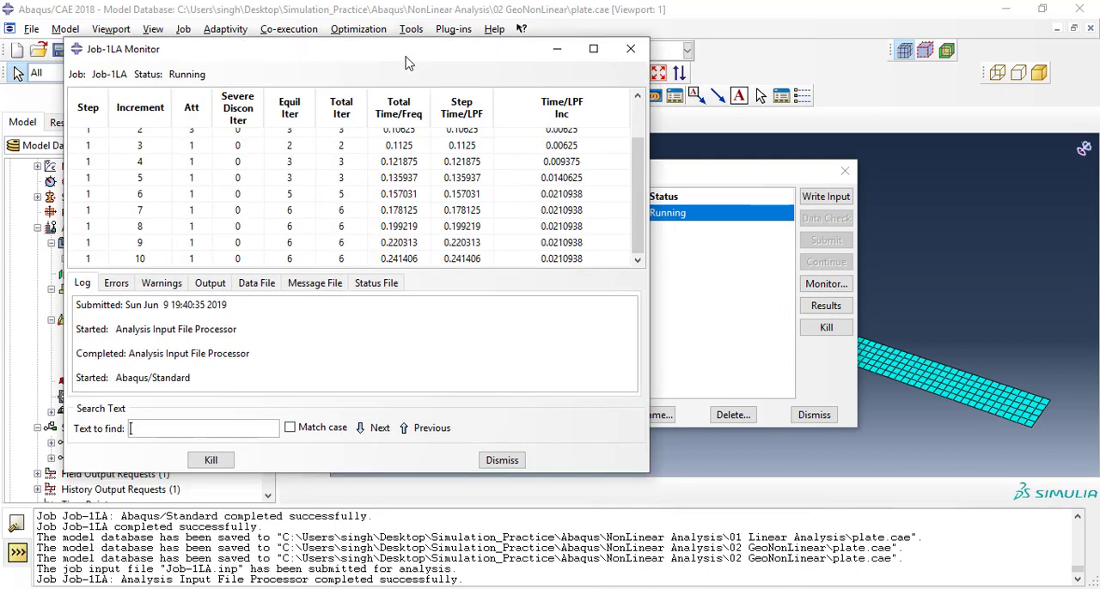
pyautogui.moveTo(637, 173); pyautogui.dragTo(646, 137)
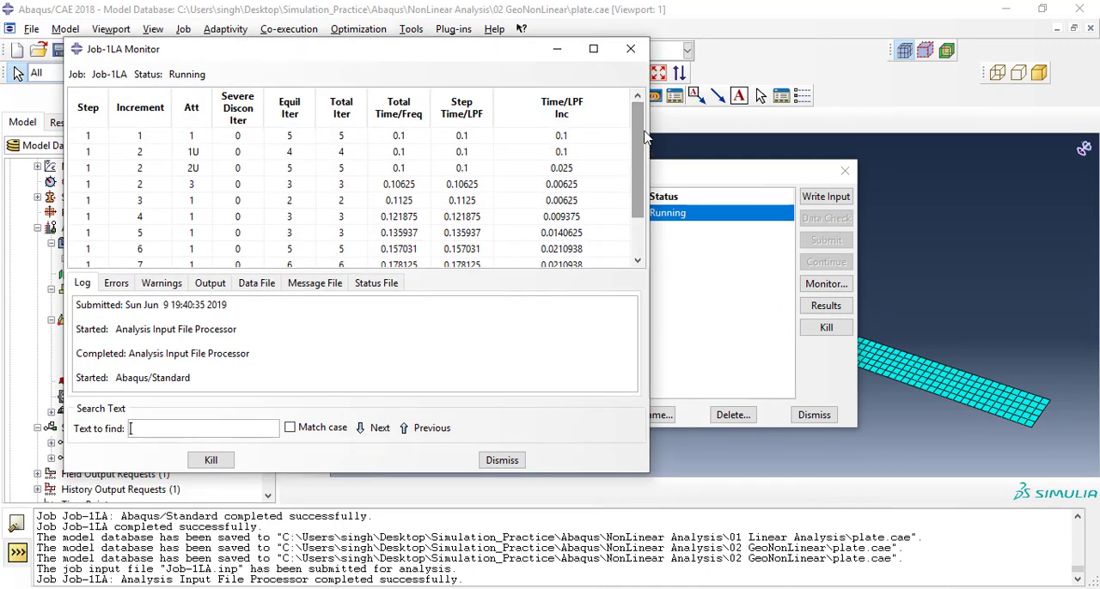
pyautogui.scroll(-4, 195, 153)
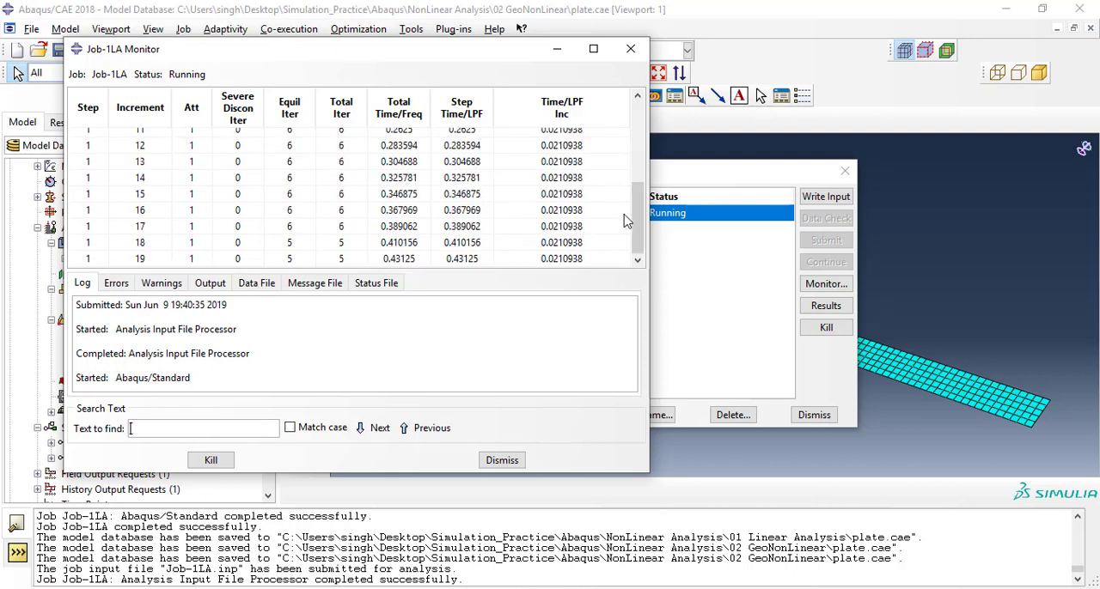
pyautogui.moveTo(637, 213); pyautogui.dragTo(637, 135)
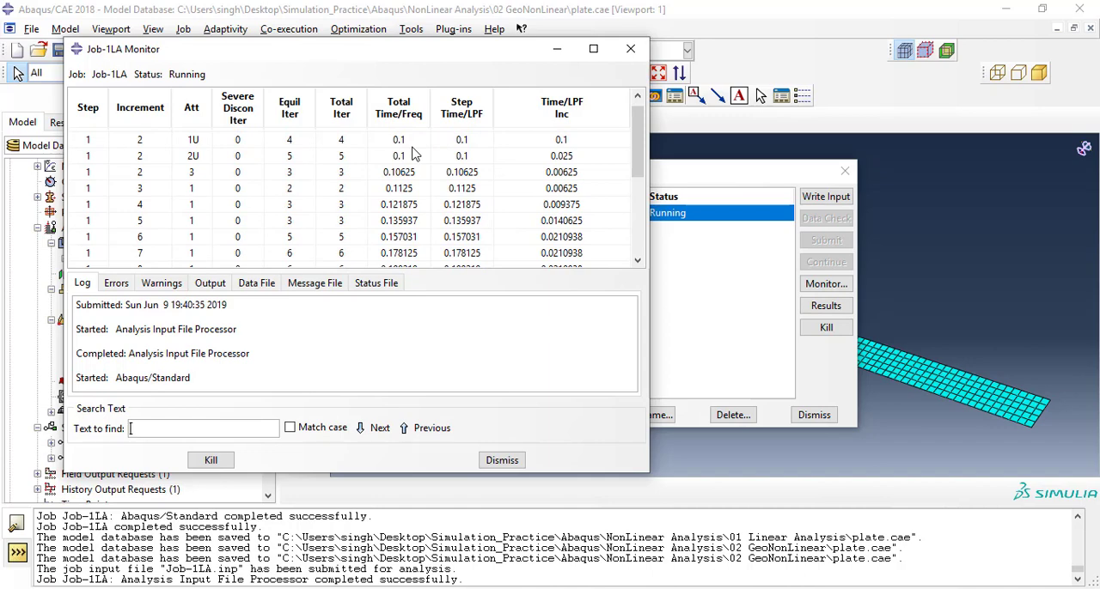
pyautogui.scroll(-7, 413, 153)
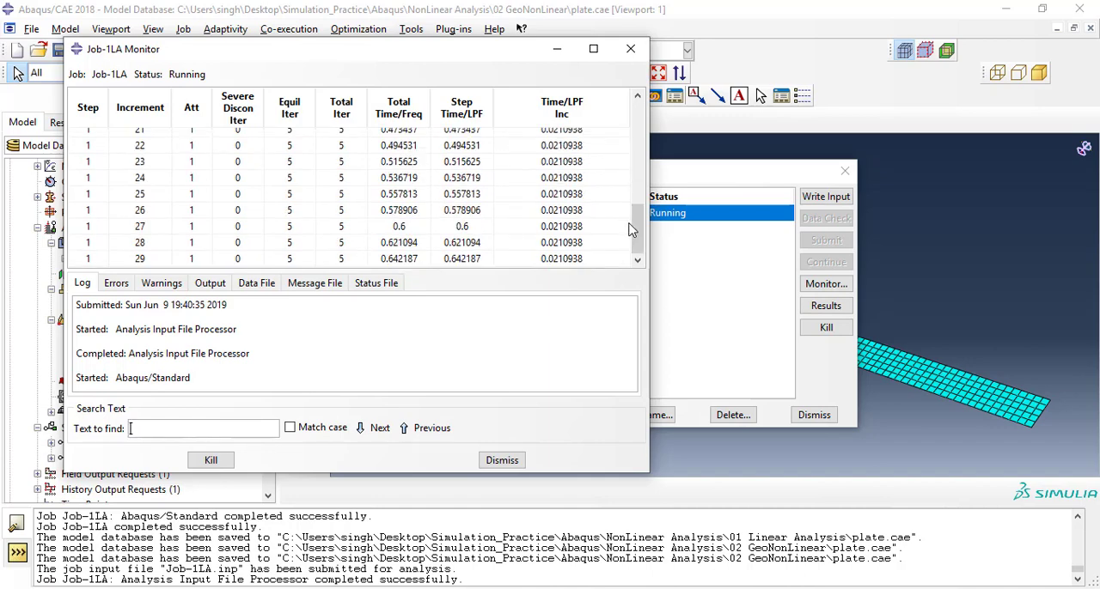
pyautogui.moveTo(635, 227); pyautogui.dragTo(634, 145)
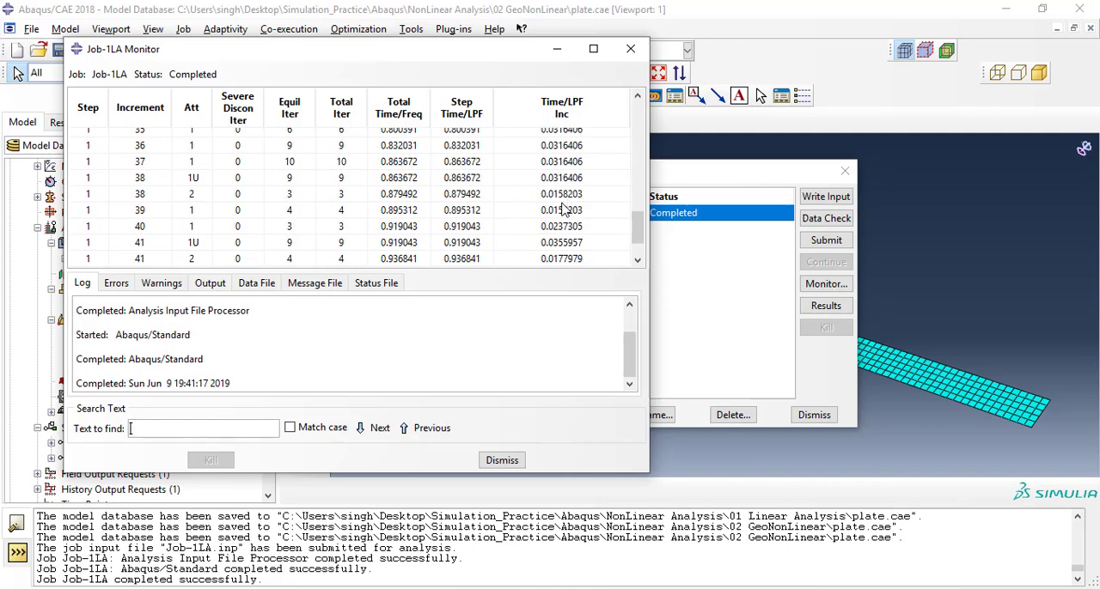
pyautogui.scroll(-1, 563, 210)
pyautogui.scroll(12, 563, 210)
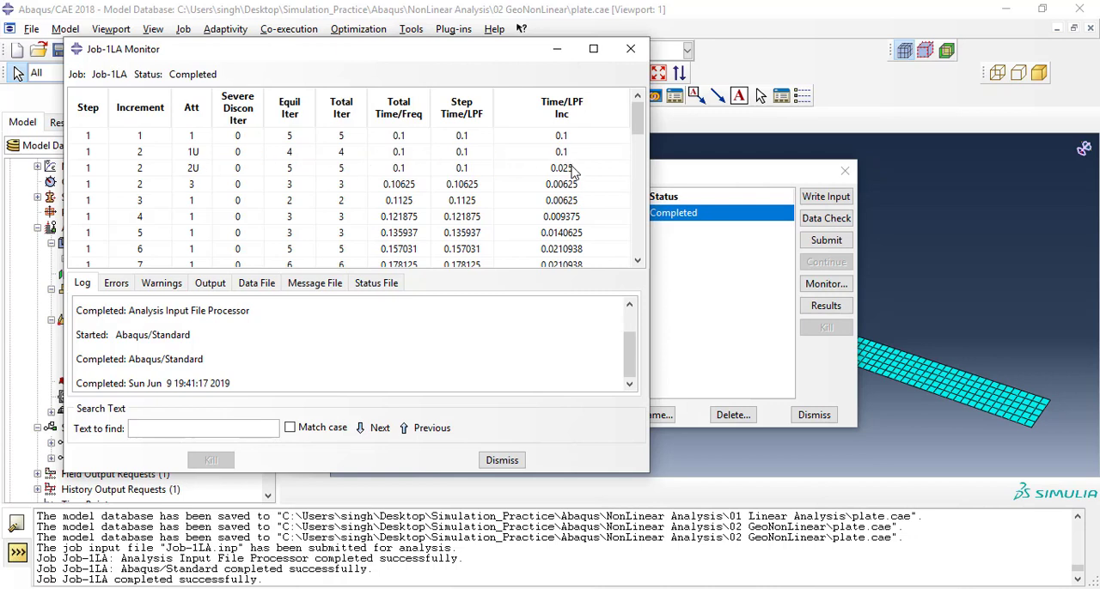
pyautogui.scroll(-3, 574, 175)
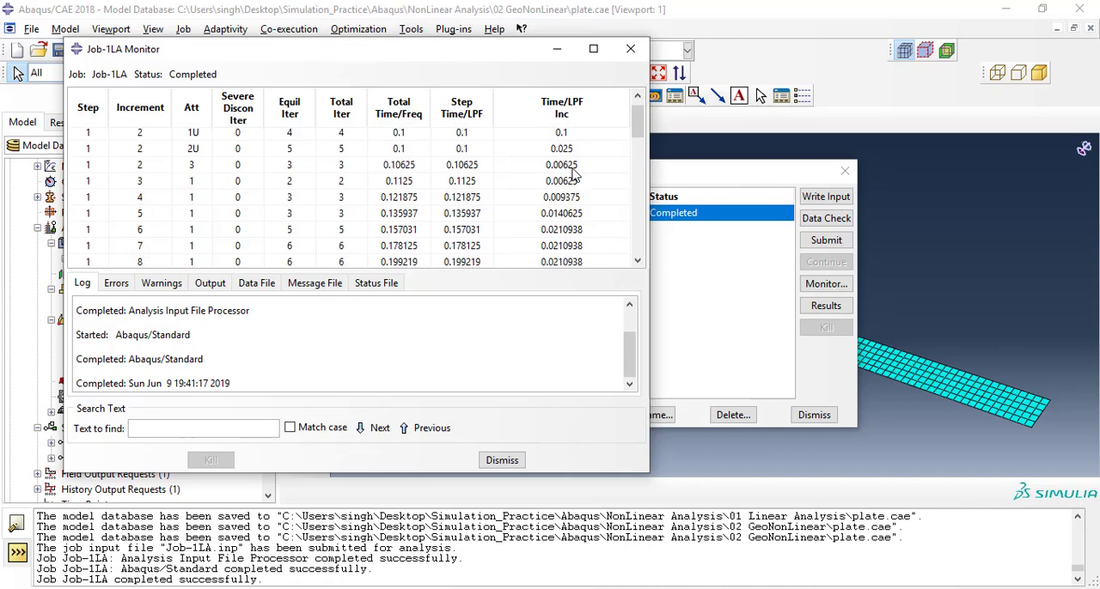
pyautogui.scroll(3, 574, 174)
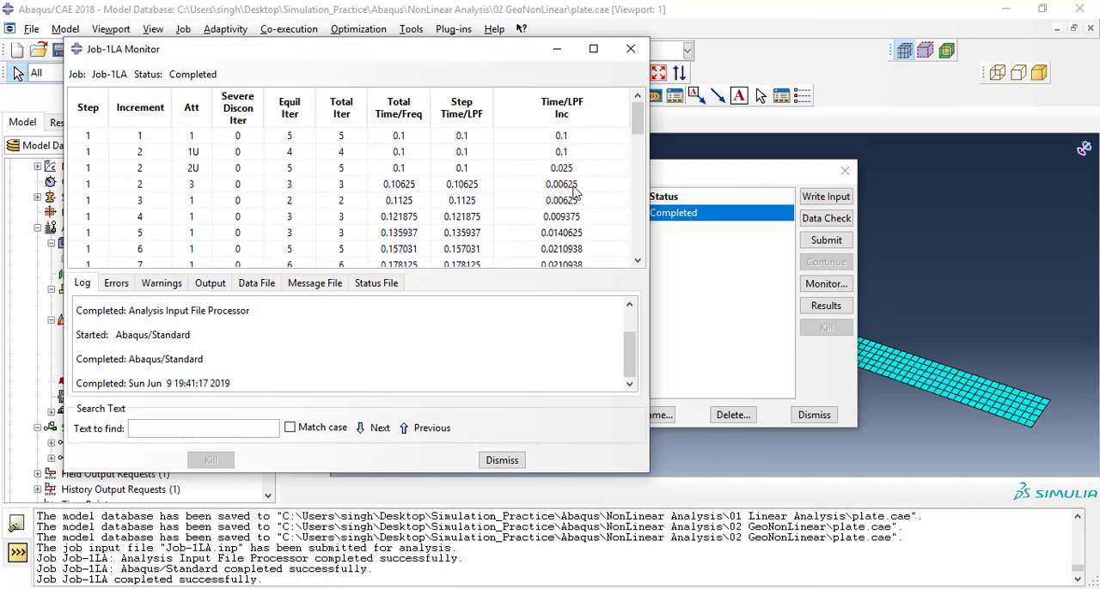
pyautogui.scroll(-15, 573, 191)
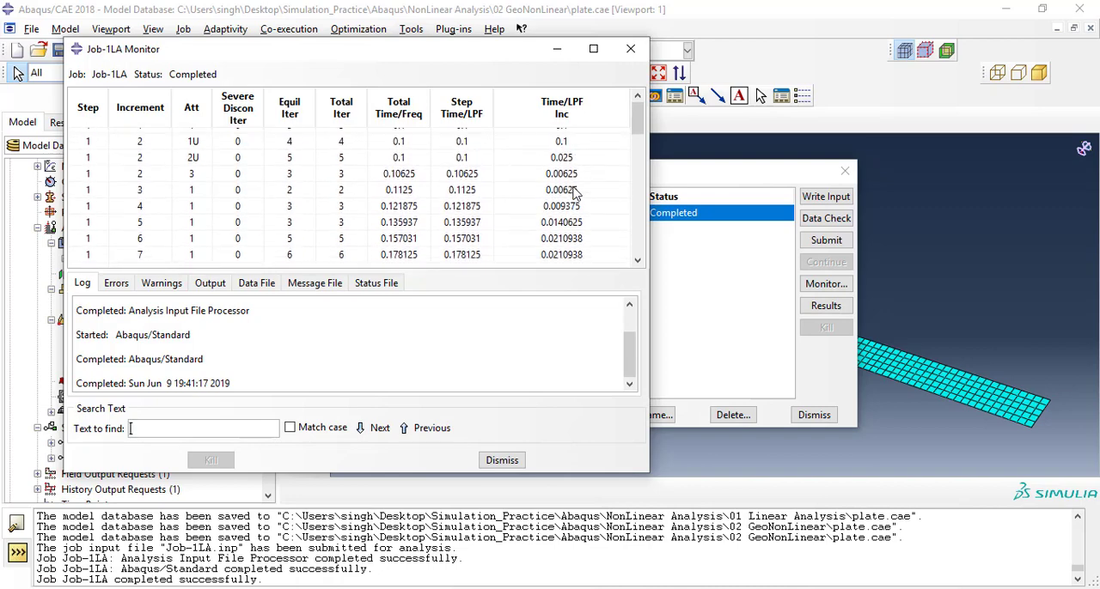
pyautogui.click(502, 461)
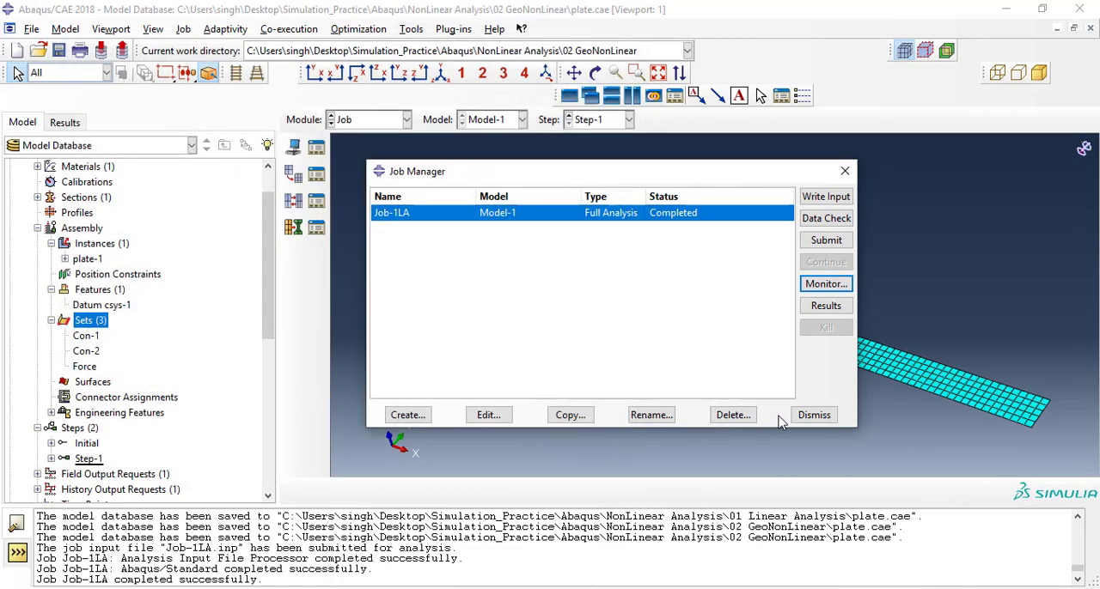
# Open the Job-1LA results and view the Mises stress contours on undeformed and deformed shapes in the X-Z view.
pyautogui.click(826, 306)
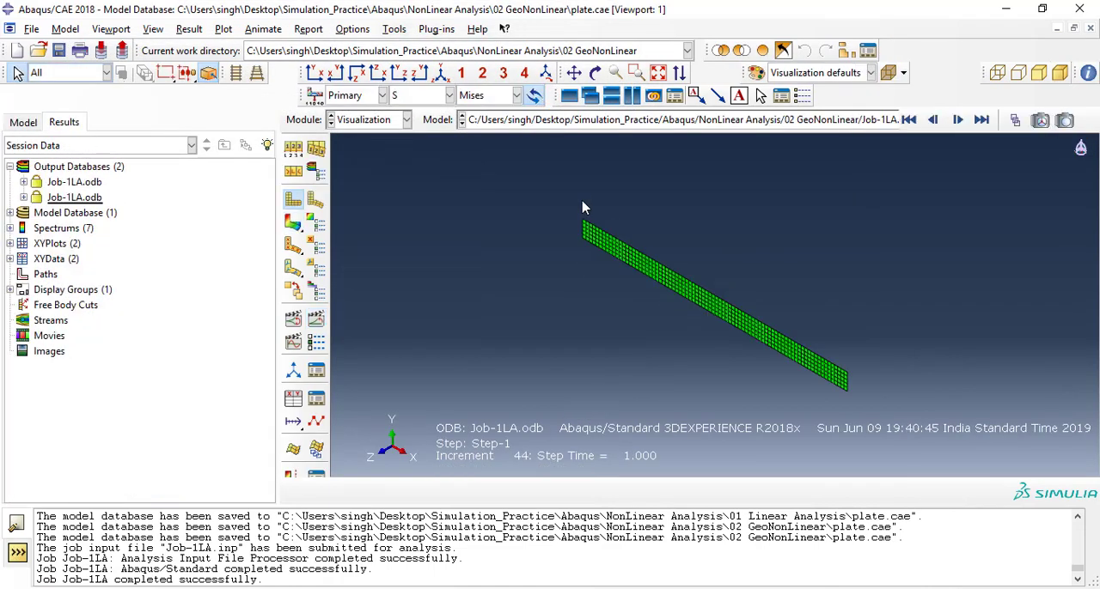
pyautogui.click(293, 222)
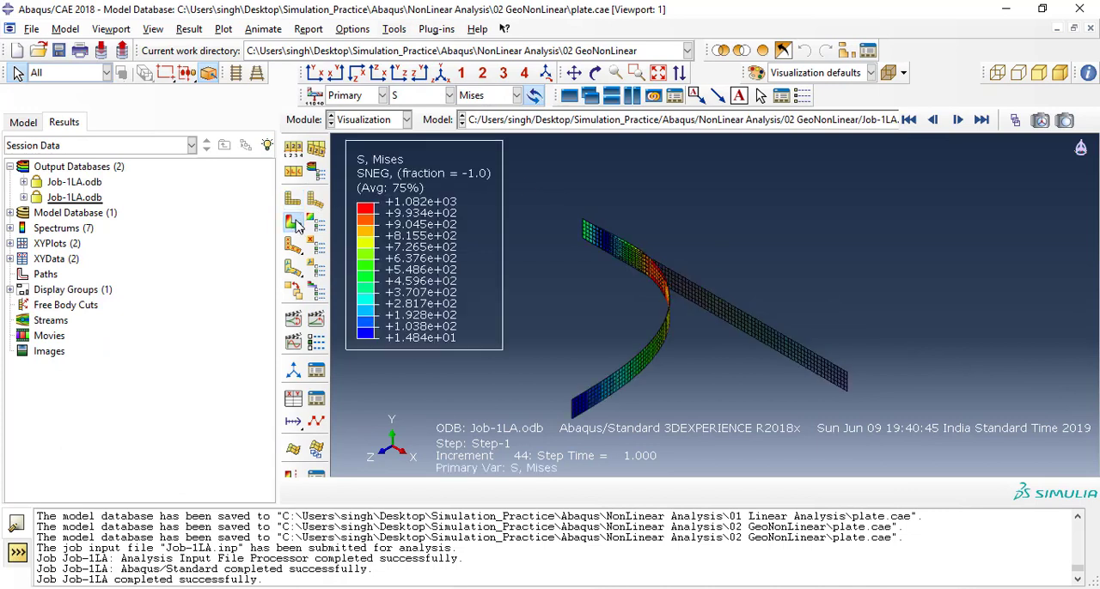
pyautogui.click(378, 74)
pyautogui.keyDown('ctrl'); pyautogui.keyDown('alt'); pyautogui.moveTo(673, 298); pyautogui.dragTo(660, 262, button='middle'); pyautogui.keyUp('alt'); pyautogui.keyUp('ctrl')
pyautogui.keyDown('ctrl'); pyautogui.keyDown('alt'); pyautogui.moveTo(660, 262); pyautogui.dragTo(732, 282, button='right'); pyautogui.keyUp('alt'); pyautogui.keyUp('ctrl')
pyautogui.keyDown('ctrl'); pyautogui.keyDown('alt'); pyautogui.moveTo(732, 279); pyautogui.dragTo(688, 287, button='middle'); pyautogui.keyUp('alt'); pyautogui.keyUp('ctrl')
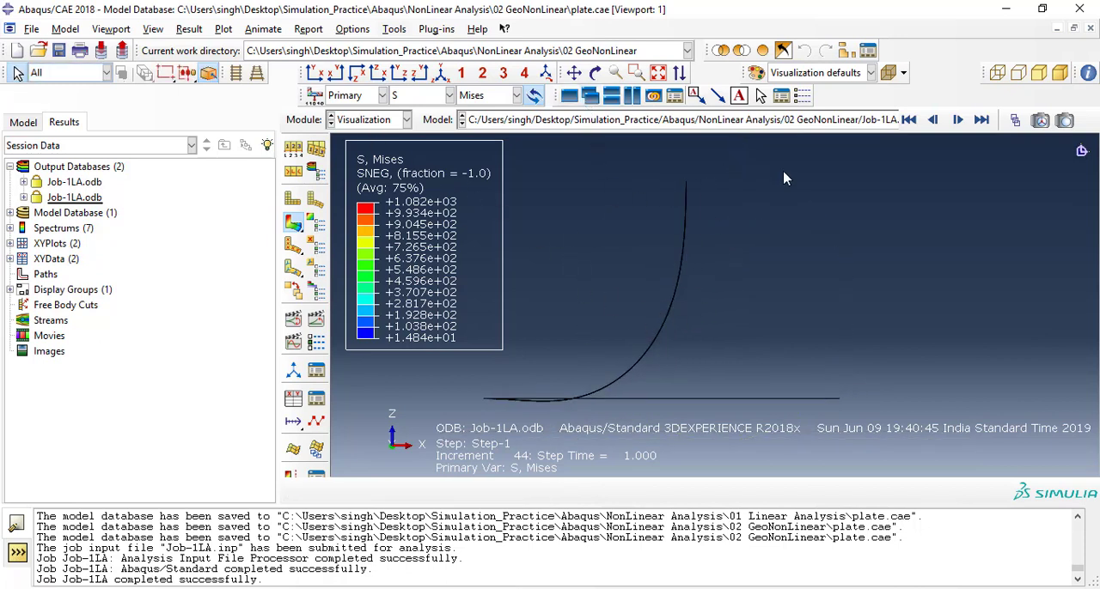
# Show the linear analysis Job-1LA Mises contours in X-Z view in a new viewport, tiled vertically beside the nonlinear results.
pyautogui.click(570, 100)
pyautogui.doubleClick(70, 182)
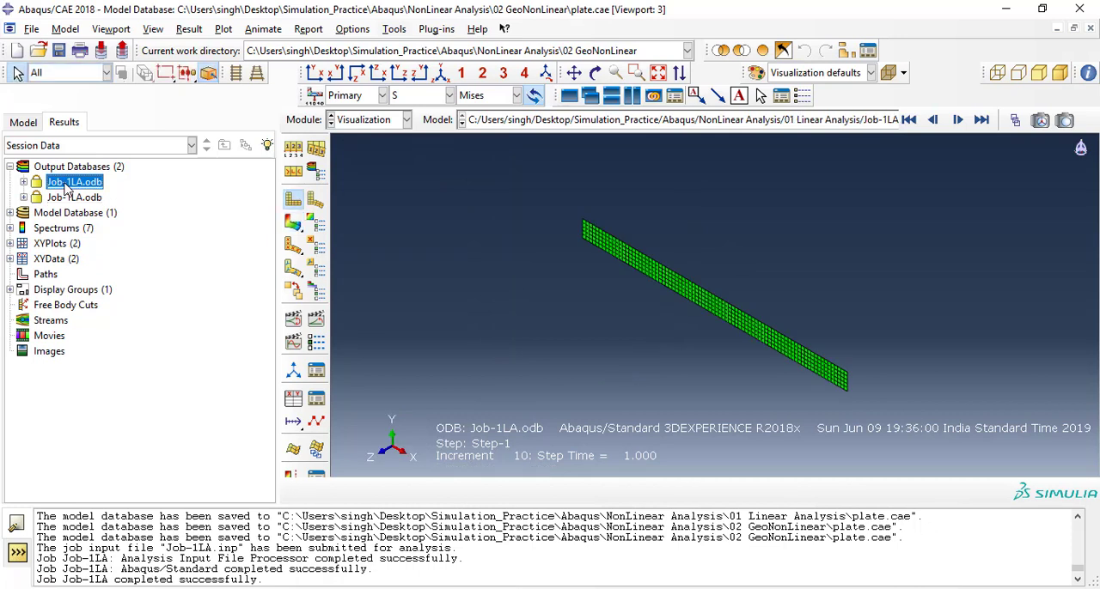
pyautogui.click(383, 75)
pyautogui.click(293, 222)
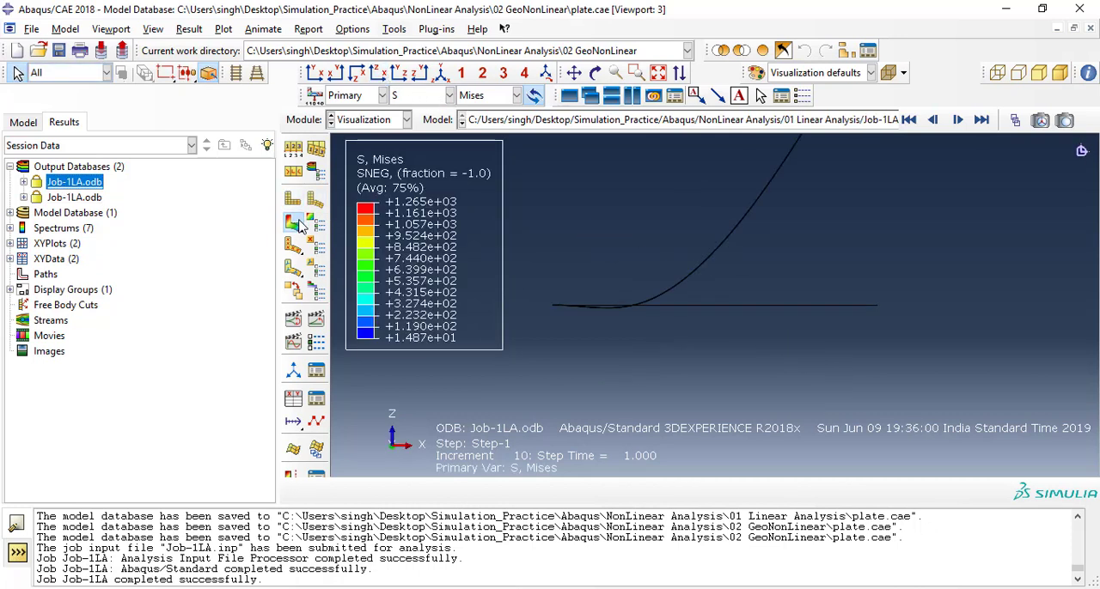
pyautogui.click(632, 96)
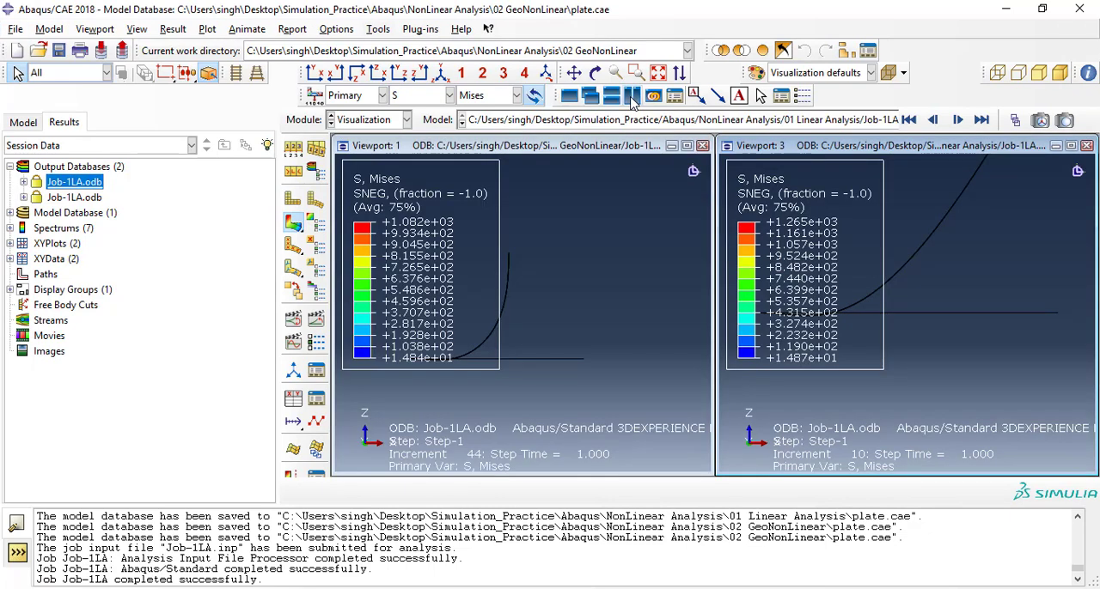
# Reposition and scale both deformed plates clear of their legends, and widen the vertically tiled viewports to fill the canvas.
pyautogui.keyDown('ctrl'); pyautogui.keyDown('alt'); pyautogui.moveTo(571, 209); pyautogui.dragTo(651, 206, button='middle'); pyautogui.keyUp('alt'); pyautogui.keyUp('ctrl')
pyautogui.keyDown('ctrl'); pyautogui.keyDown('alt'); pyautogui.moveTo(650, 207); pyautogui.dragTo(650, 236, button='right'); pyautogui.keyUp('alt'); pyautogui.keyUp('ctrl')
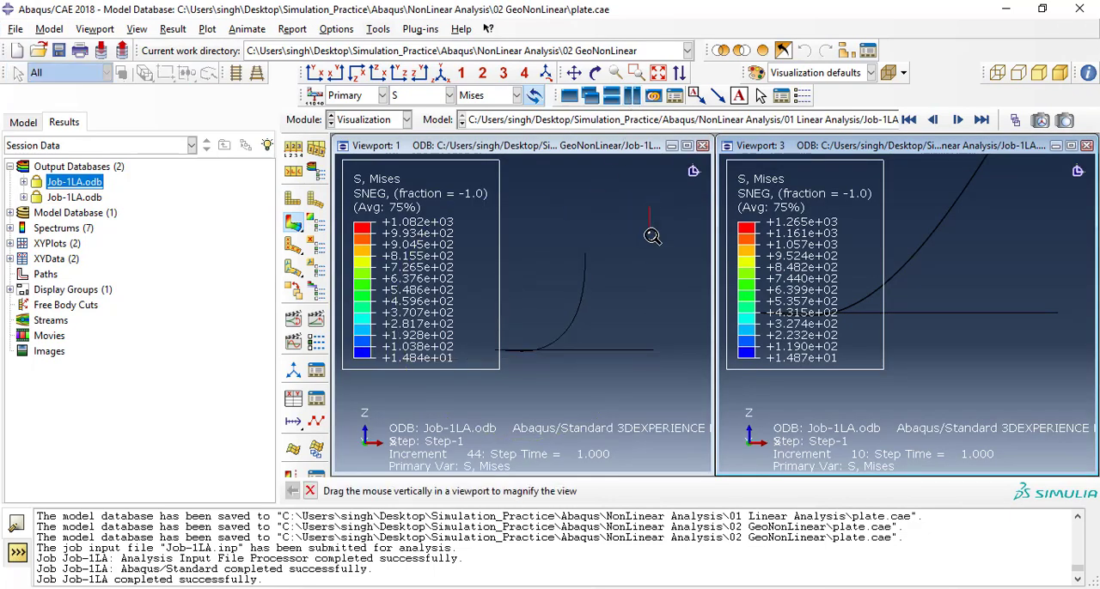
pyautogui.keyDown('ctrl'); pyautogui.keyDown('alt'); pyautogui.moveTo(996, 251); pyautogui.dragTo(972, 272); pyautogui.keyUp('alt'); pyautogui.keyUp('ctrl')
pyautogui.keyDown('ctrl'); pyautogui.keyDown('alt'); pyautogui.moveTo(991, 309); pyautogui.dragTo(1005, 376, button='right'); pyautogui.keyUp('alt'); pyautogui.keyUp('ctrl')
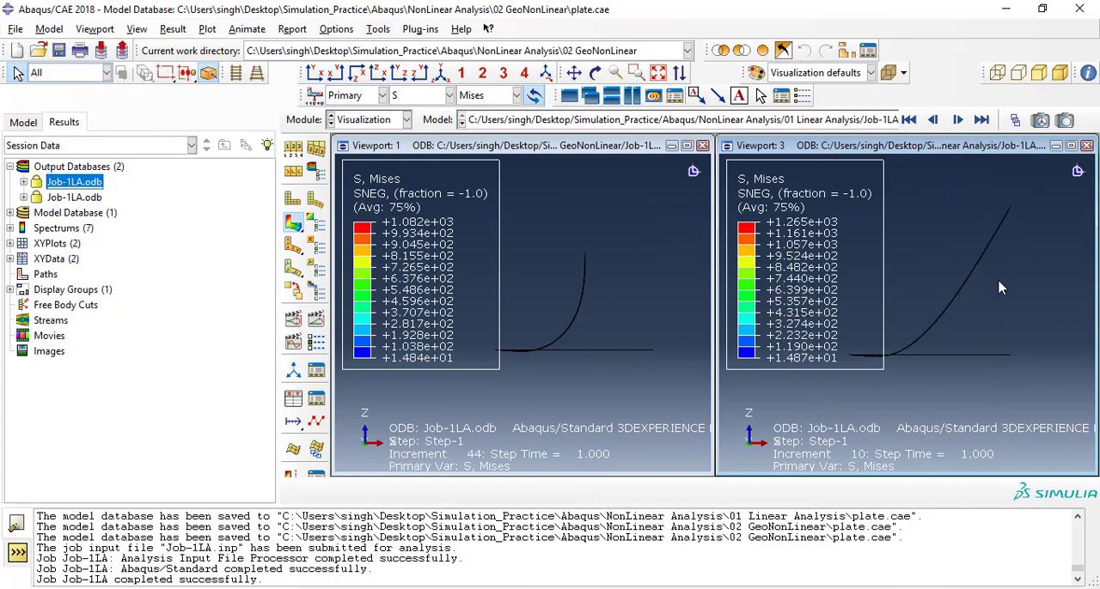
pyautogui.moveTo(998, 284)
pyautogui.keyDown('ctrl'); pyautogui.keyDown('alt'); pyautogui.mouseDown(button='middle')
pyautogui.moveTo(1003, 309)
pyautogui.moveTo(1004, 291)
pyautogui.mouseUp(button='middle'); pyautogui.keyUp('alt'); pyautogui.keyUp('ctrl')
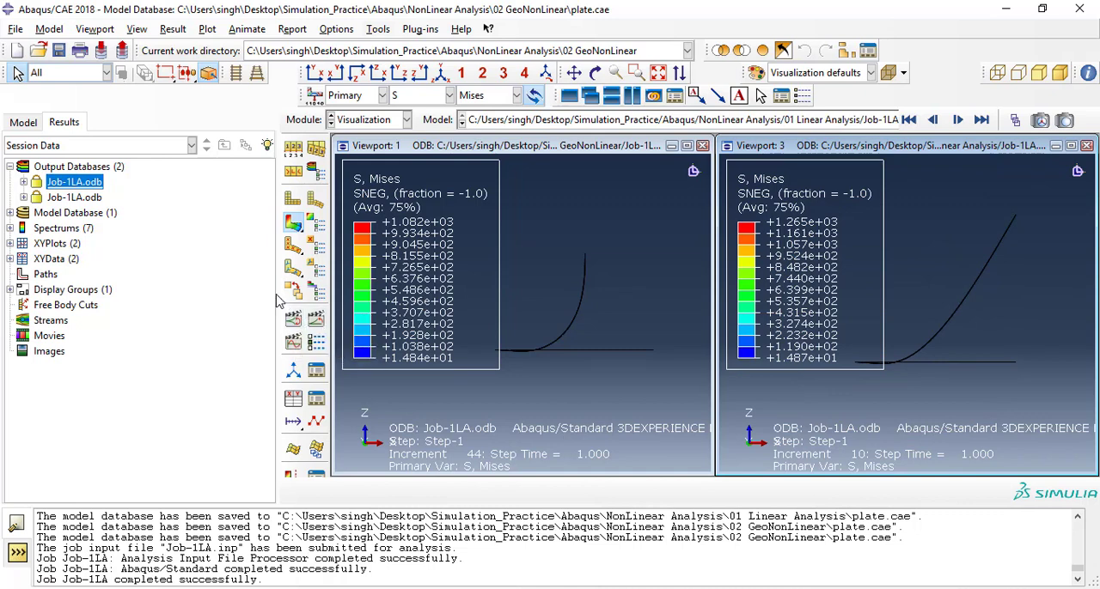
pyautogui.moveTo(276, 289); pyautogui.dragTo(200, 281)
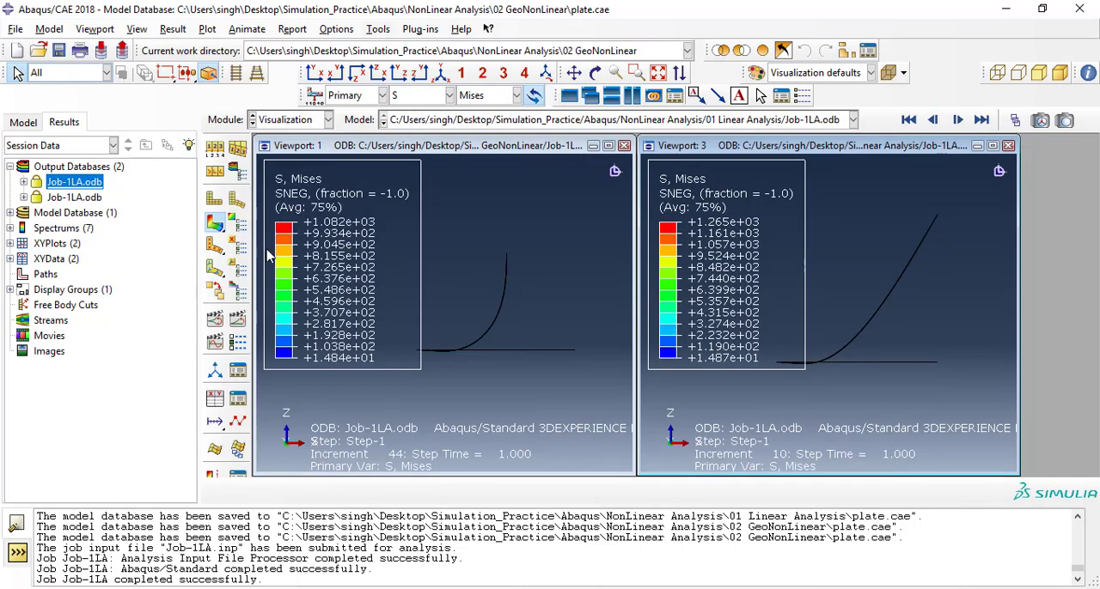
pyautogui.click(628, 97)
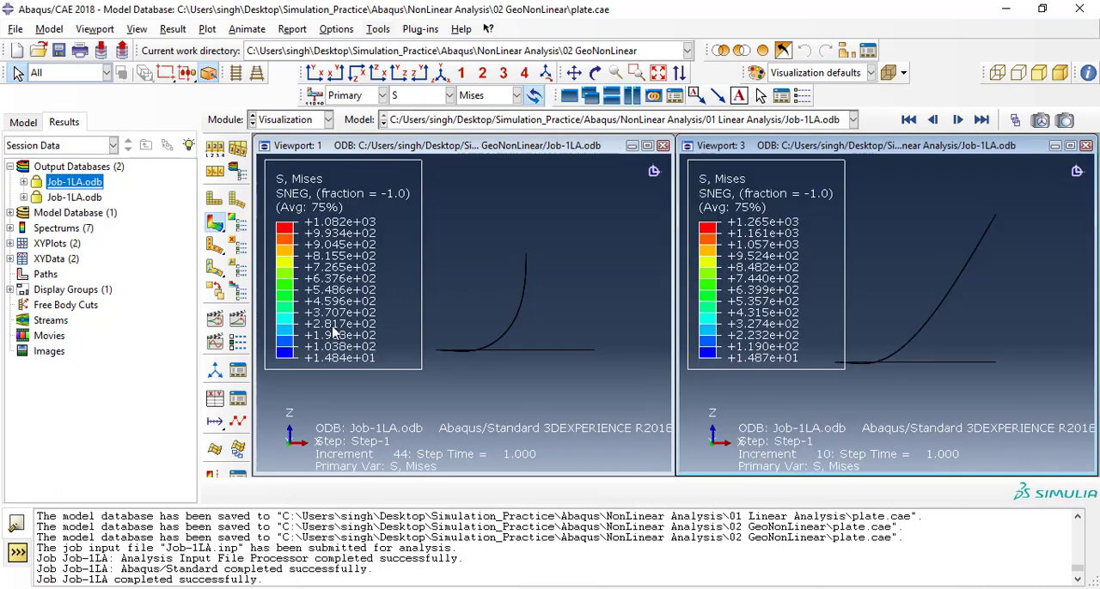
# Animate the time history in the linear and nonlinear result viewports and end on the last frame.
pyautogui.click(239, 324)
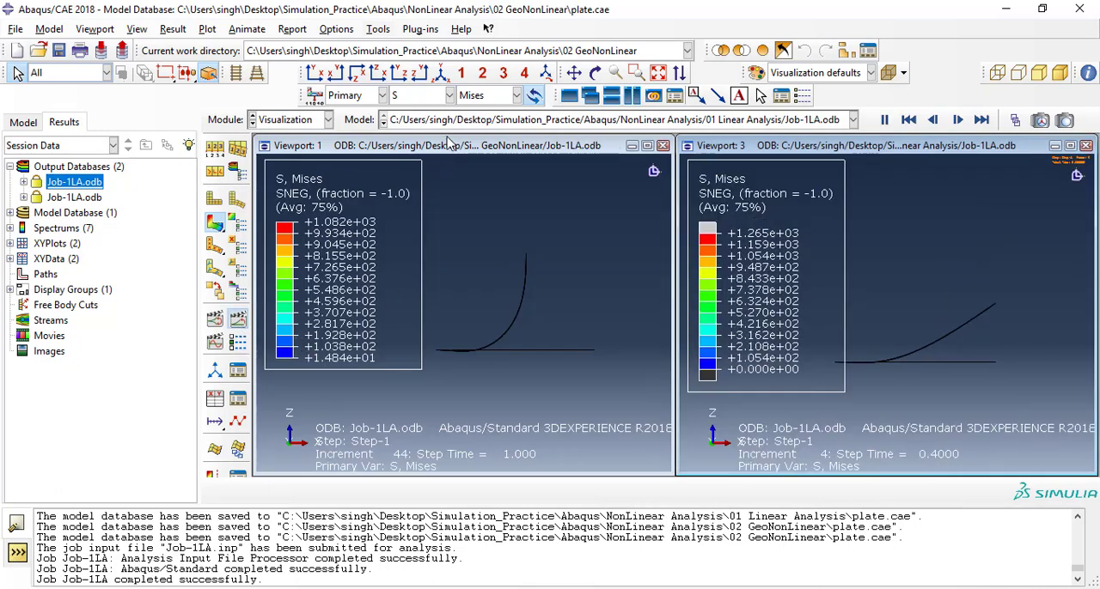
pyautogui.click(444, 148)
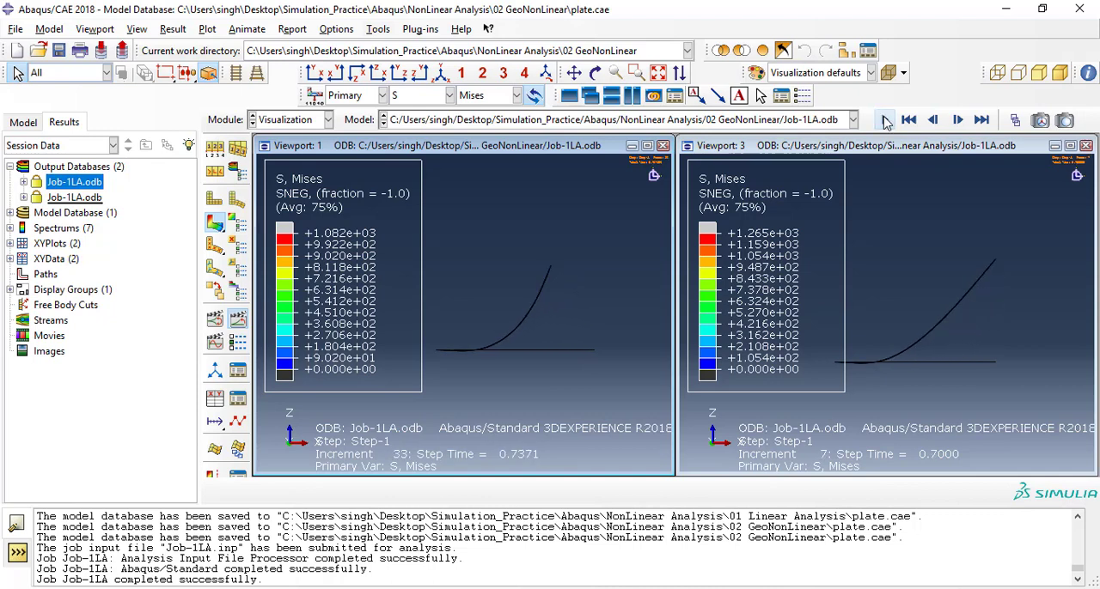
pyautogui.click(981, 120)
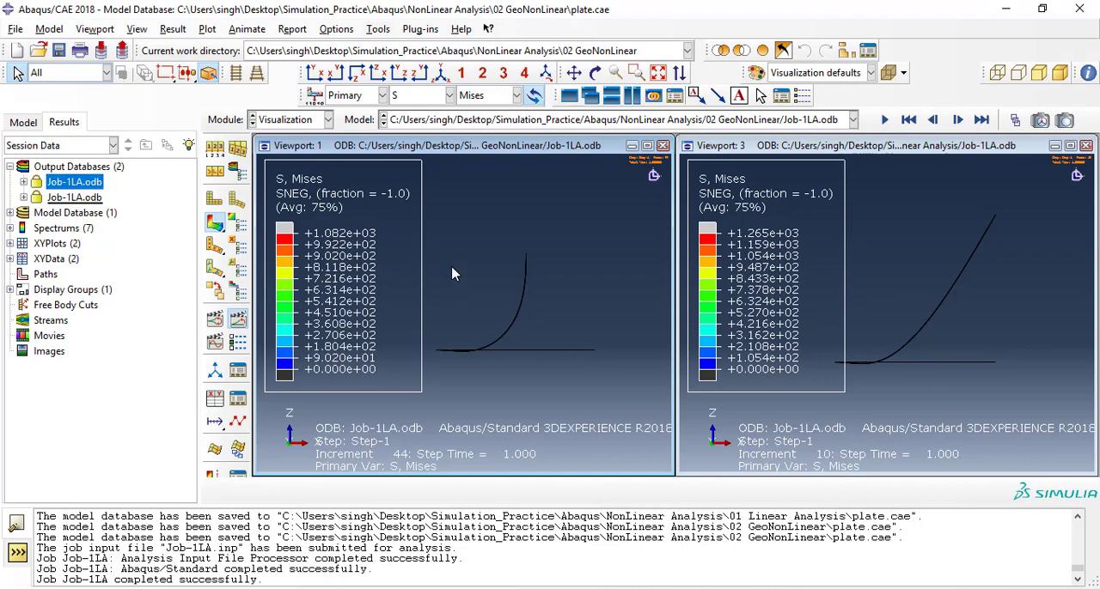
# Switch to the Property module with the plate viewport maximized and save the model database.
pyautogui.click(288, 123)
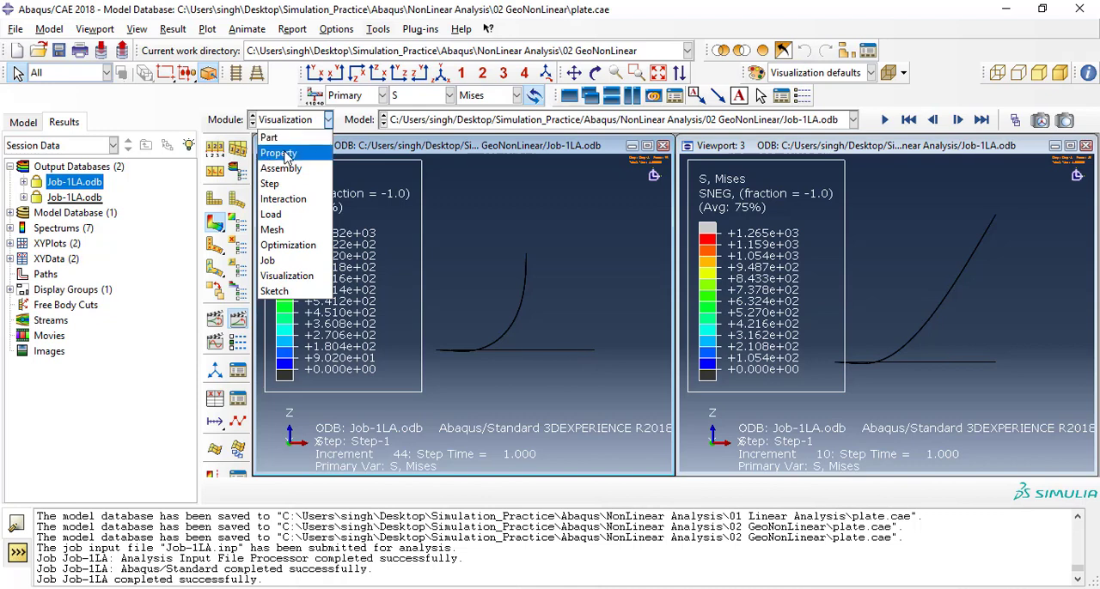
pyautogui.click(283, 154)
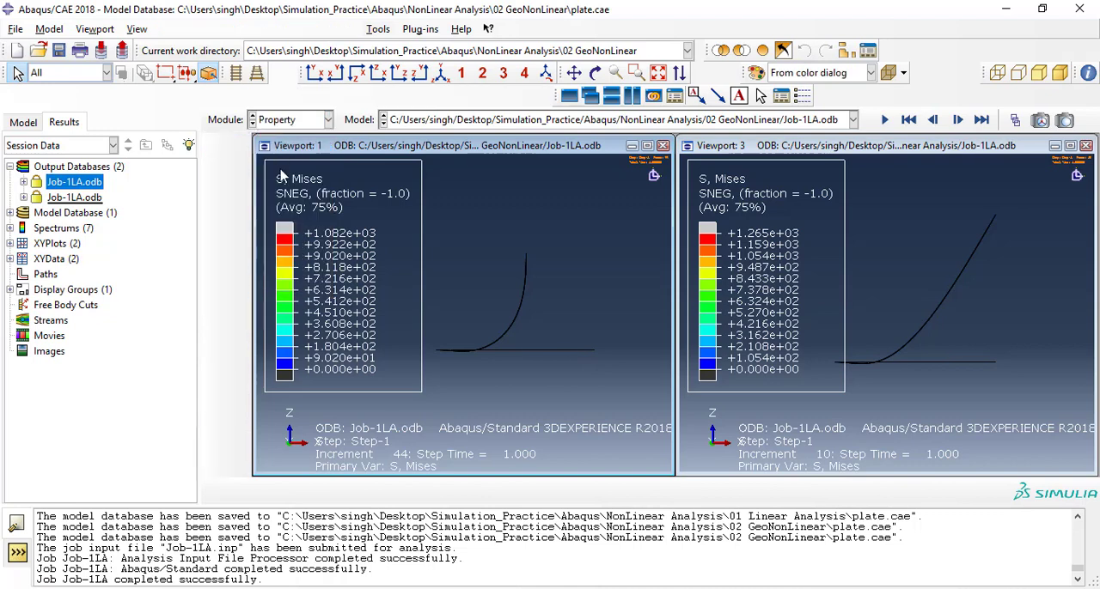
pyautogui.click(647, 146)
pyautogui.click(58, 49)
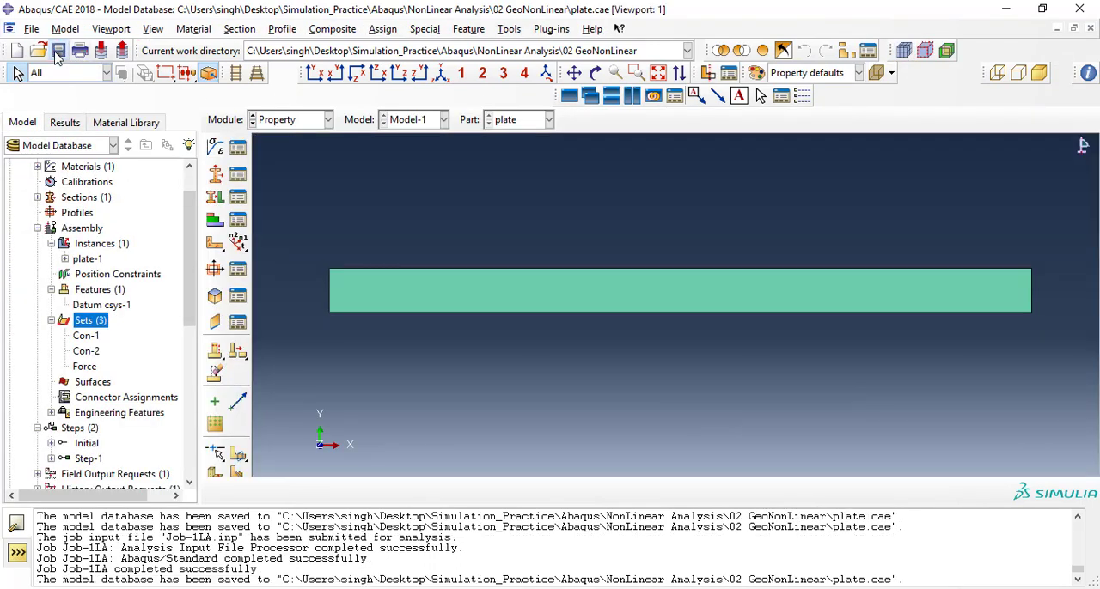
# Save the model database as plate.cae in a new folder named 03 MatNL inside NonLinear Analysis.
pyautogui.click(31, 29)
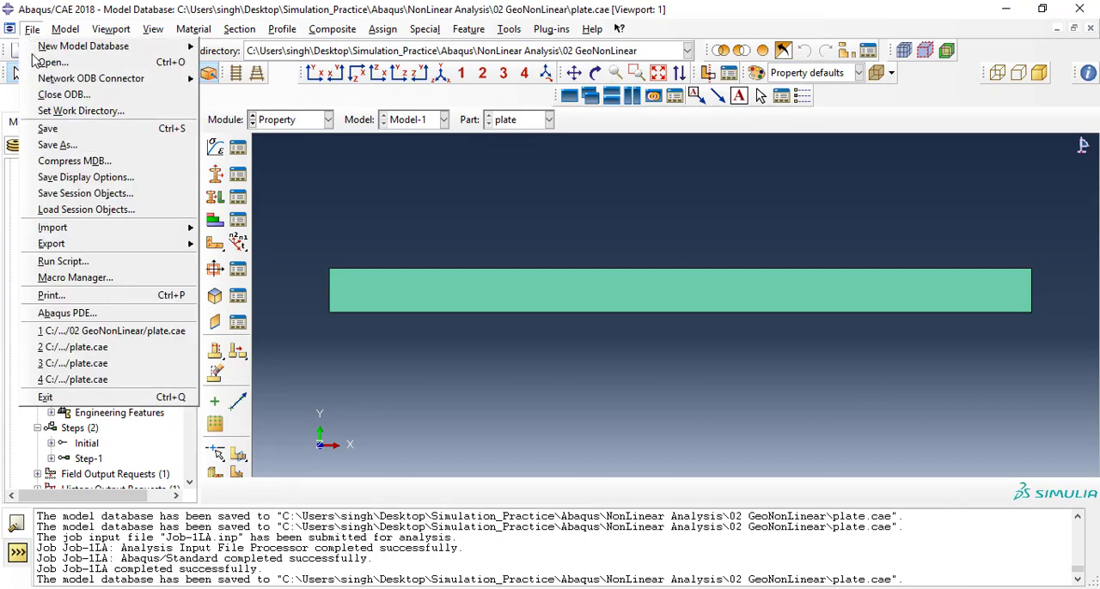
pyautogui.click(92, 146)
pyautogui.click(450, 131)
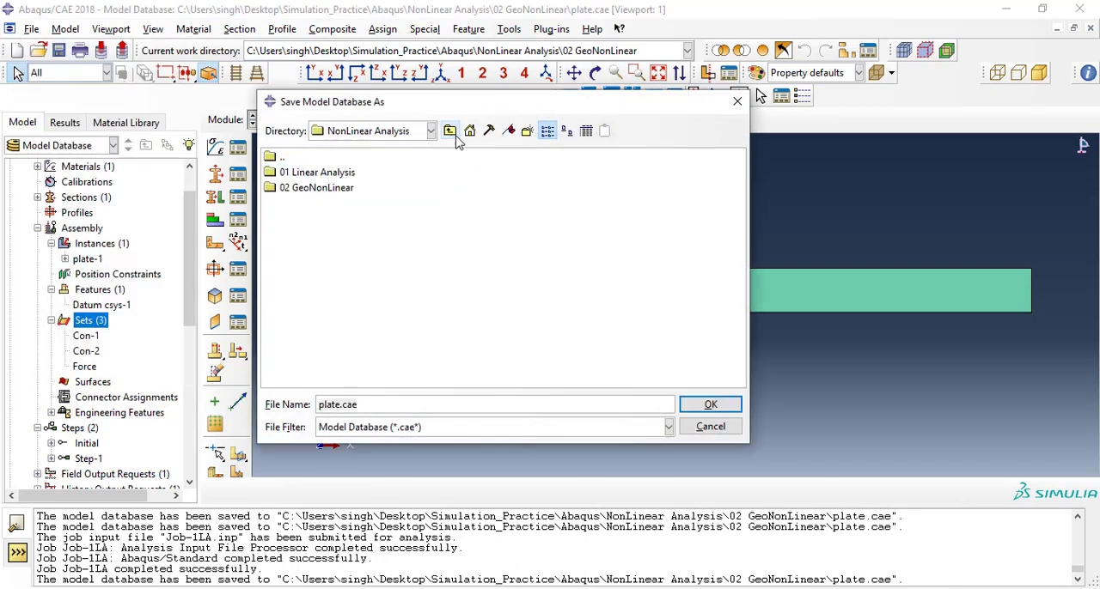
pyautogui.click(526, 132)
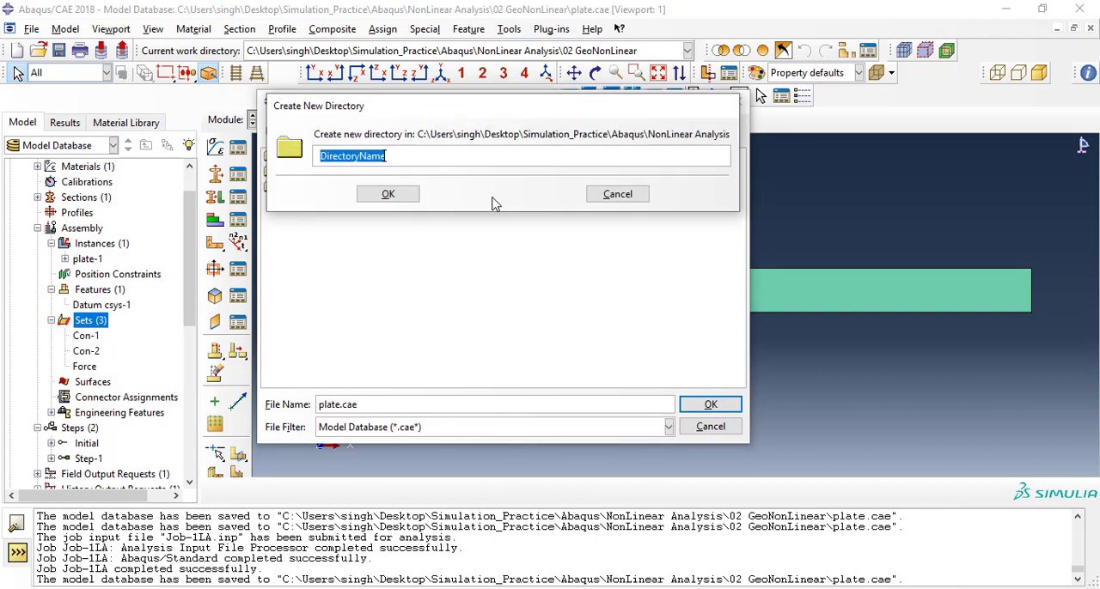
pyautogui.write('03')
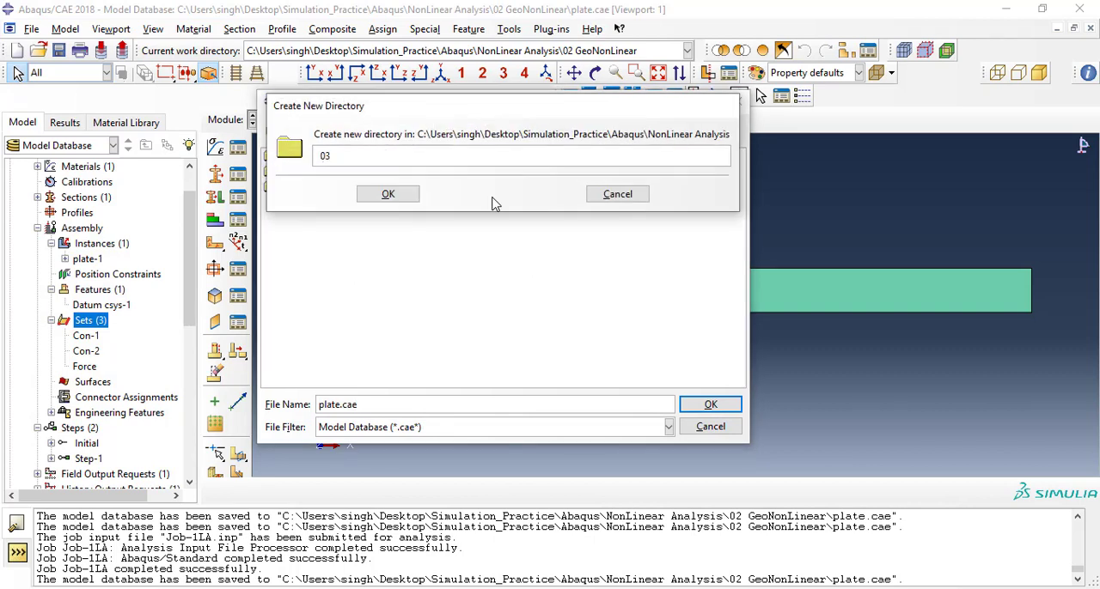
pyautogui.write(' MatNL')
pyautogui.click(391, 196)
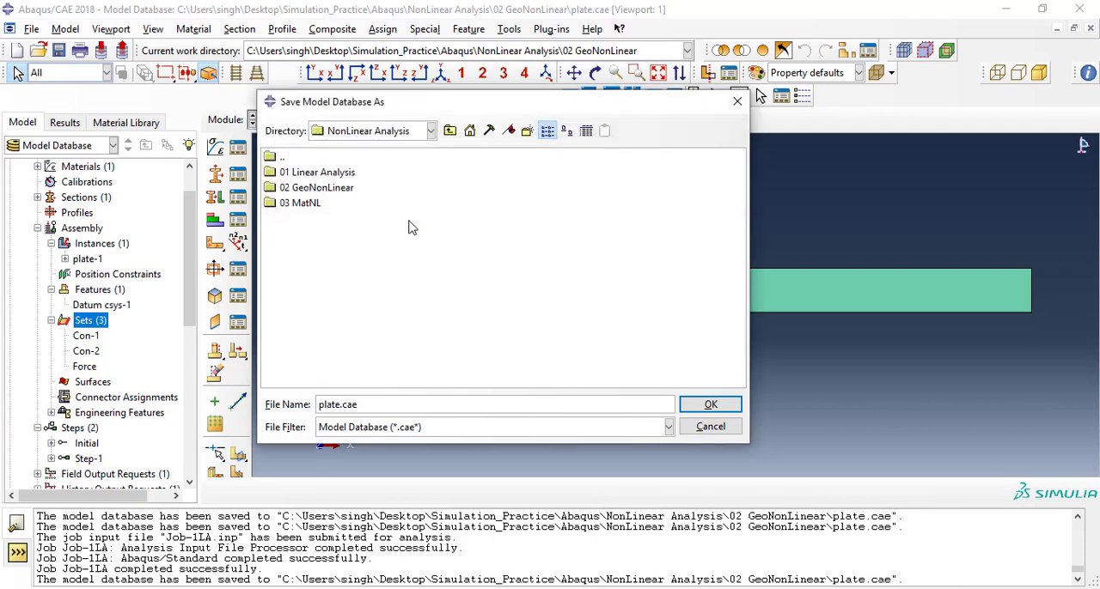
pyautogui.doubleClick(299, 203)
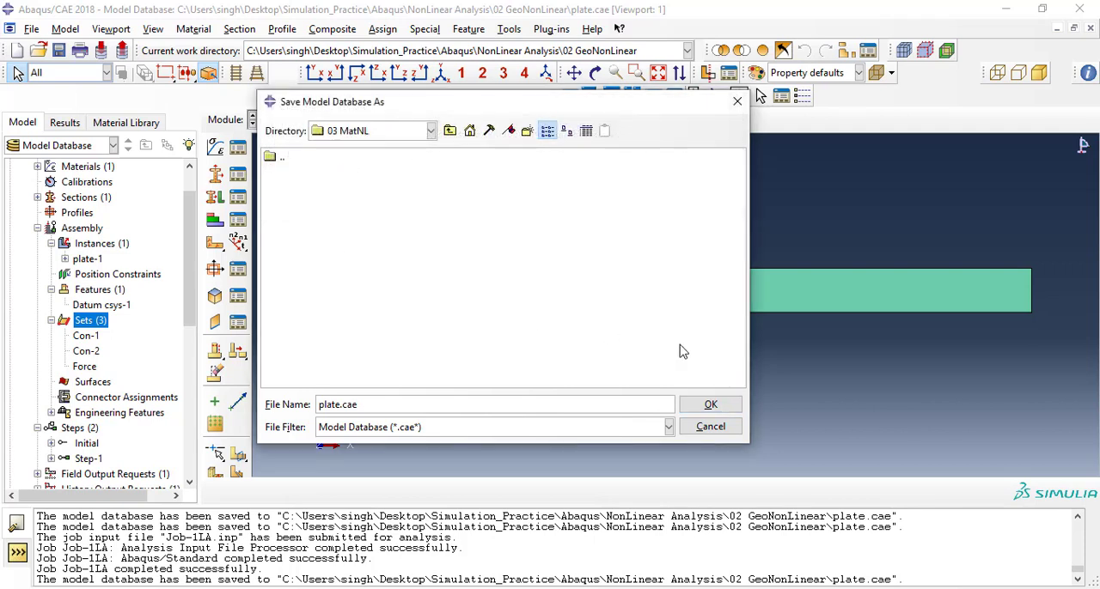
pyautogui.click(725, 411)
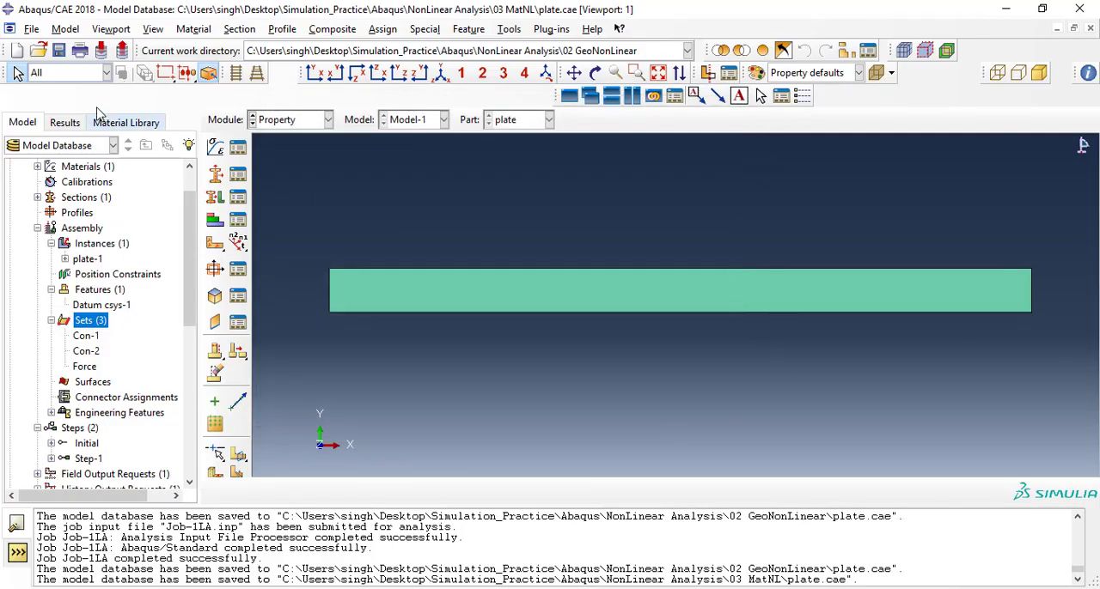
# Set the work directory to the 03 MatNL folder.
pyautogui.click(31, 28)
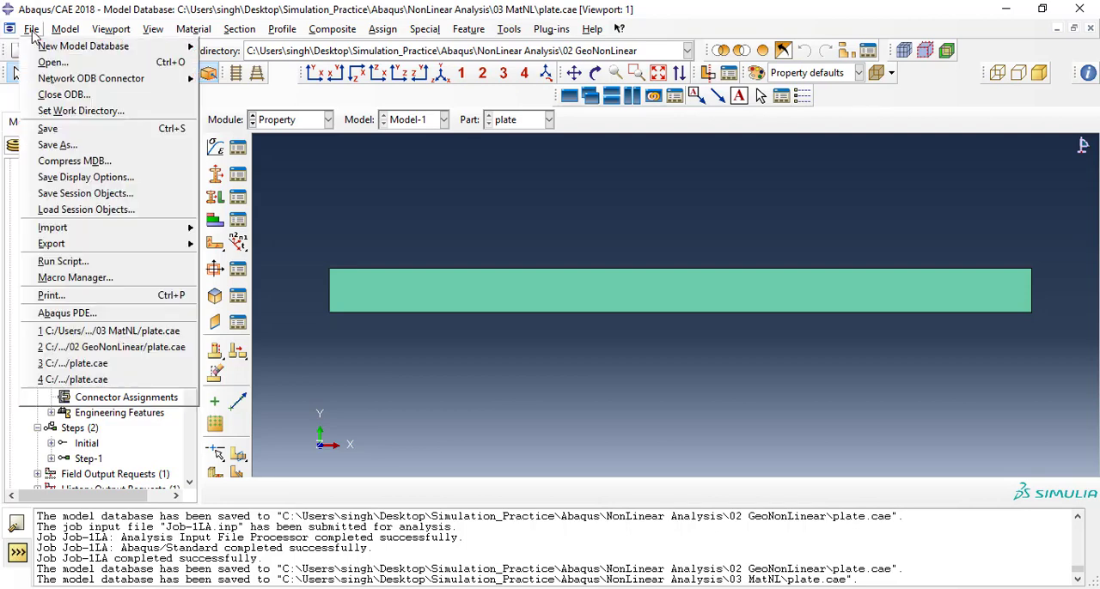
pyautogui.click(77, 111)
pyautogui.click(643, 302)
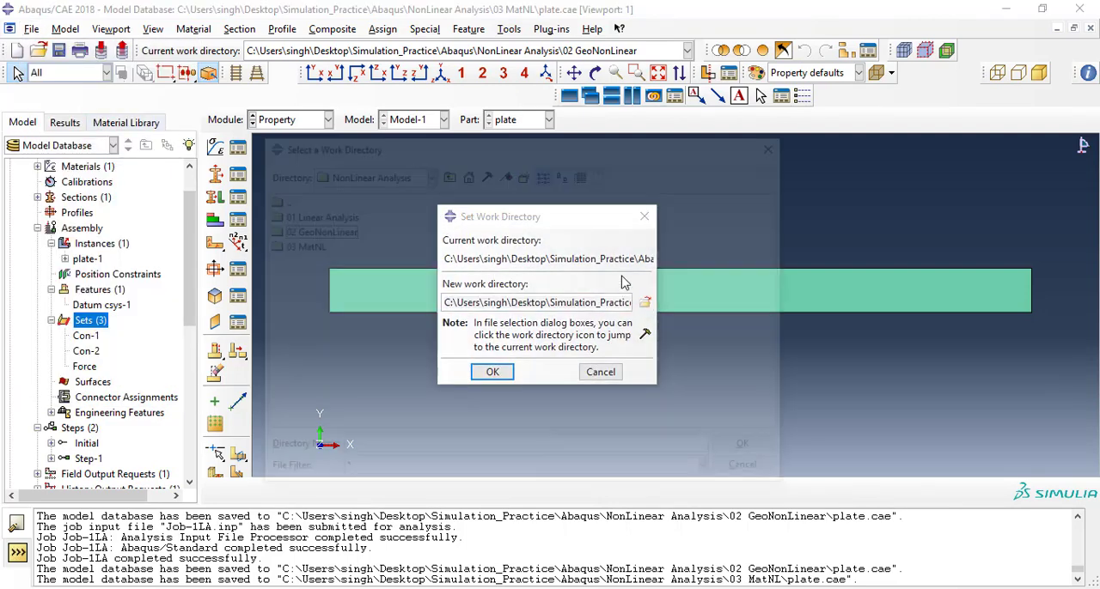
pyautogui.click(297, 246)
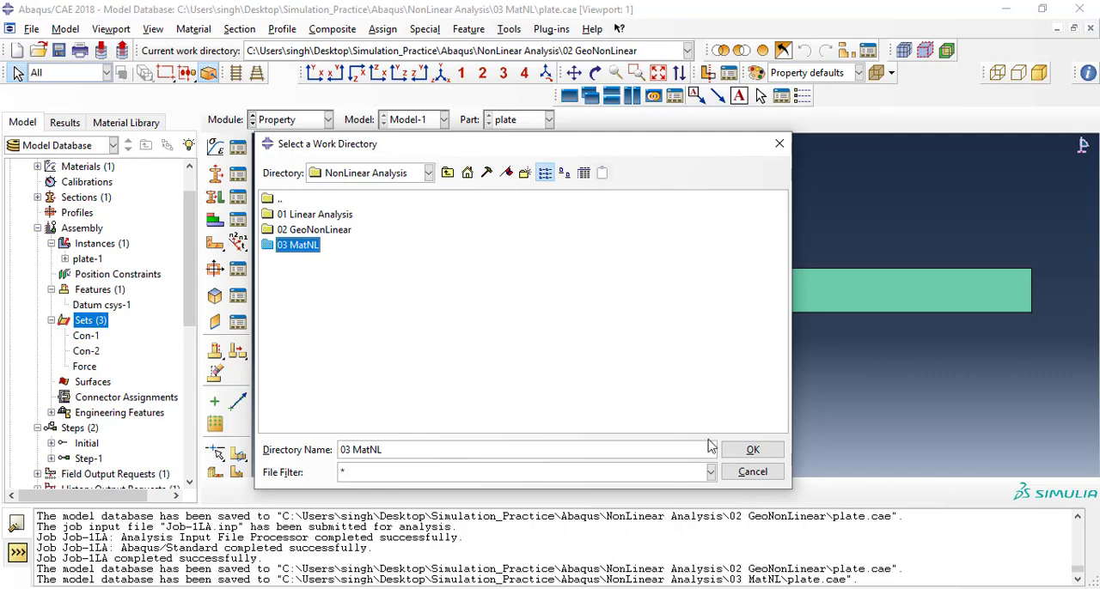
pyautogui.click(740, 452)
pyautogui.click(492, 371)
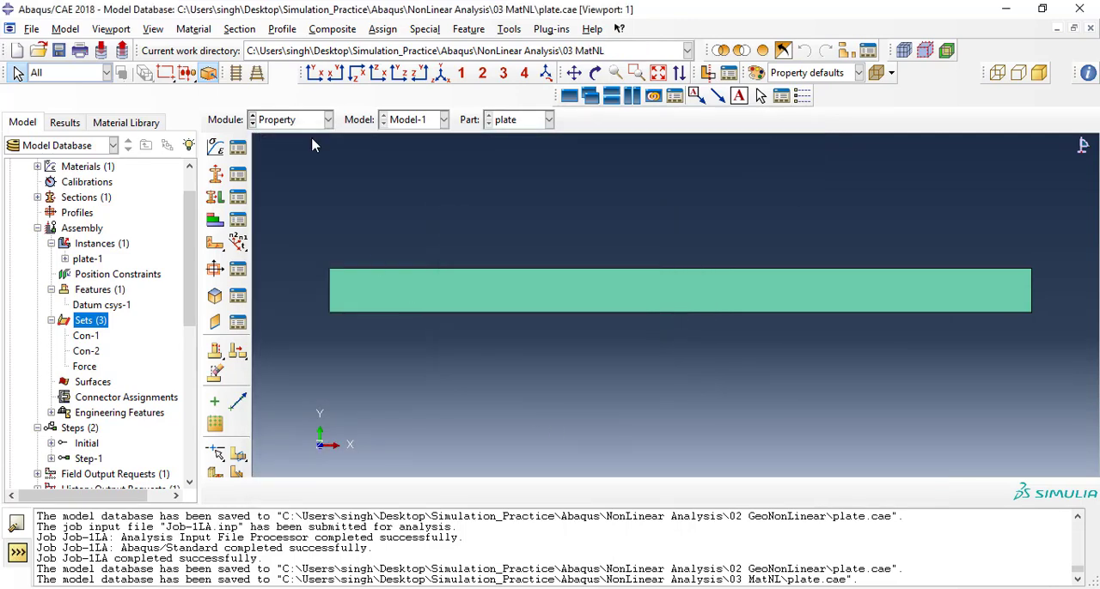
# Edit the Steel material and delete its Elastic behavior.
pyautogui.click(238, 148)
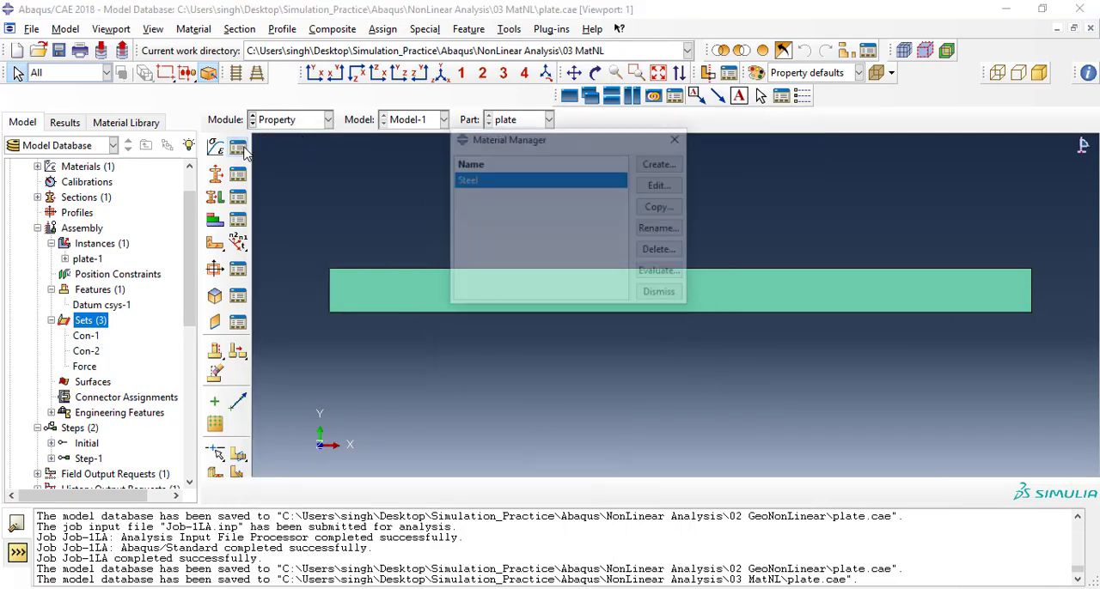
pyautogui.moveTo(486, 140); pyautogui.dragTo(474, 141)
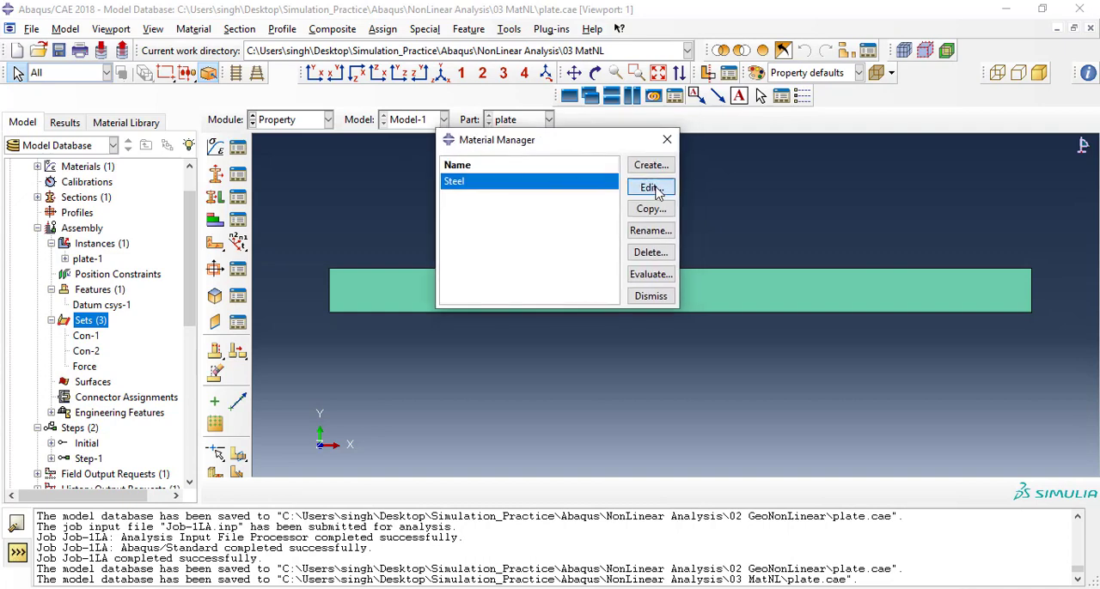
pyautogui.click(651, 187)
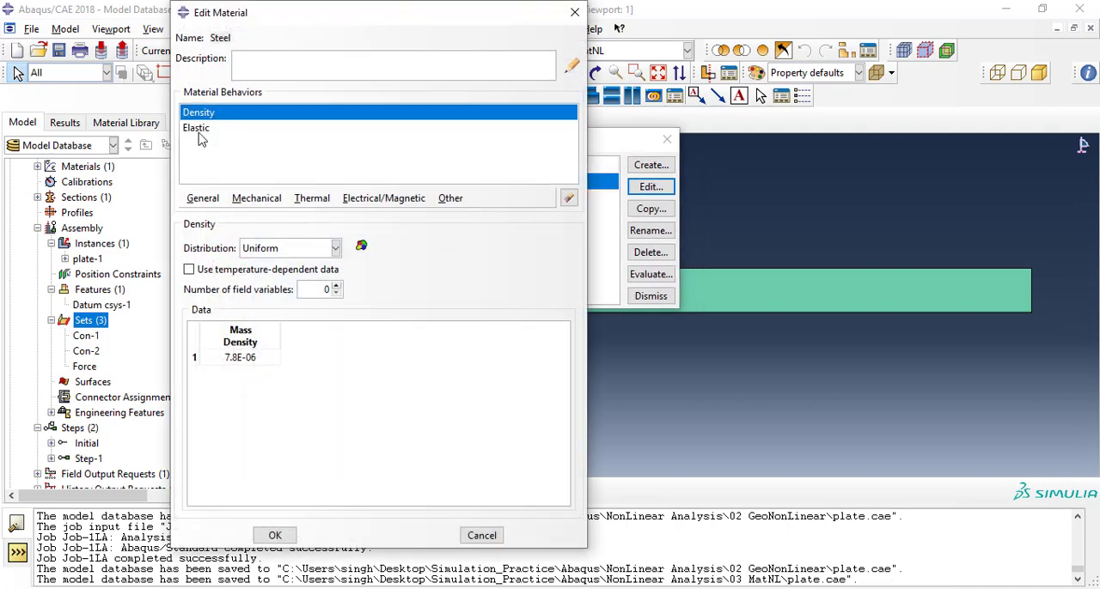
pyautogui.click(200, 131)
pyautogui.click(569, 198)
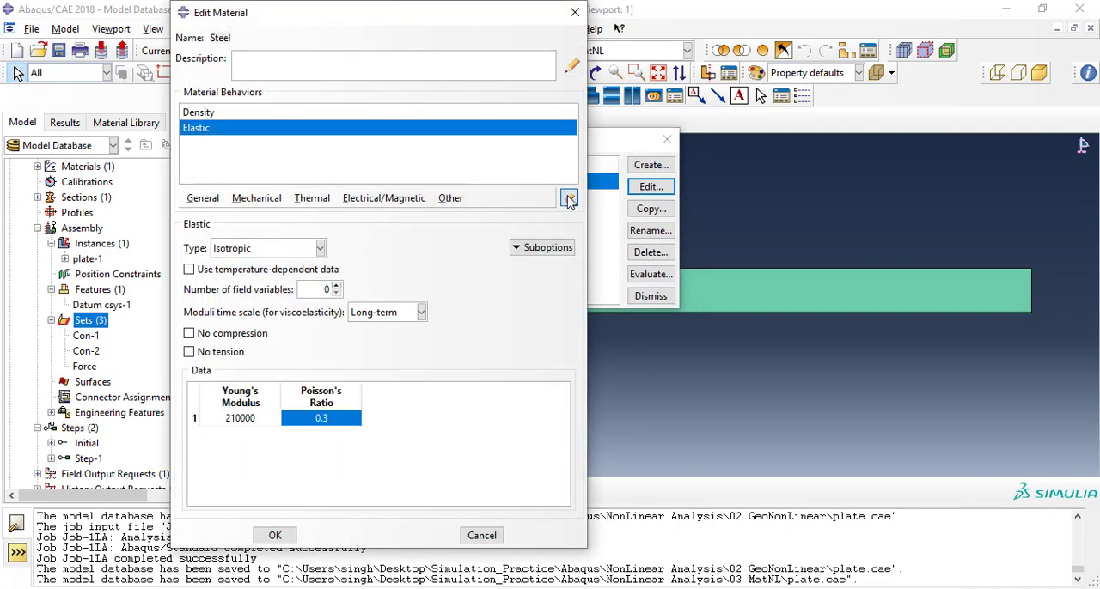
# Add Deformation Plasticity to the Steel material with a Young's modulus of 210000 and a Poisson's ratio of 0.3.
pyautogui.click(255, 204)
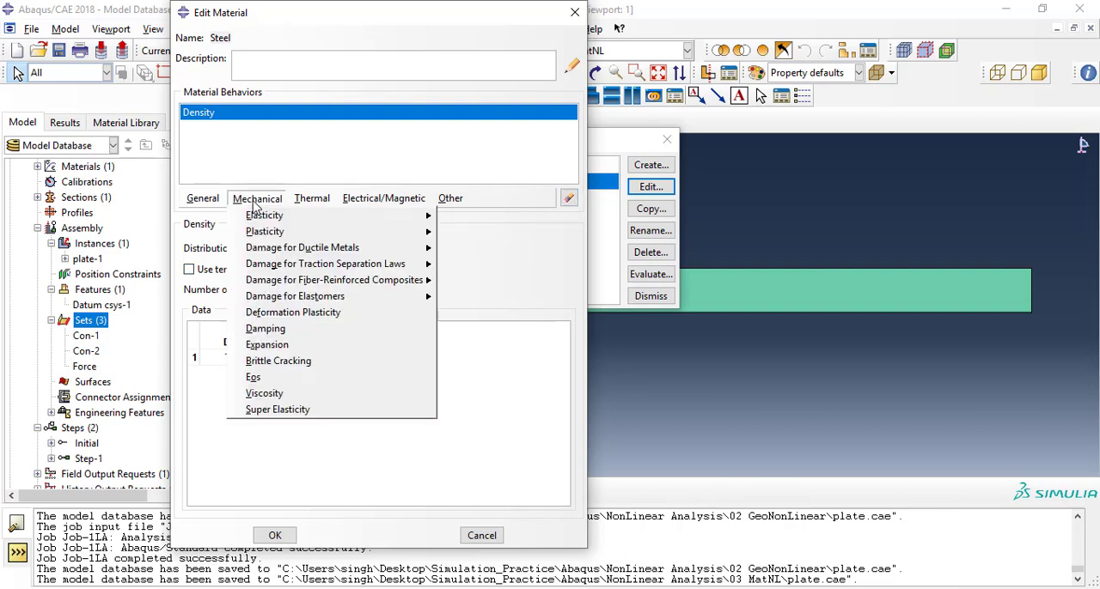
pyautogui.click(330, 314)
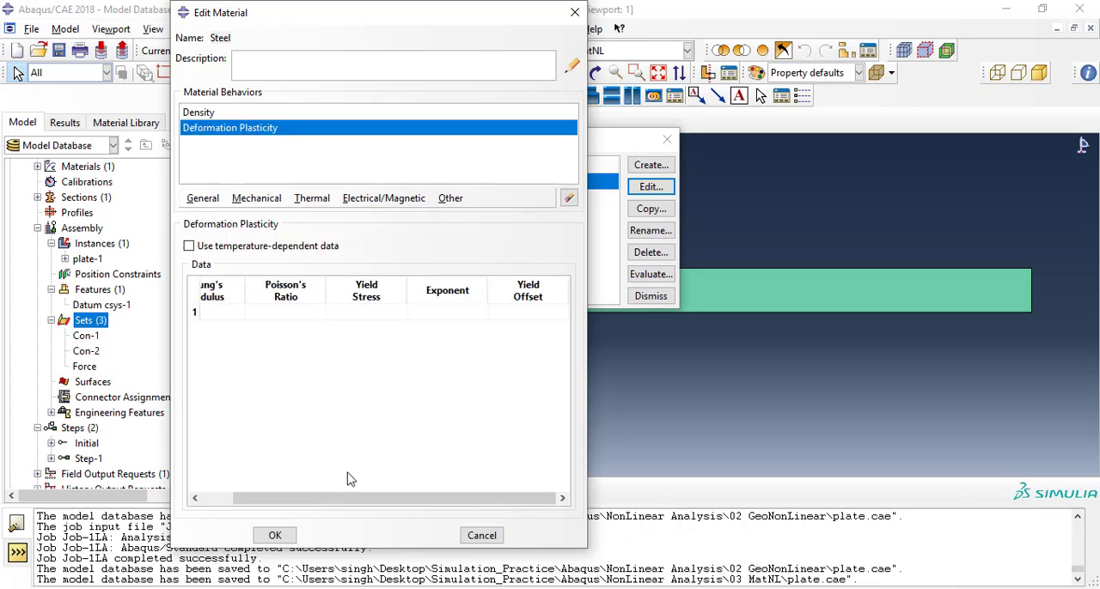
pyautogui.moveTo(351, 498); pyautogui.dragTo(320, 498)
pyautogui.click(244, 313)
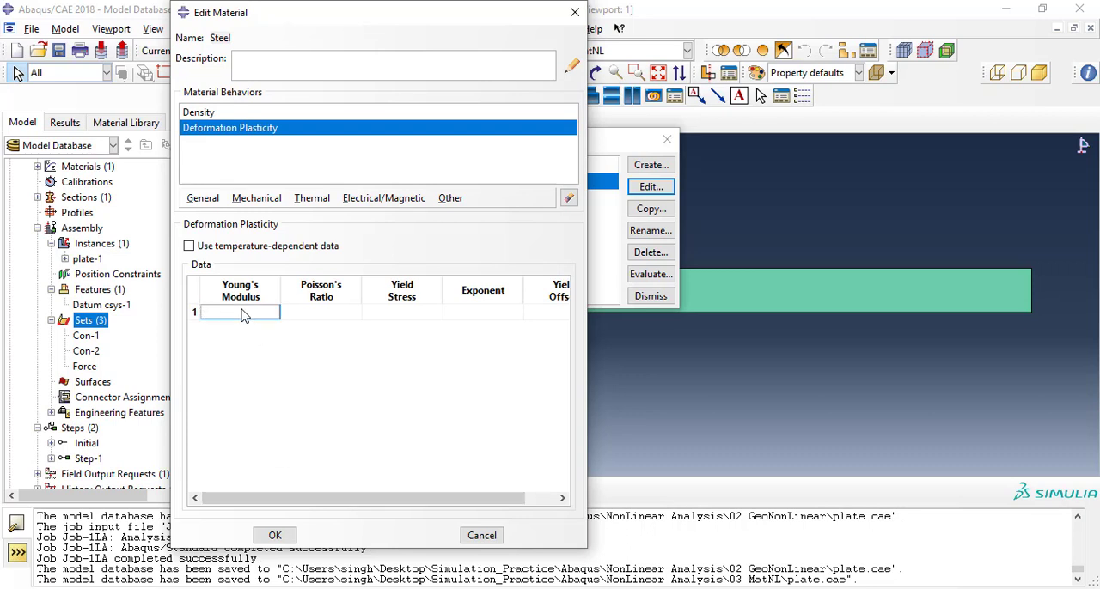
pyautogui.write('210-000')
pyautogui.press('BackSpace')
pyautogui.press('BackSpace')
pyautogui.press('BackSpace')
pyautogui.write('000')
pyautogui.click(320, 312)
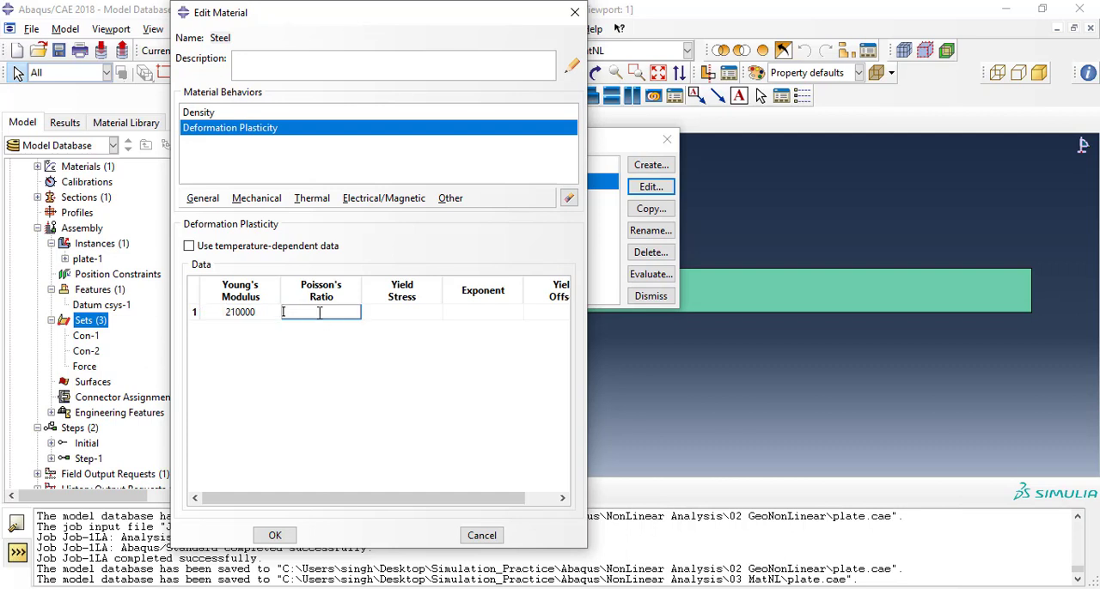
pyautogui.write('.3')
# Set Steel's yield stress to 180, exponent to 5 and yield offset to 0.2, then save the model database.
pyautogui.click(421, 311)
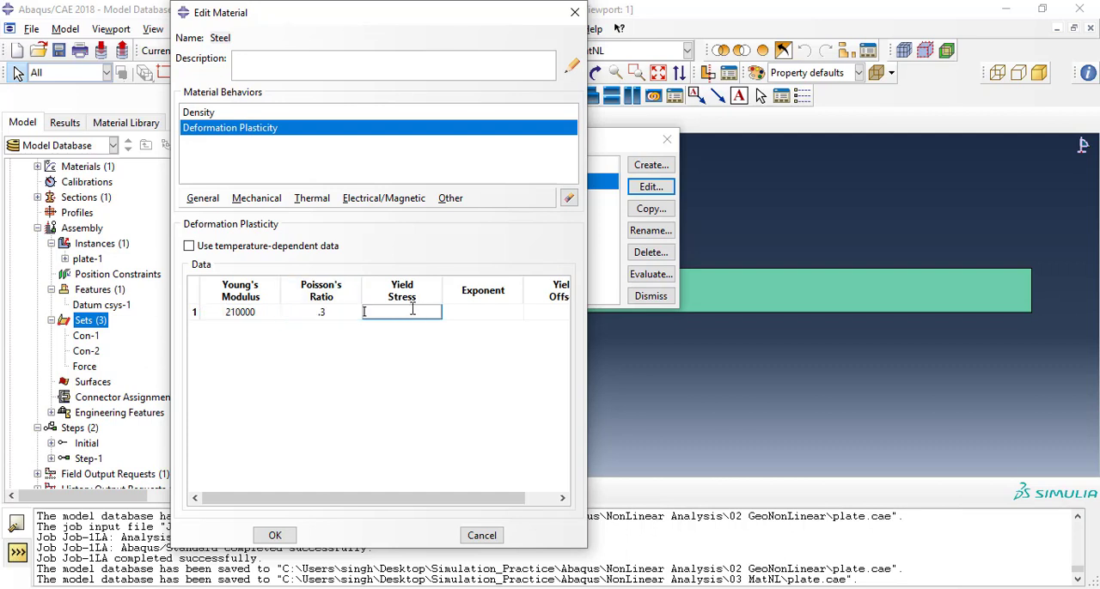
pyautogui.write('180')
pyautogui.click(487, 316)
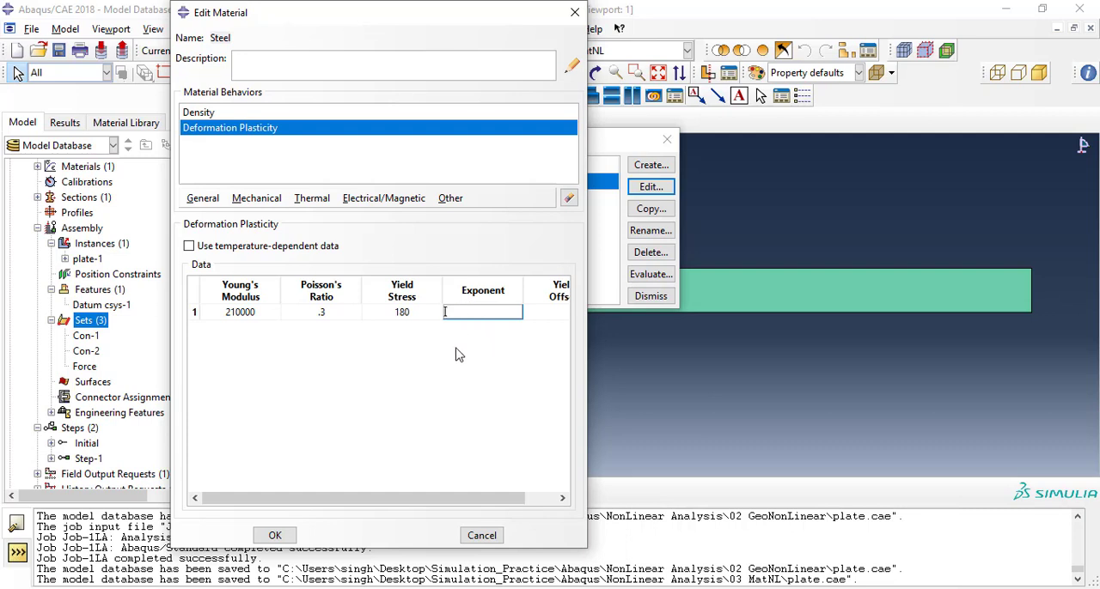
pyautogui.write('5')
pyautogui.moveTo(454, 502); pyautogui.dragTo(487, 502)
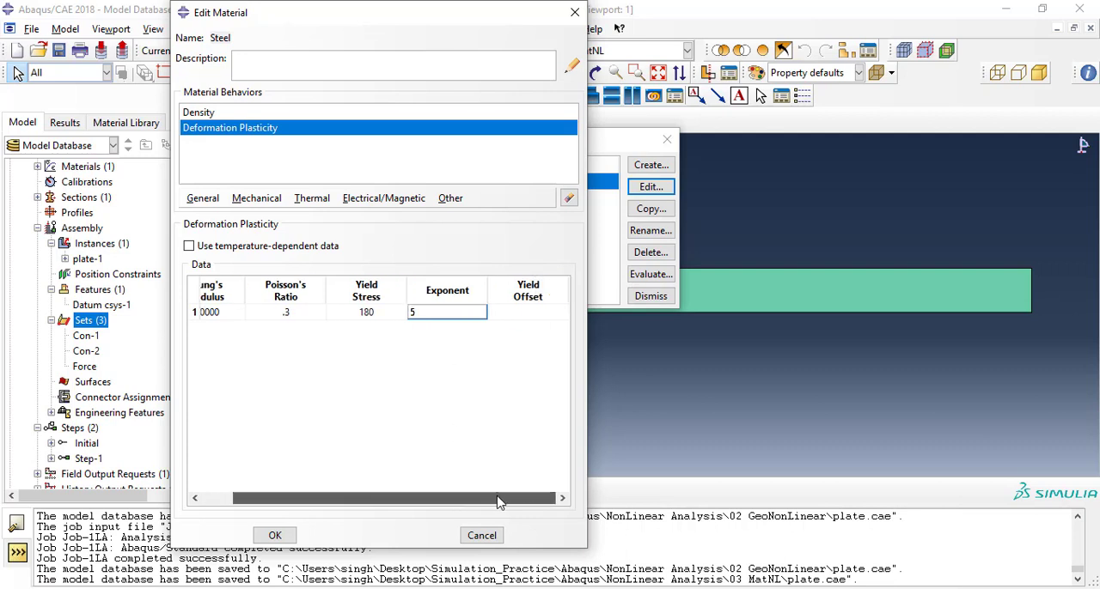
pyautogui.click(525, 317)
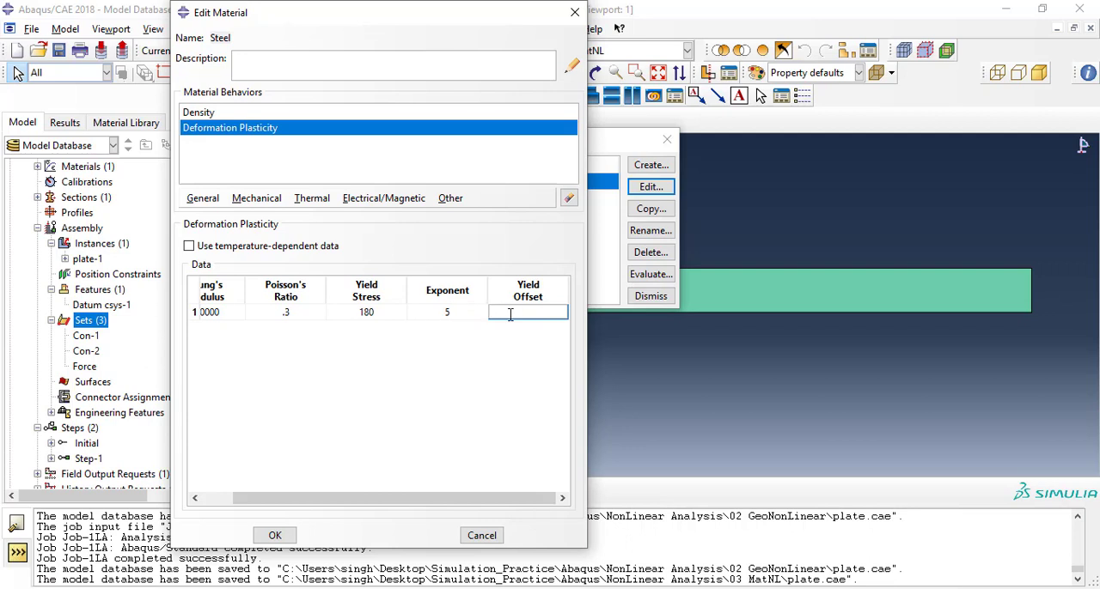
pyautogui.write('.2')
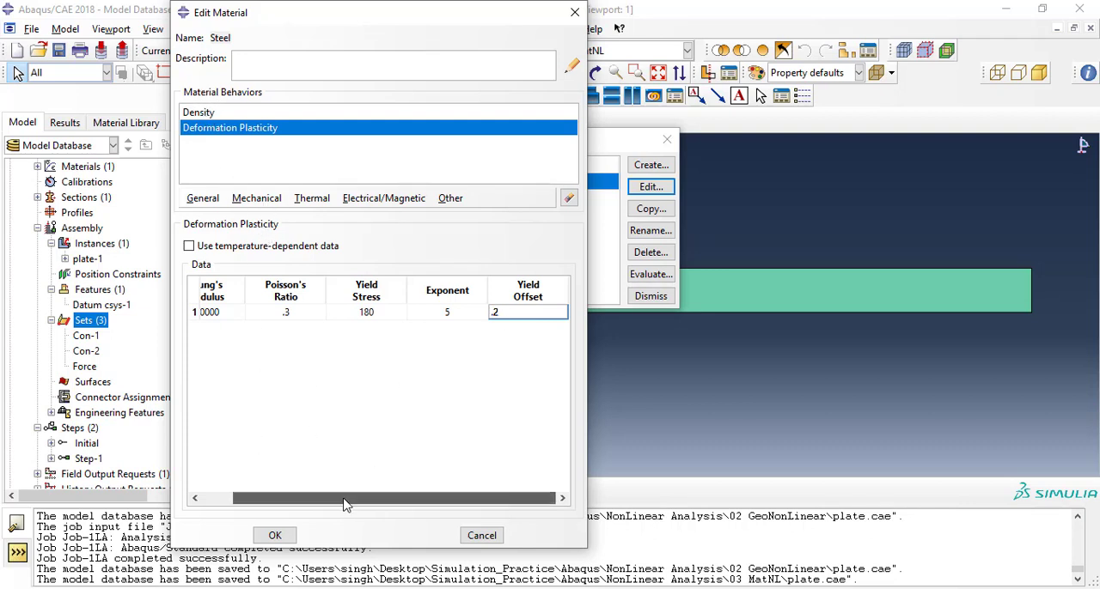
pyautogui.moveTo(343, 498); pyautogui.dragTo(313, 499)
pyautogui.click(275, 535)
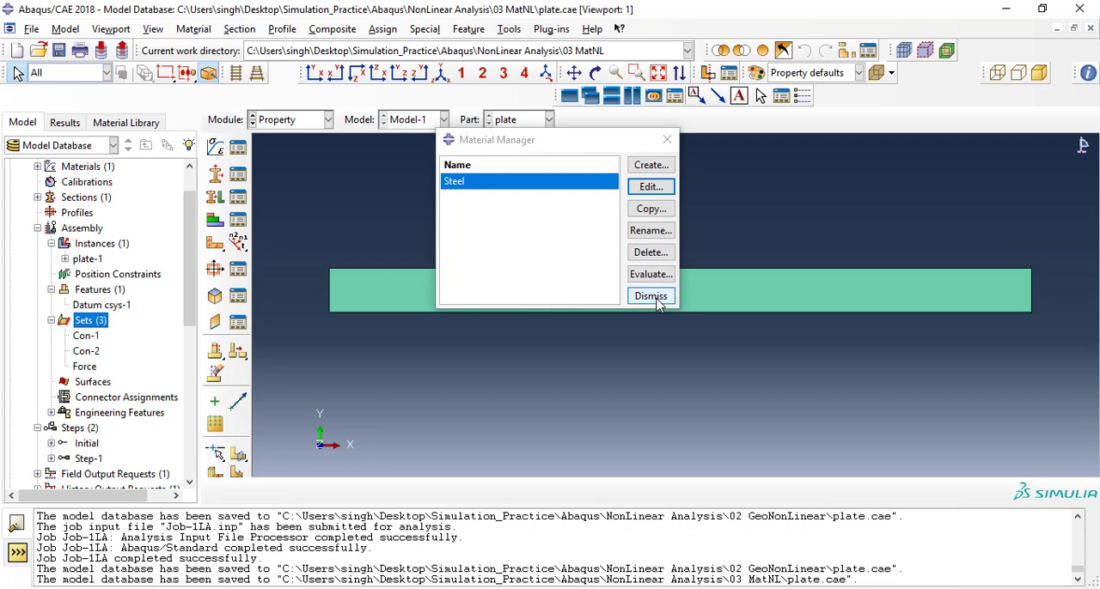
pyautogui.click(651, 297)
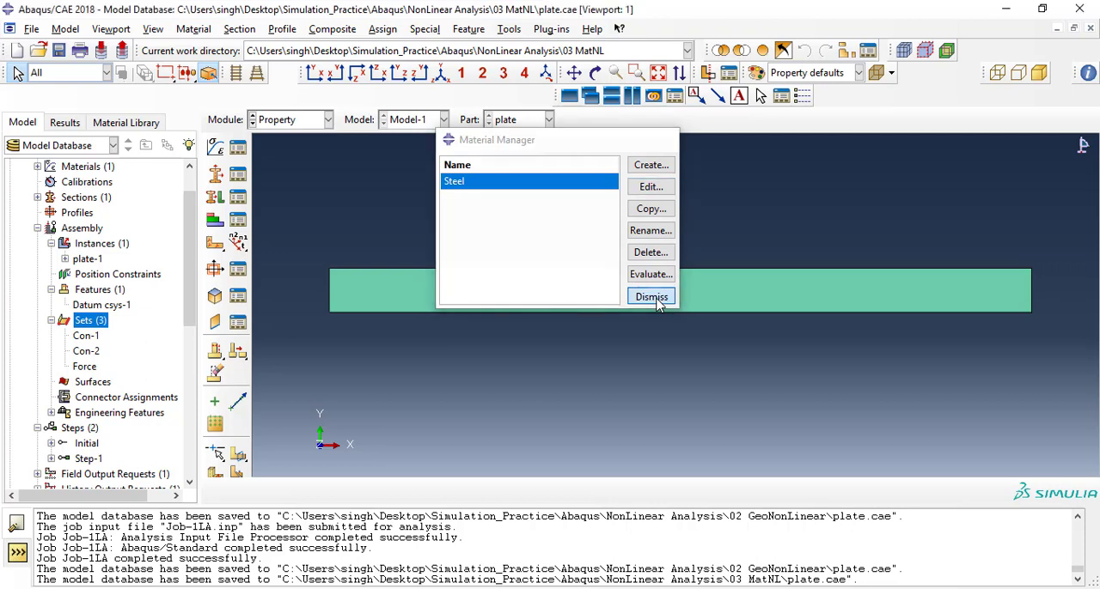
pyautogui.click(59, 53)
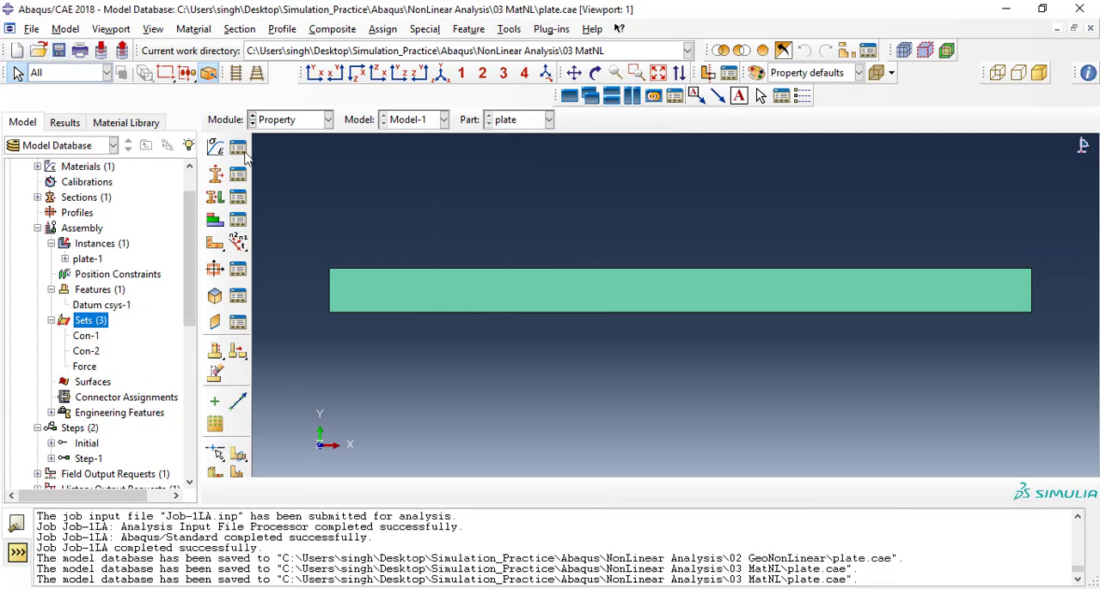
# Switch to the Job module and delete the existing job Job-1LA.
pyautogui.click(273, 122)
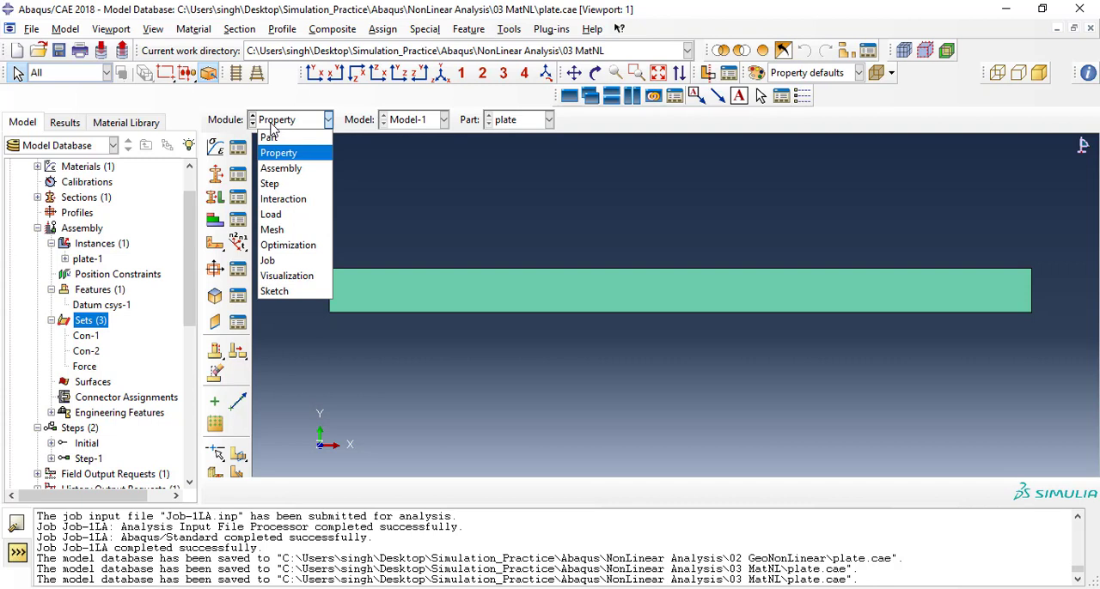
pyautogui.click(283, 261)
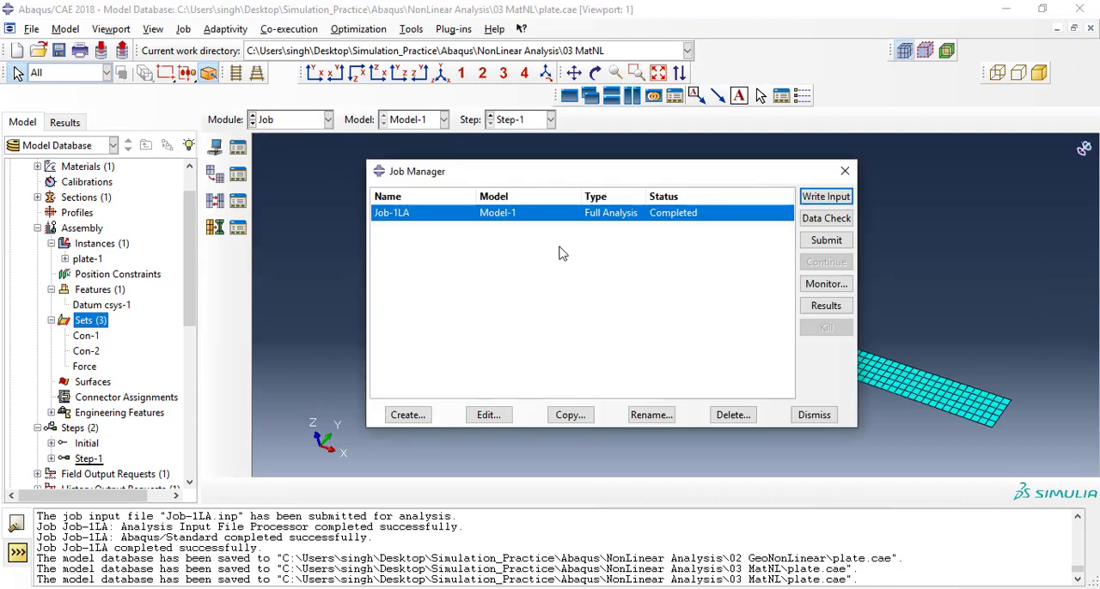
pyautogui.click(731, 416)
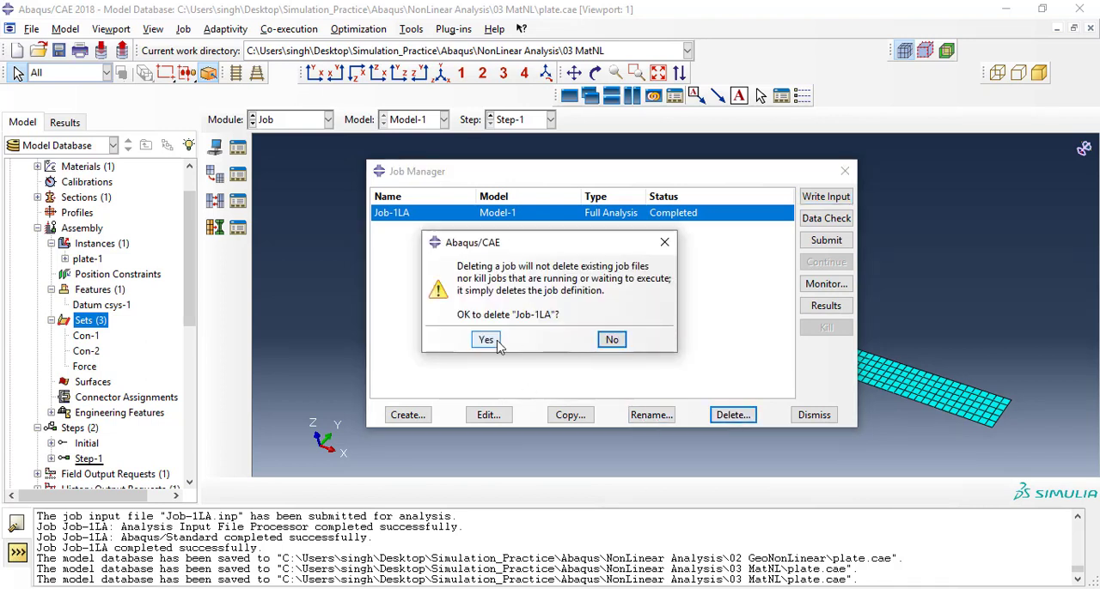
pyautogui.moveTo(476, 241); pyautogui.dragTo(480, 244)
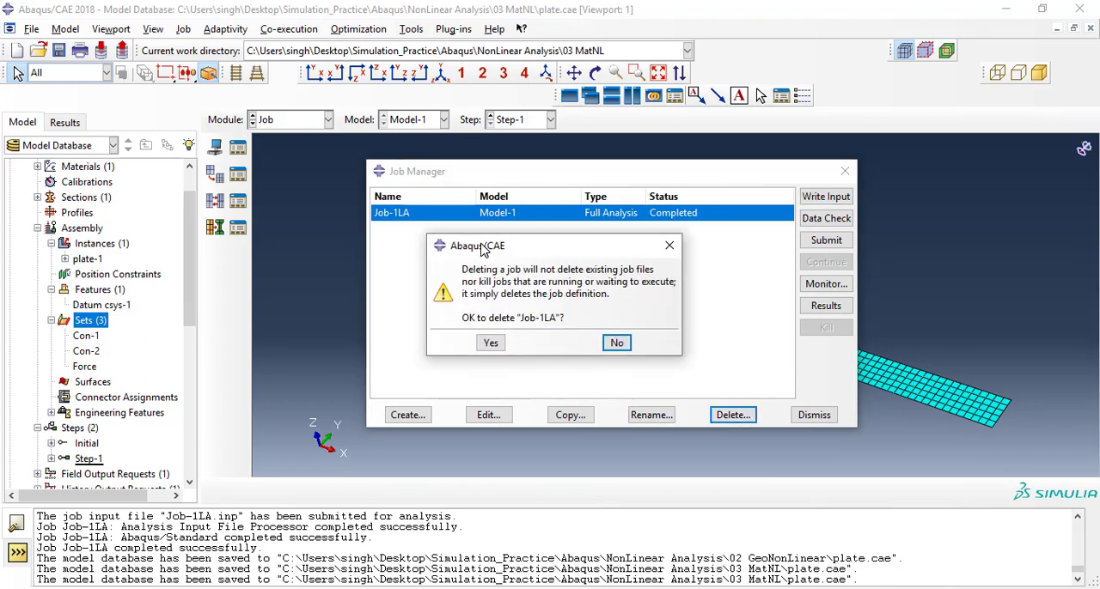
pyautogui.click(490, 343)
# Create a new job named Job-3MATNL from Model-1.
pyautogui.click(408, 415)
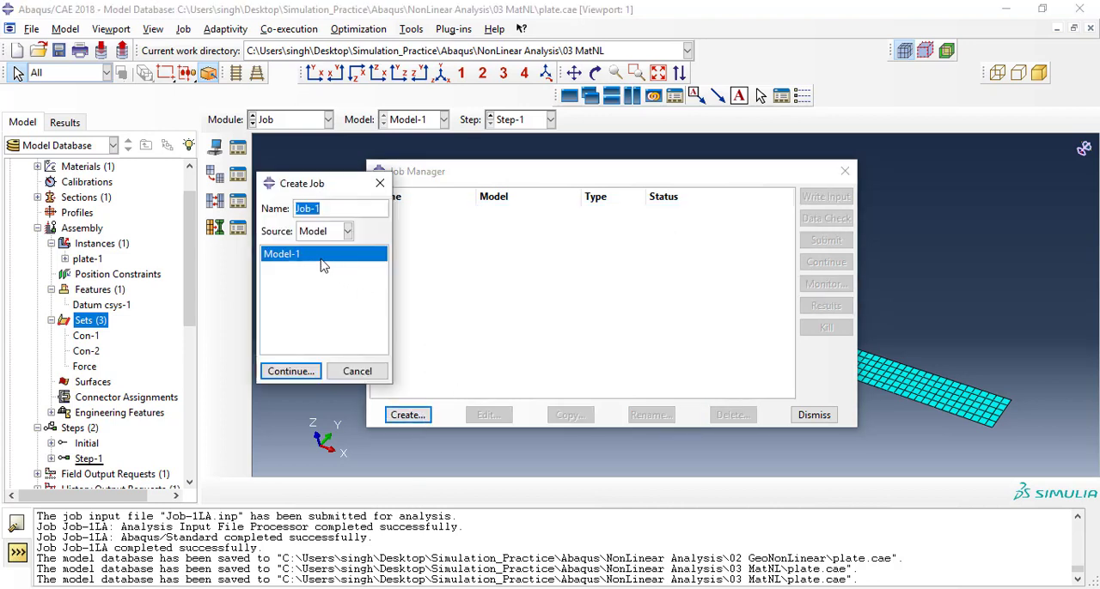
pyautogui.click(330, 207)
pyautogui.press('BackSpace')
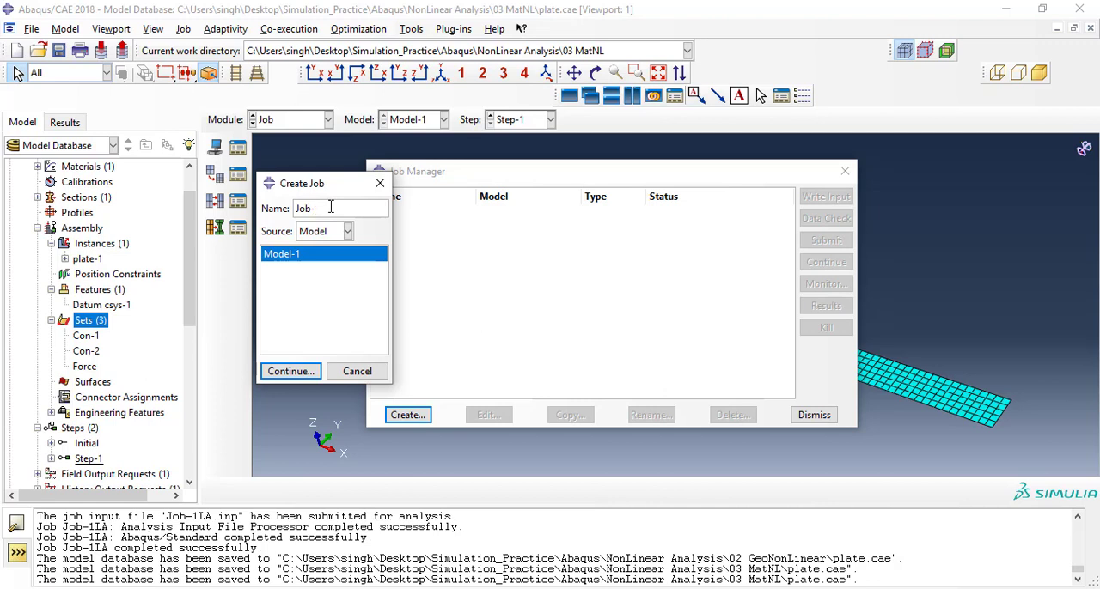
pyautogui.write('3MATNL')
pyautogui.moveTo(362, 209); pyautogui.dragTo(299, 208)
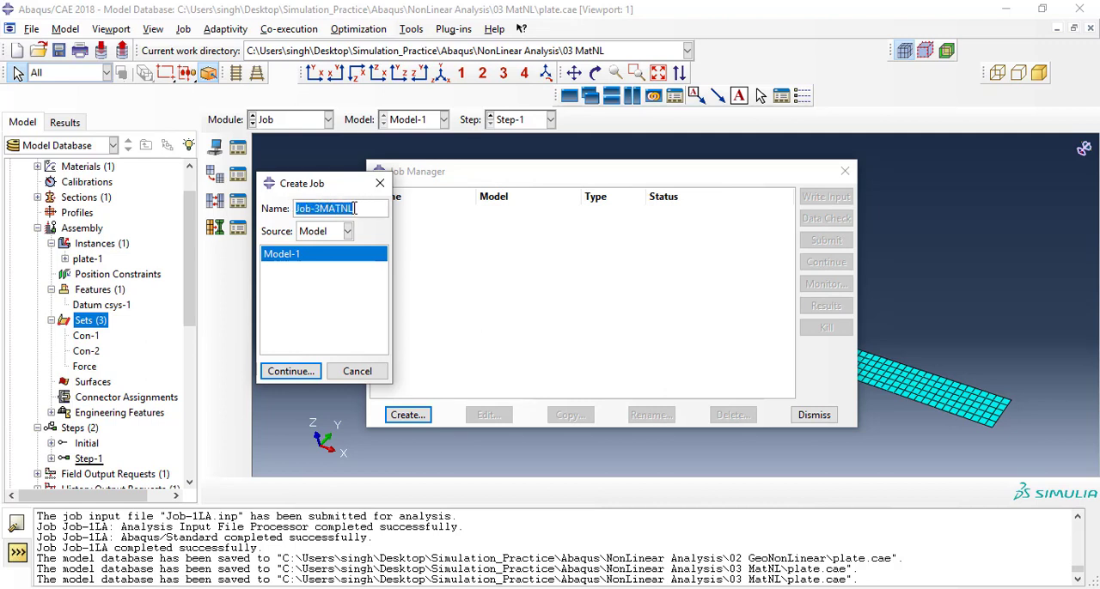
pyautogui.click(290, 371)
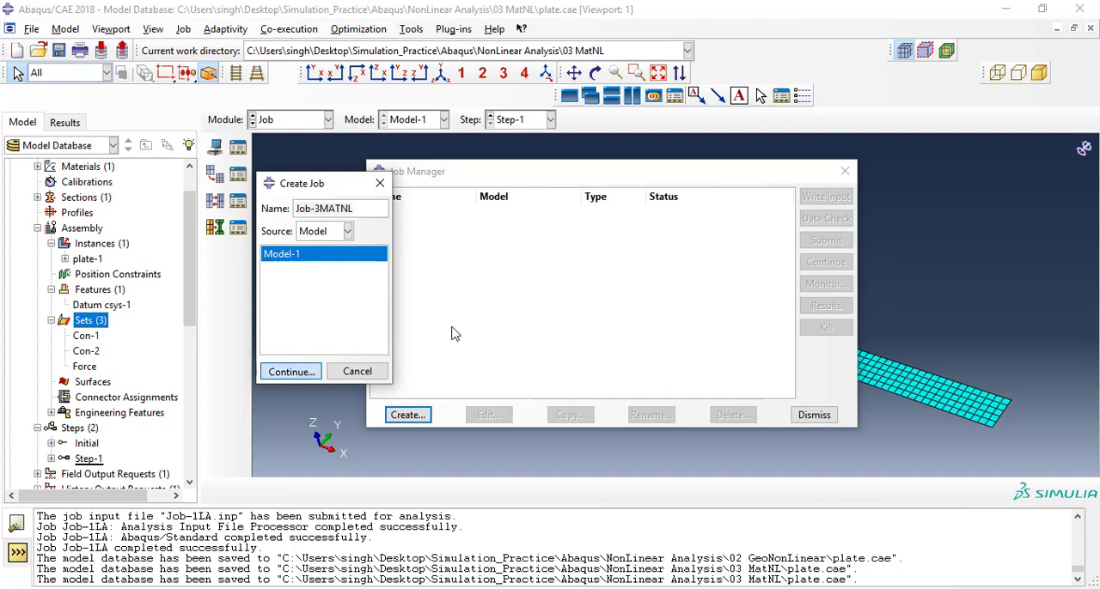
# Enable multiple processors for Job-3MATNL and submit it for analysis.
pyautogui.click(300, 191)
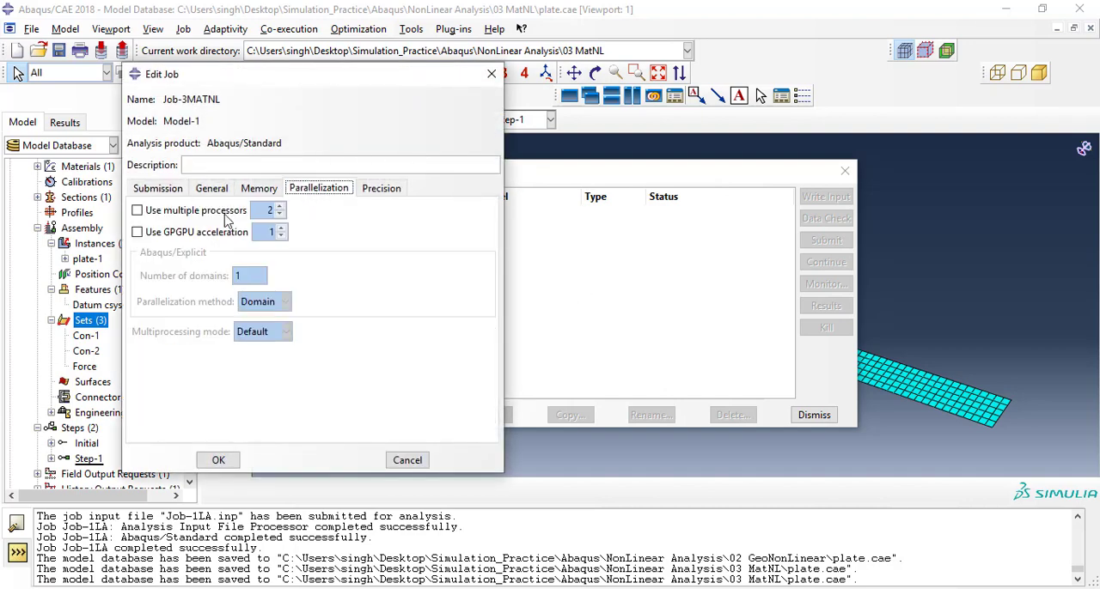
pyautogui.click(206, 215)
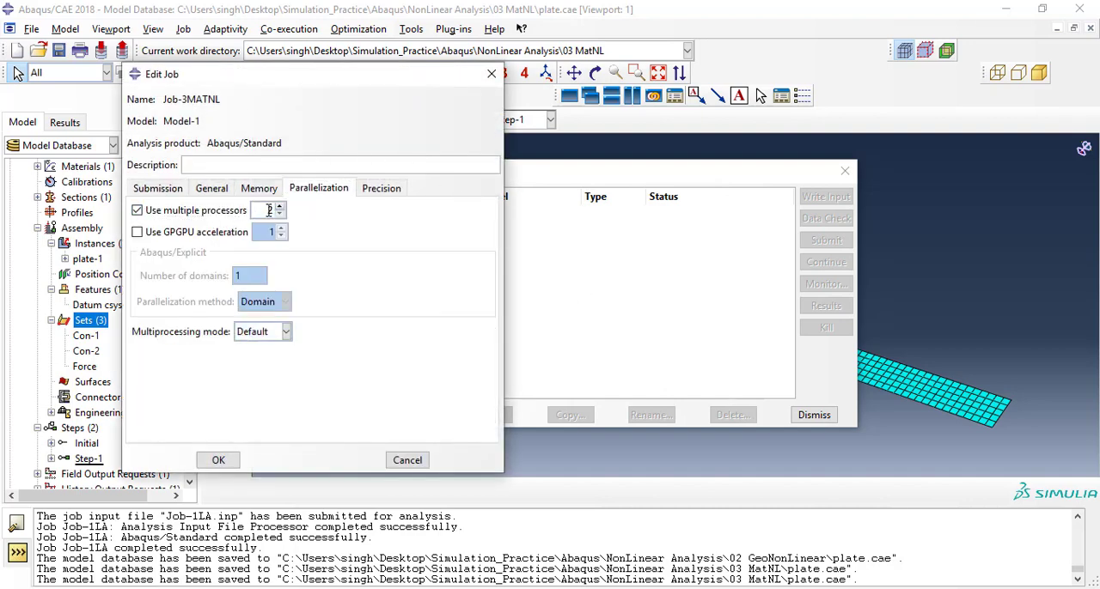
pyautogui.click(219, 460)
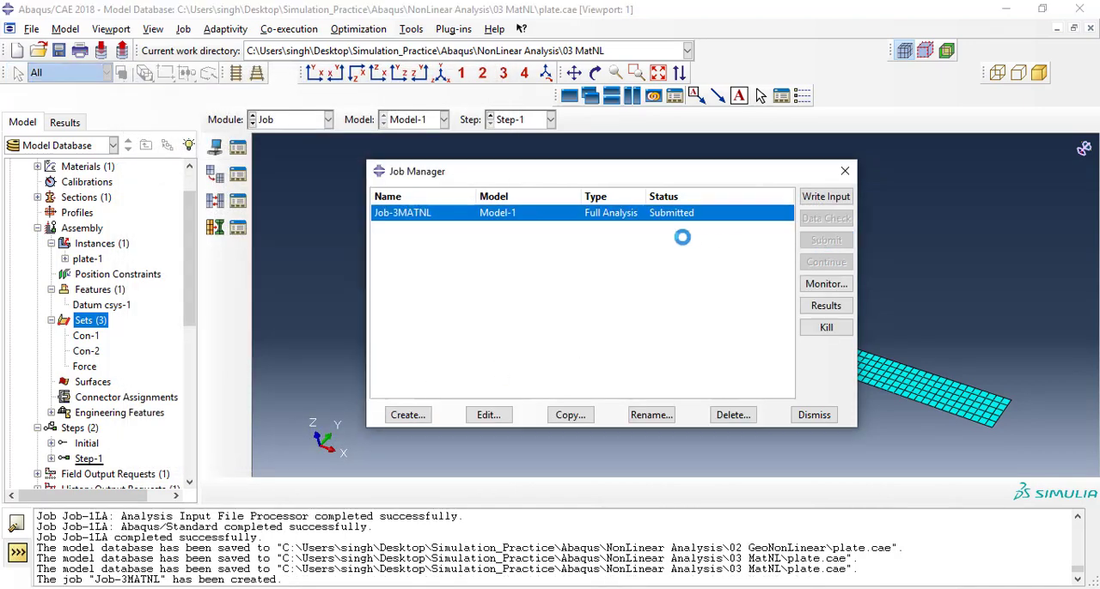
# Monitor the Job-3MATNL run, enlarging the monitor window and its increment table.
pyautogui.click(818, 284)
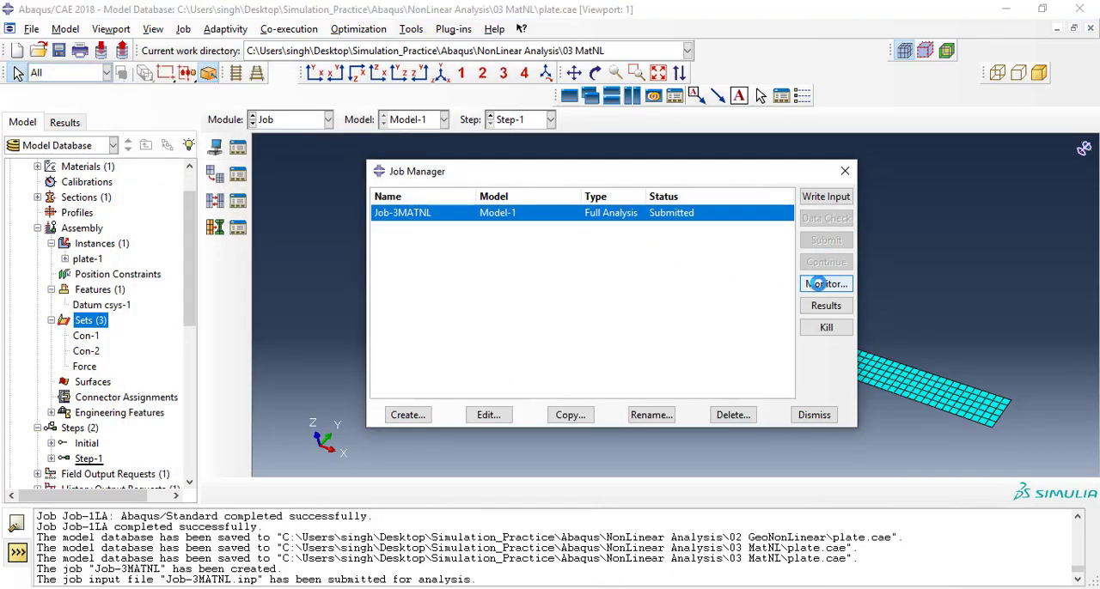
pyautogui.moveTo(315, 236); pyautogui.dragTo(343, 61)
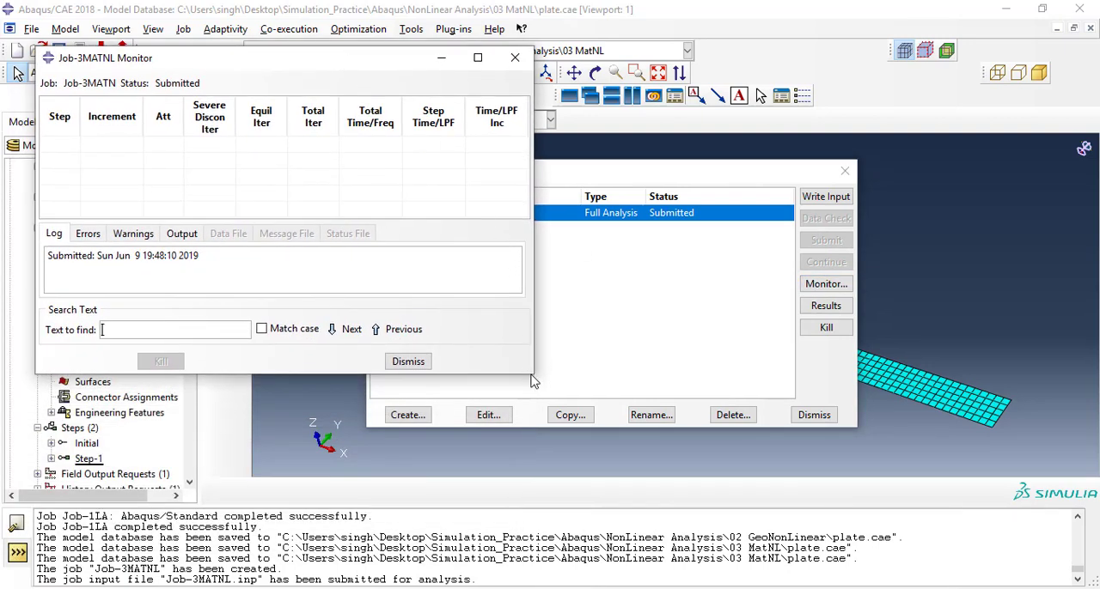
pyautogui.moveTo(533, 374); pyautogui.dragTo(621, 505)
pyautogui.moveTo(409, 222); pyautogui.dragTo(418, 293)
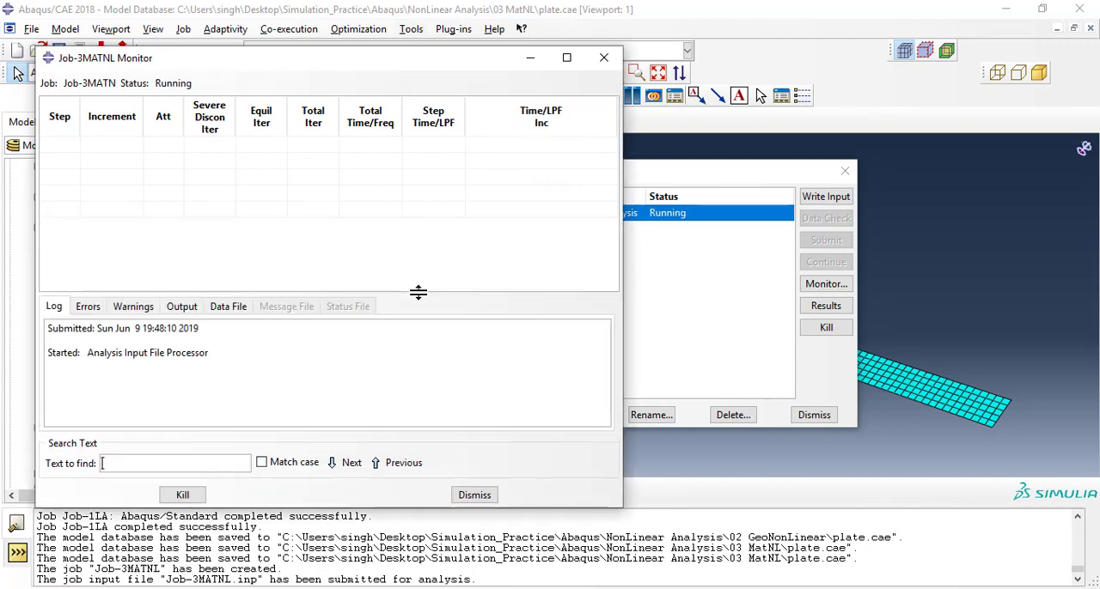
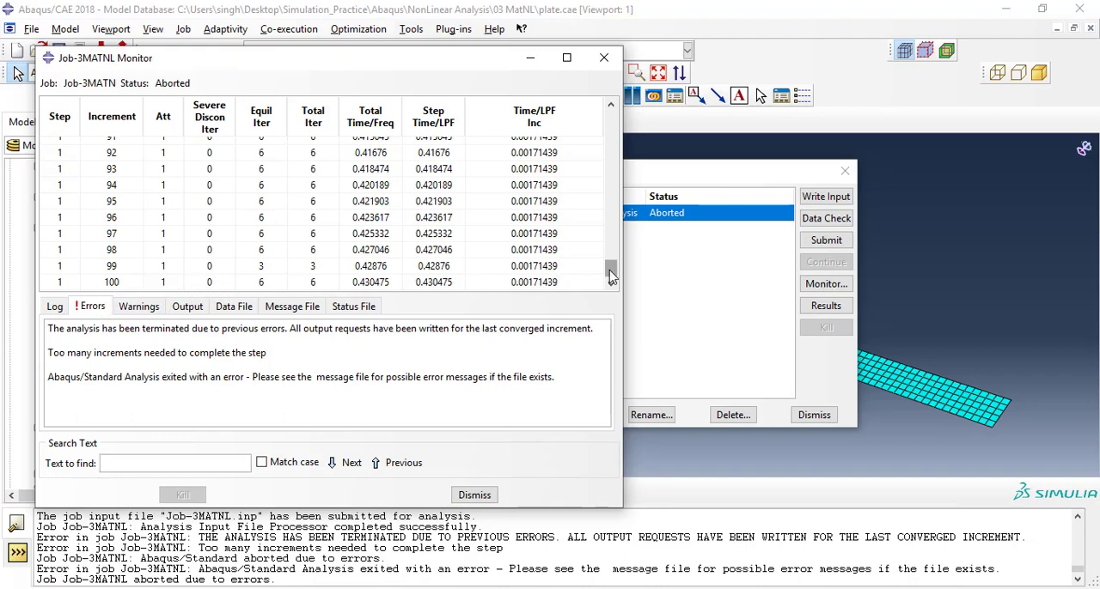
# Examine how the increment sizes and attempts progress through the aborted Job-3MATNL run, then close its monitor.
pyautogui.moveTo(609, 268); pyautogui.dragTo(615, 248)
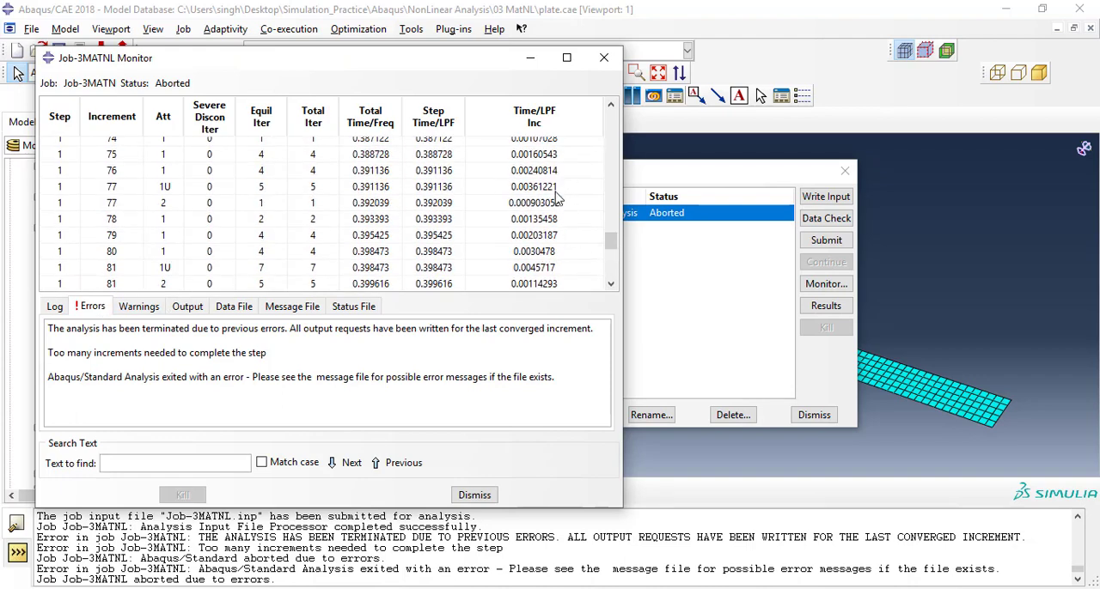
pyautogui.scroll(5, 569, 206)
pyautogui.scroll(9, 575, 219)
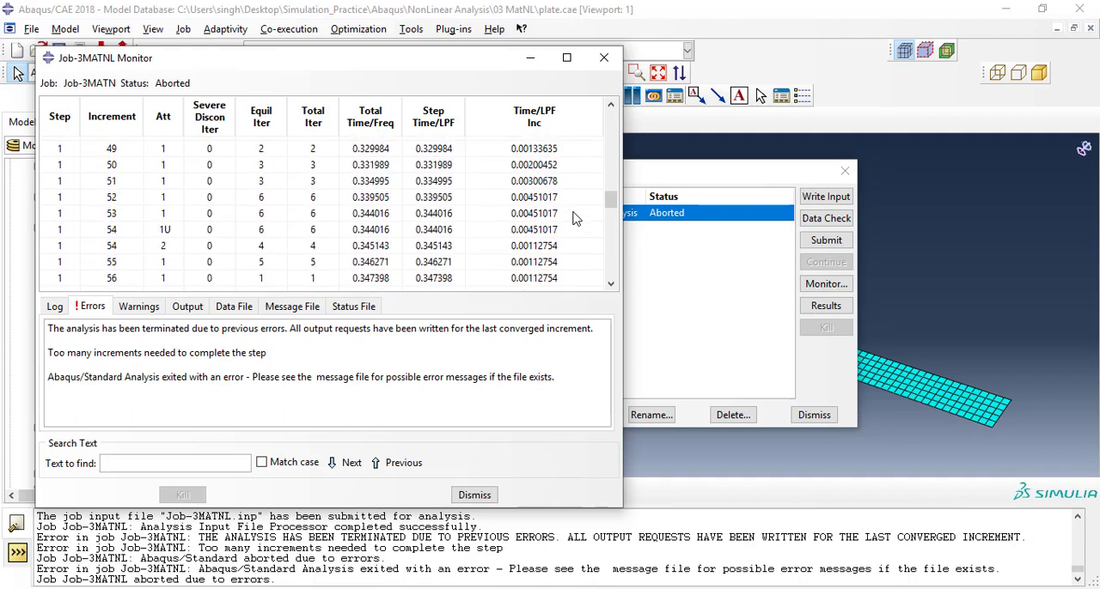
pyautogui.scroll(7, 576, 219)
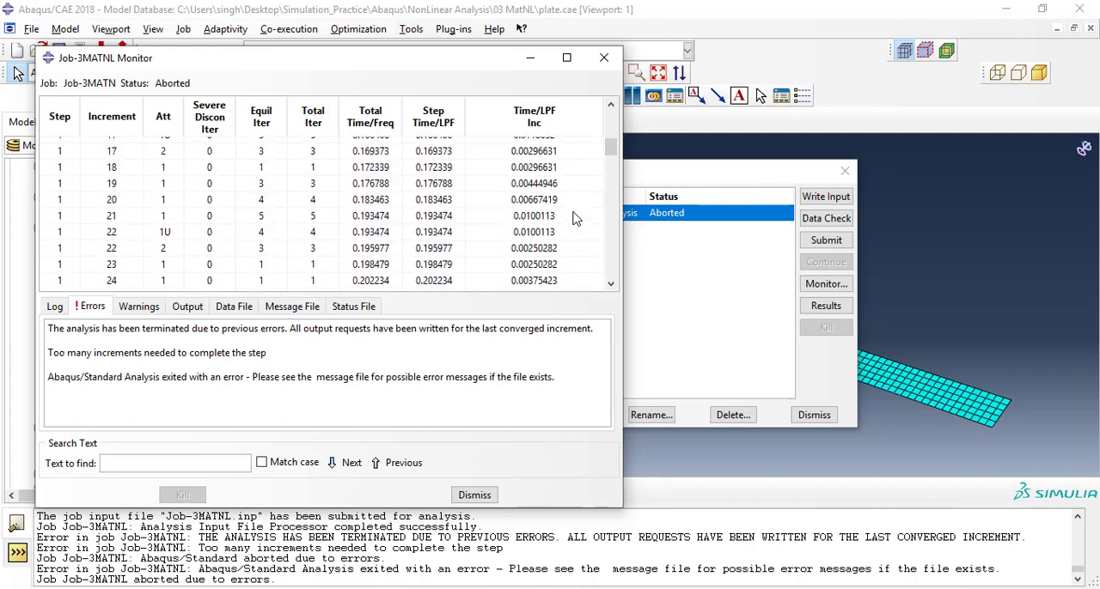
pyautogui.scroll(4, 576, 219)
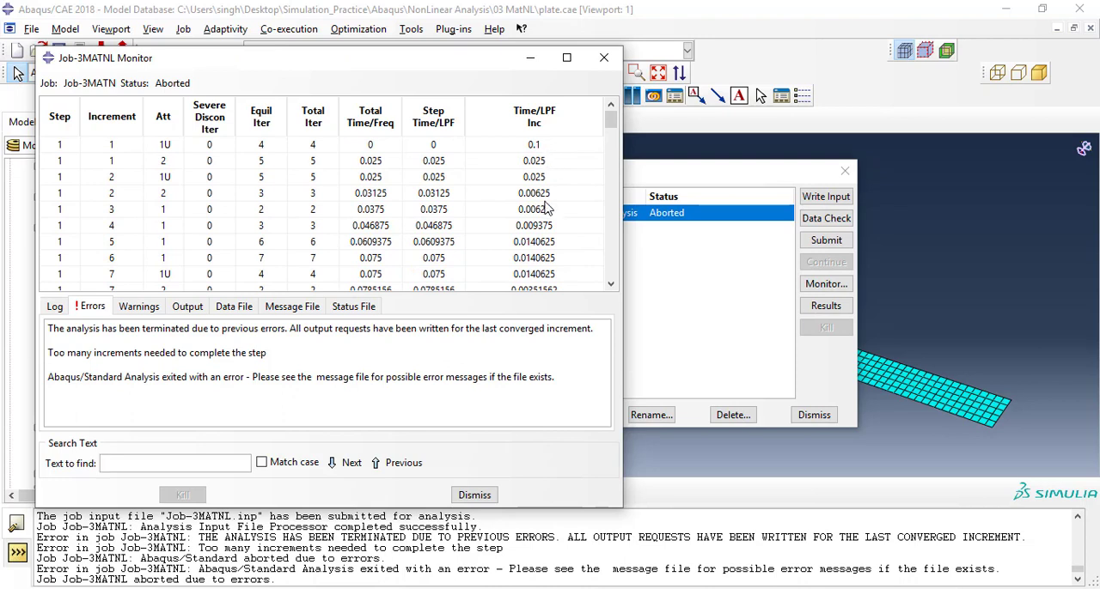
pyautogui.scroll(-1, 550, 250)
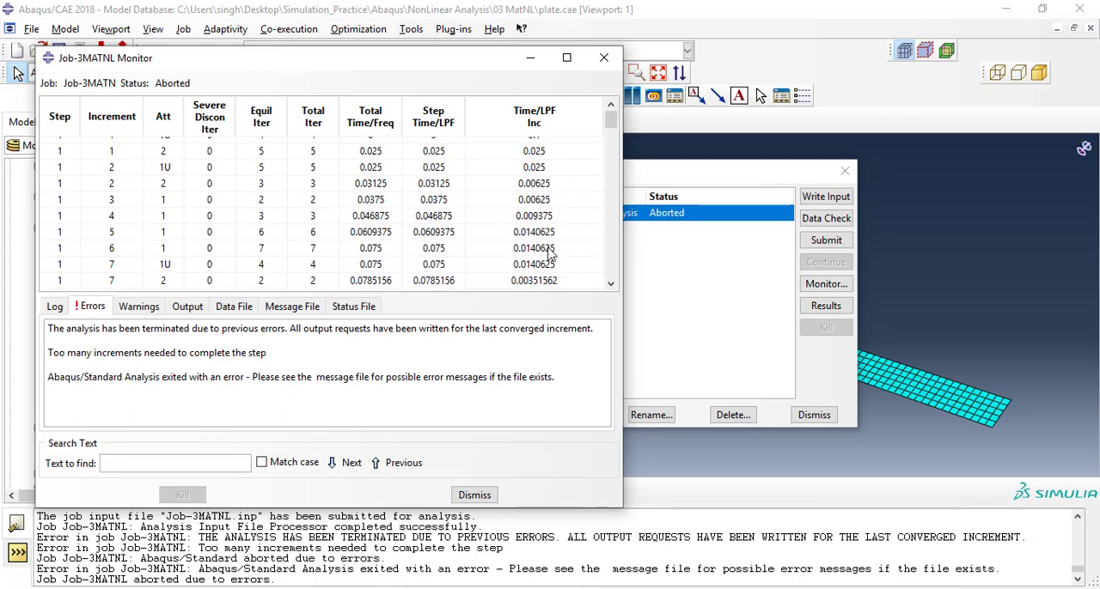
pyautogui.scroll(-1, 550, 255)
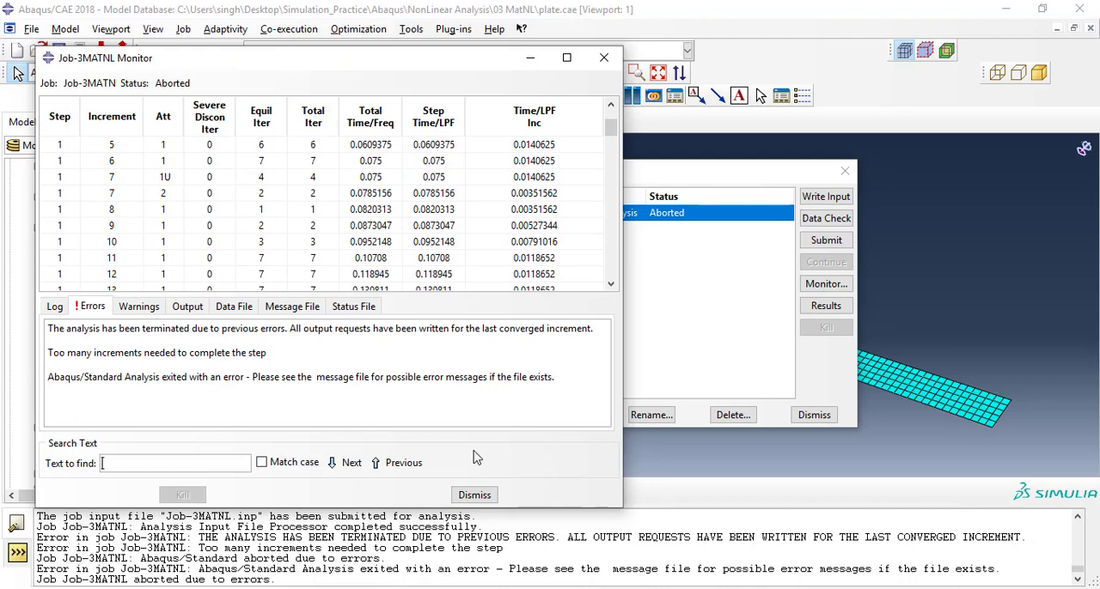
pyautogui.click(475, 495)
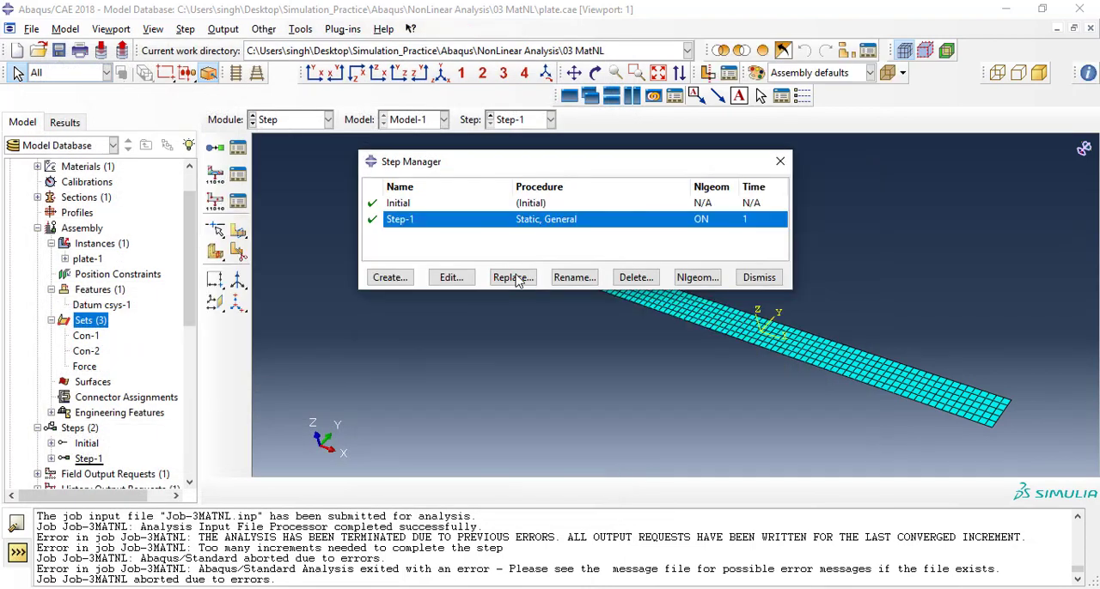
# In the Step module, edit the incrementation of Step-1 and set the maximum number of increments to 2000.
pyautogui.click(456, 278)
pyautogui.click(455, 279)
pyautogui.click(523, 120)
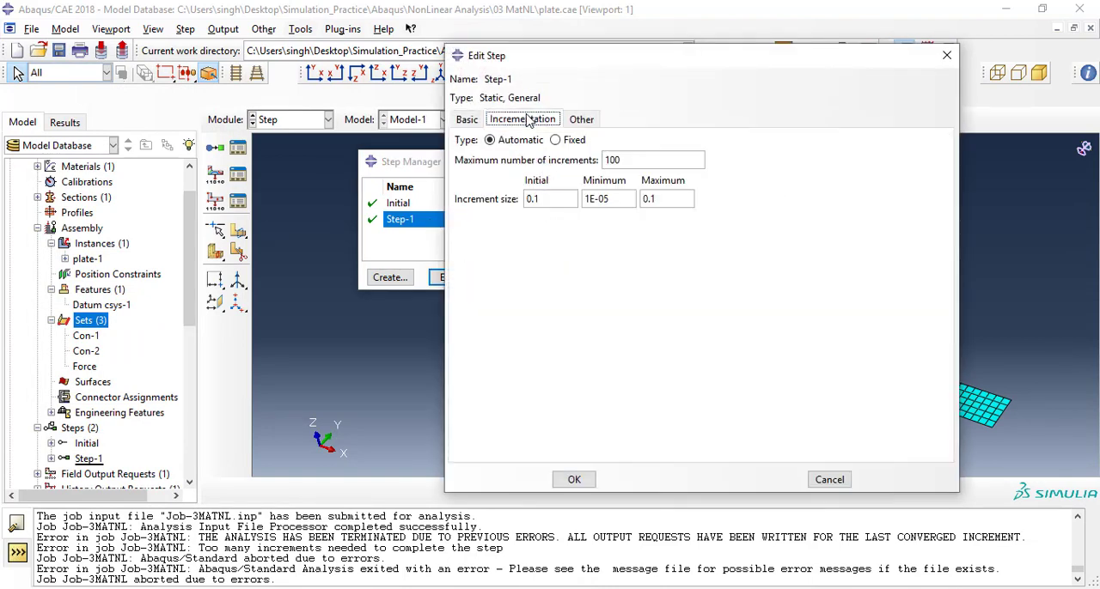
pyautogui.moveTo(622, 160); pyautogui.dragTo(580, 158)
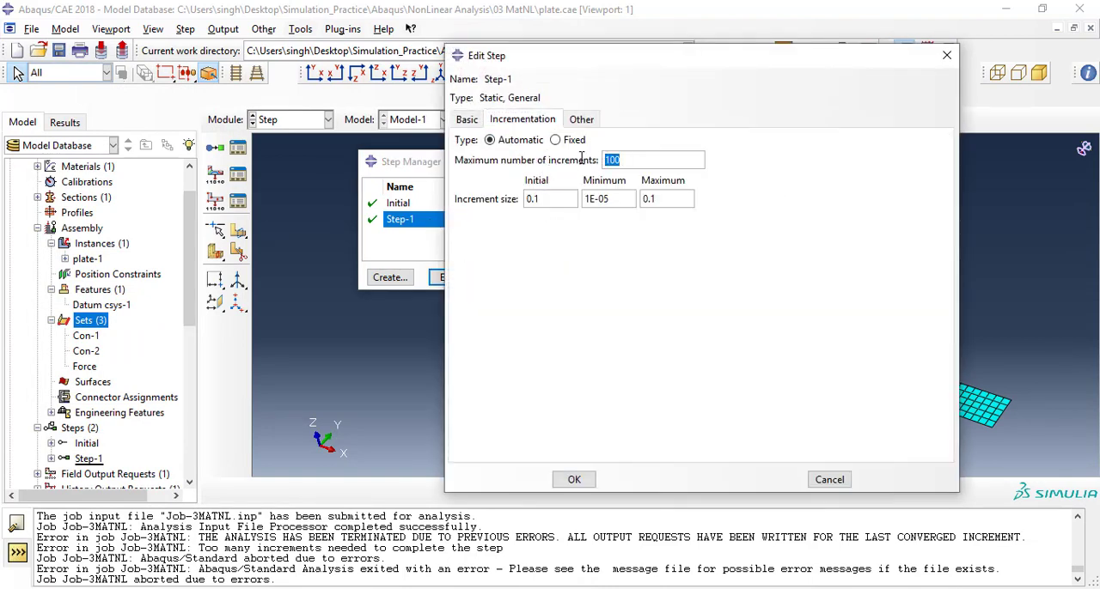
pyautogui.write('2000')
pyautogui.moveTo(630, 66); pyautogui.dragTo(611, 60)
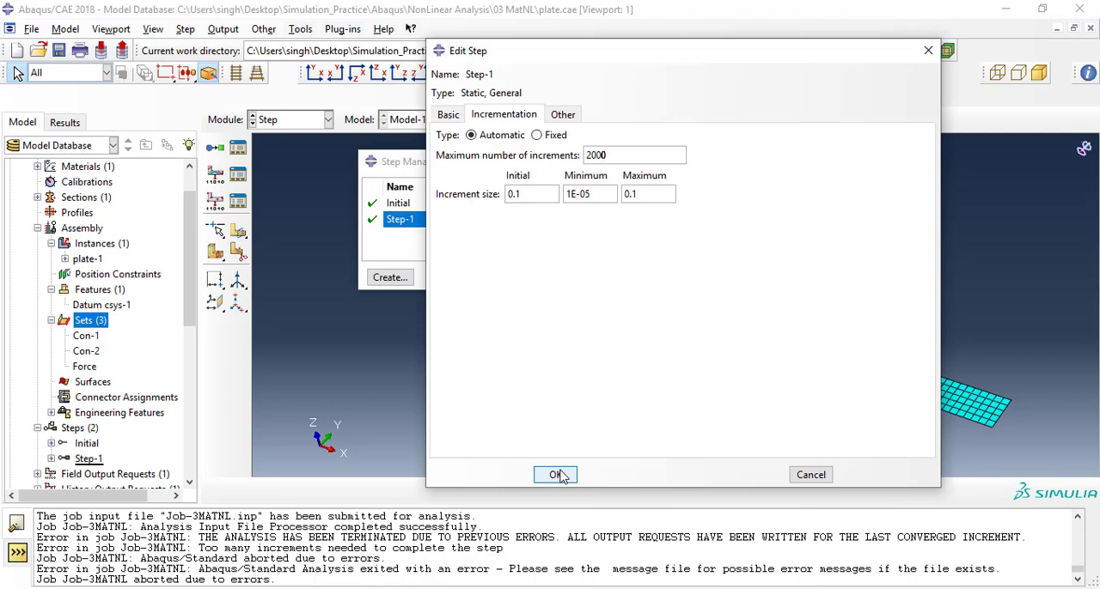
# Set the initial increment size of Step-1 to 0.01, accept the step changes and close the Step Manager.
pyautogui.click(517, 196)
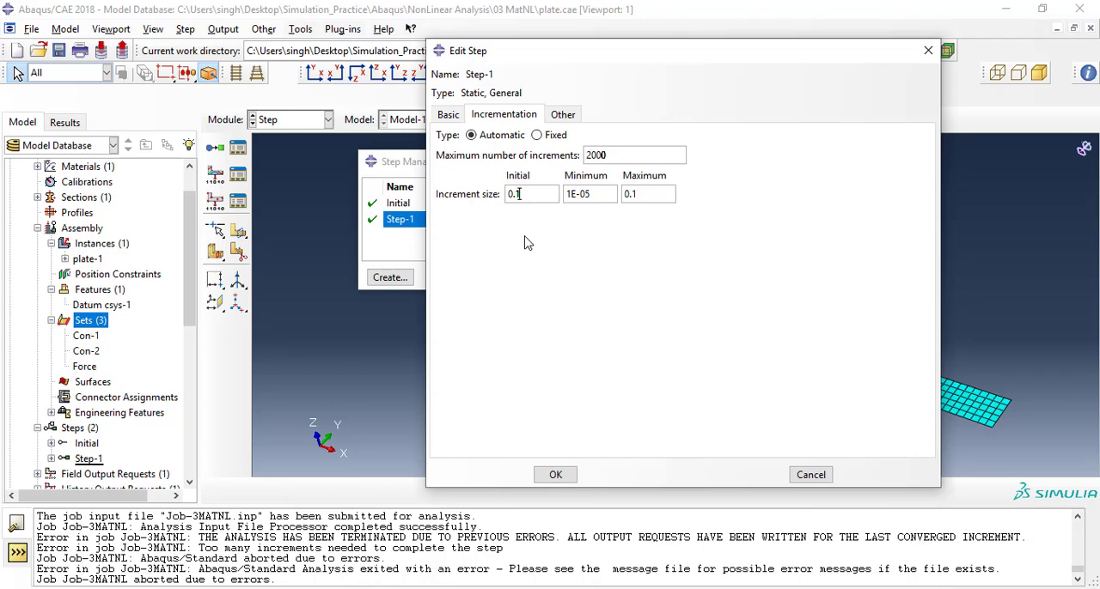
pyautogui.press('Left')
pyautogui.write('0')
pyautogui.click(556, 475)
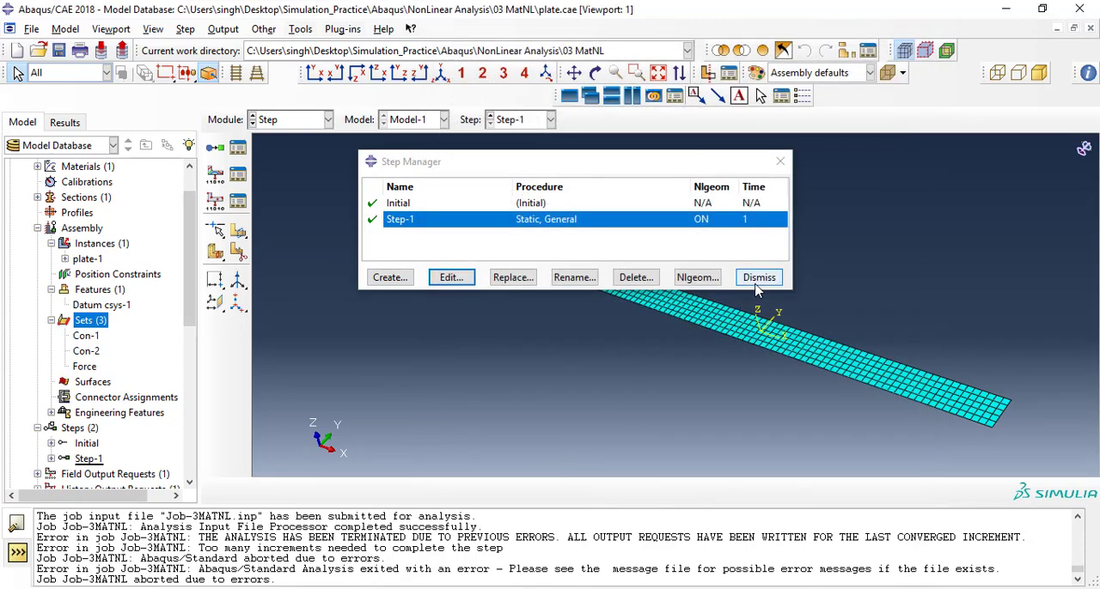
pyautogui.click(752, 275)
# Save the model database plate.cae and return to the Job module.
pyautogui.click(59, 50)
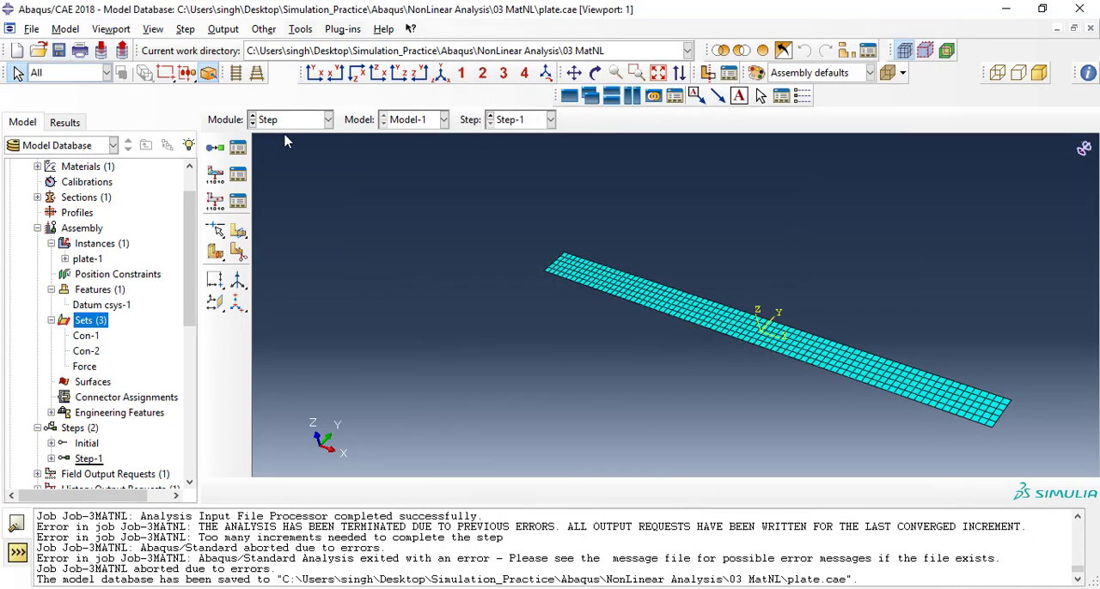
pyautogui.click(290, 125)
pyautogui.click(363, 267)
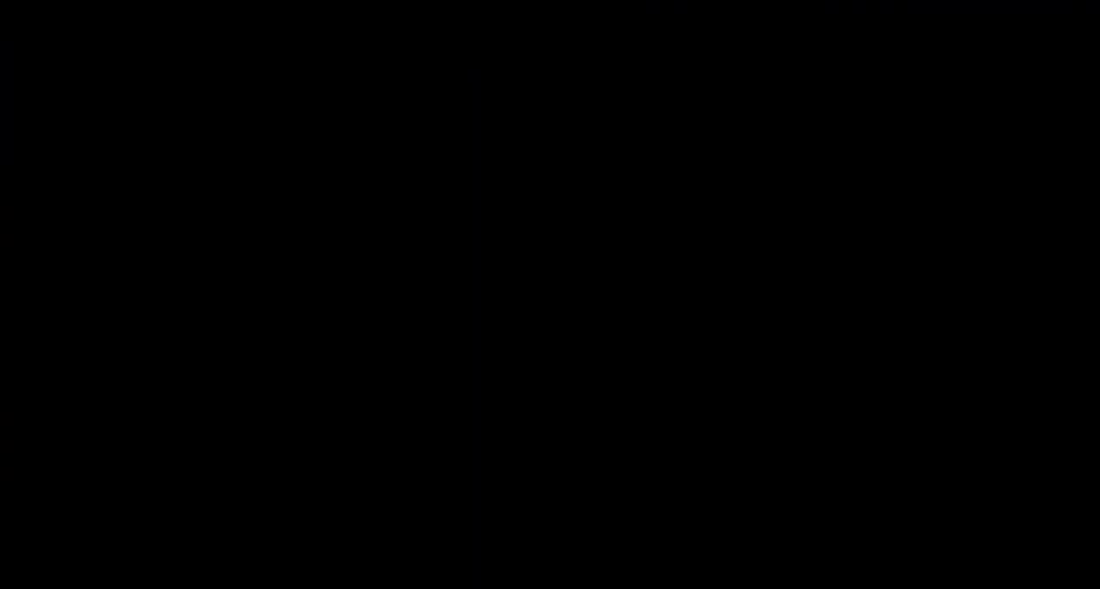